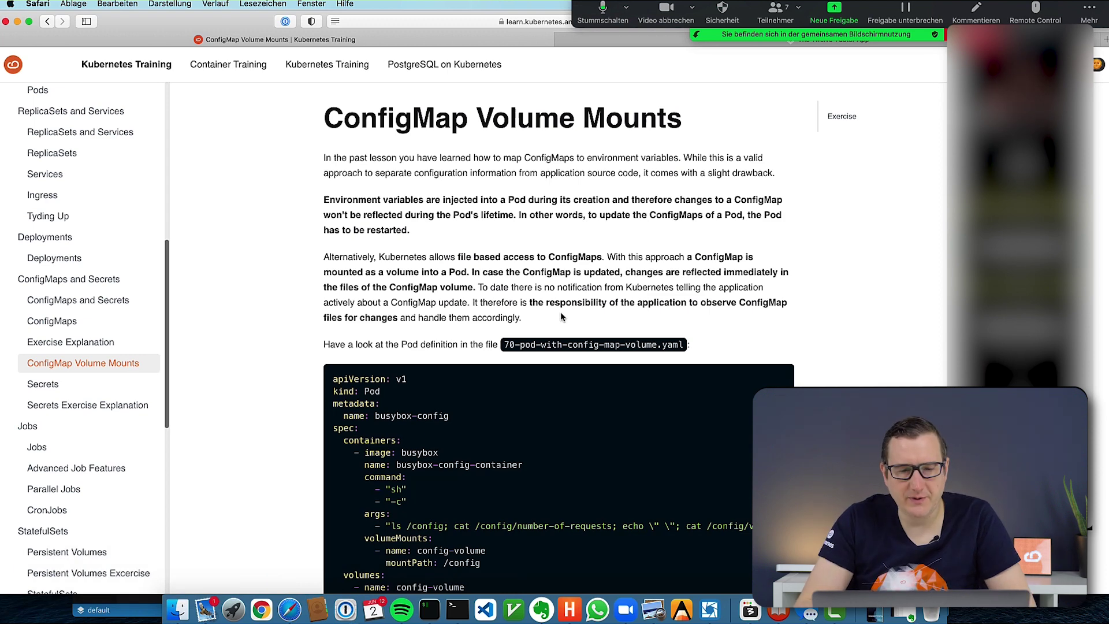
Scroll the ConfigMap Volume Mounts page down to the 70-pod-with-config-map-volume.yaml Pod definition
scroll(335, 408, down, 5)
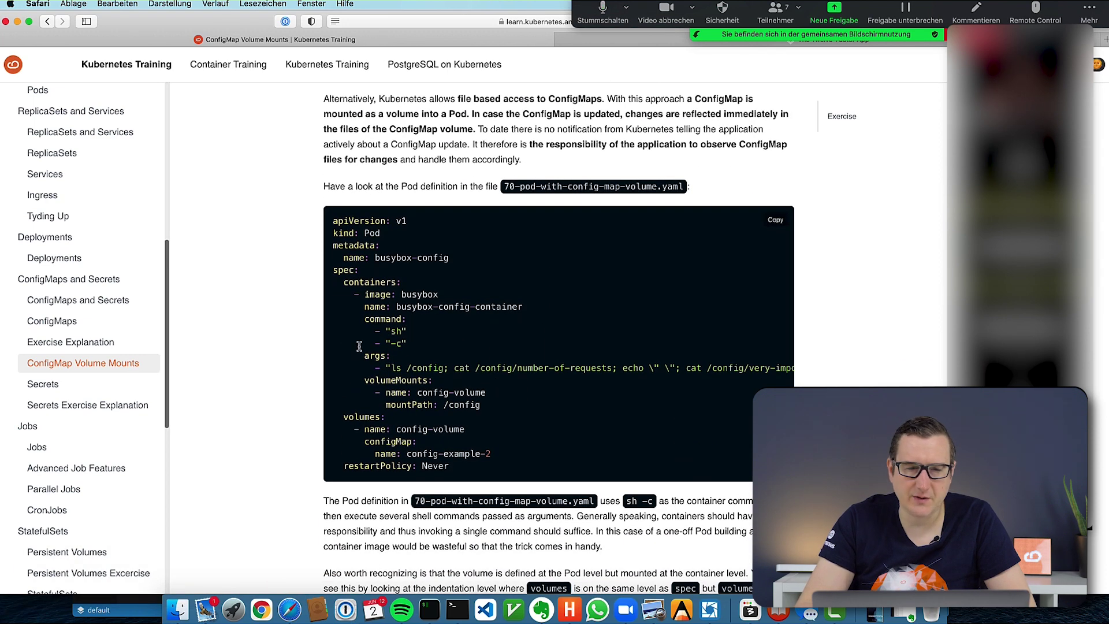
drag(340, 282, 349, 416)
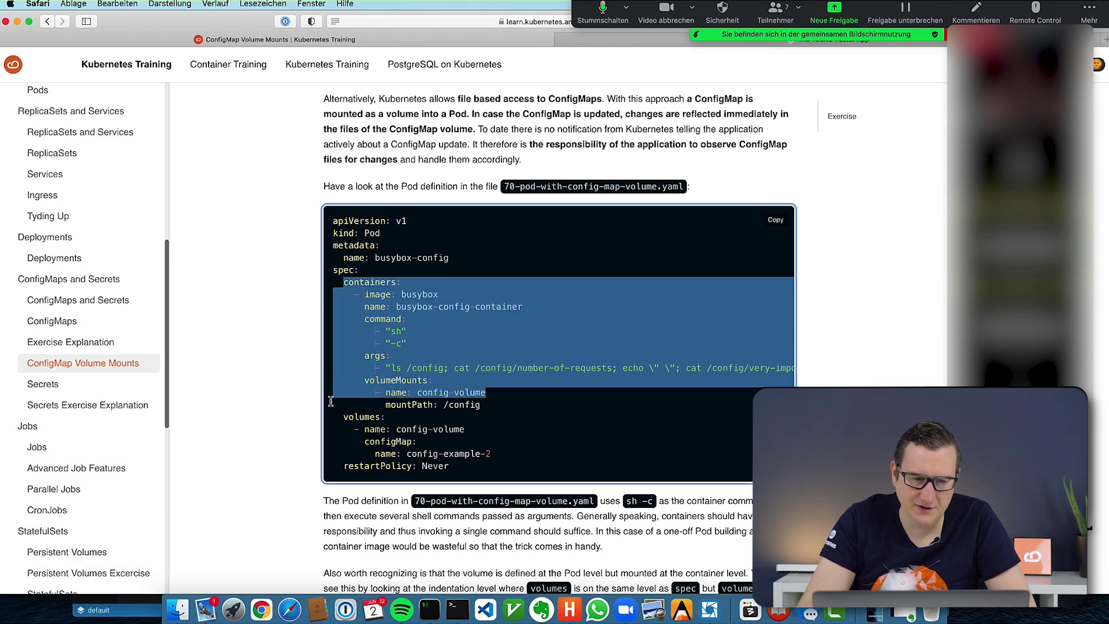
click(346, 417)
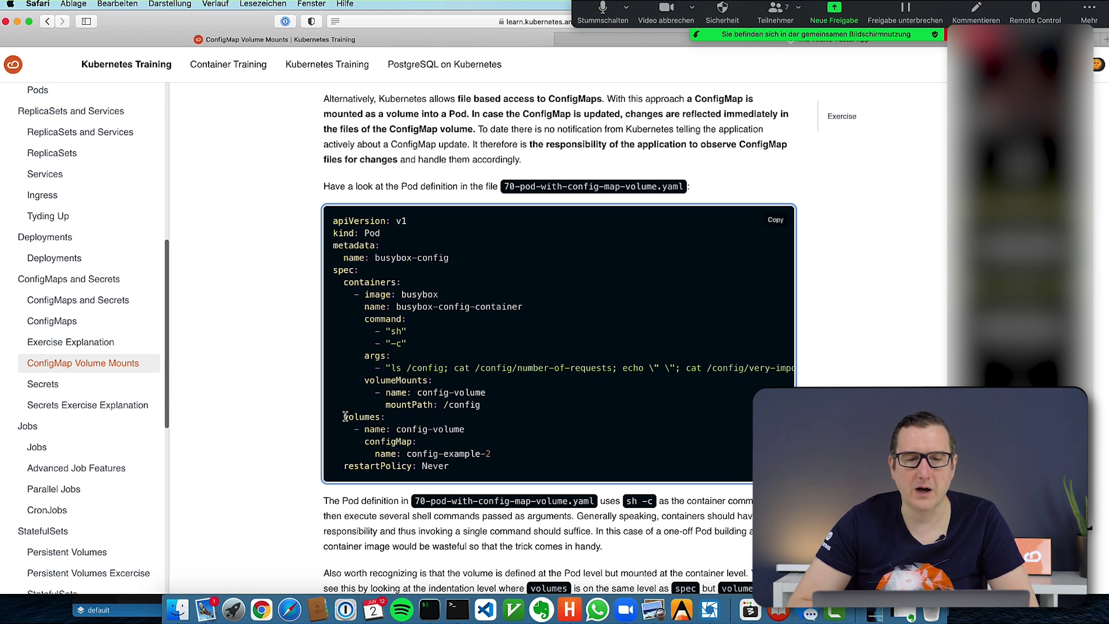
drag(345, 416, 500, 453)
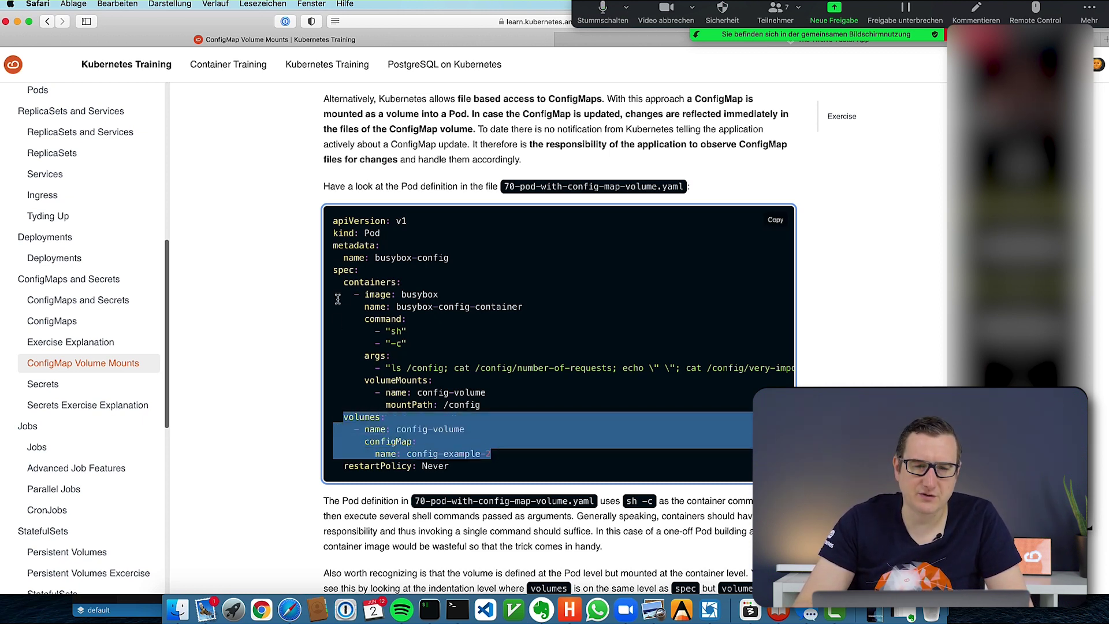
drag(341, 282, 399, 282)
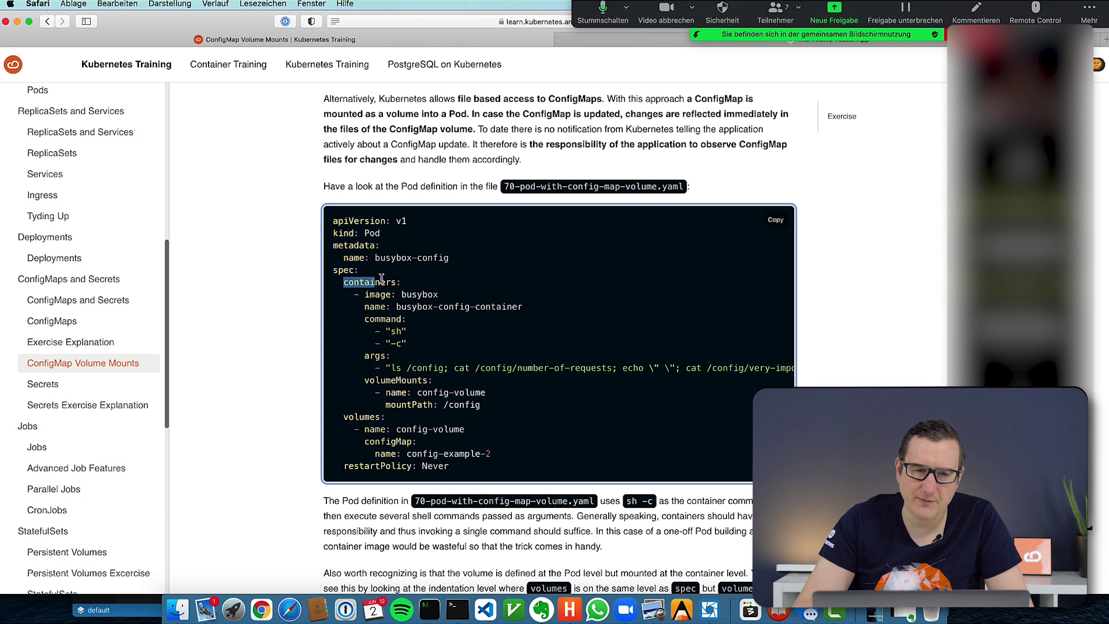
click(397, 281)
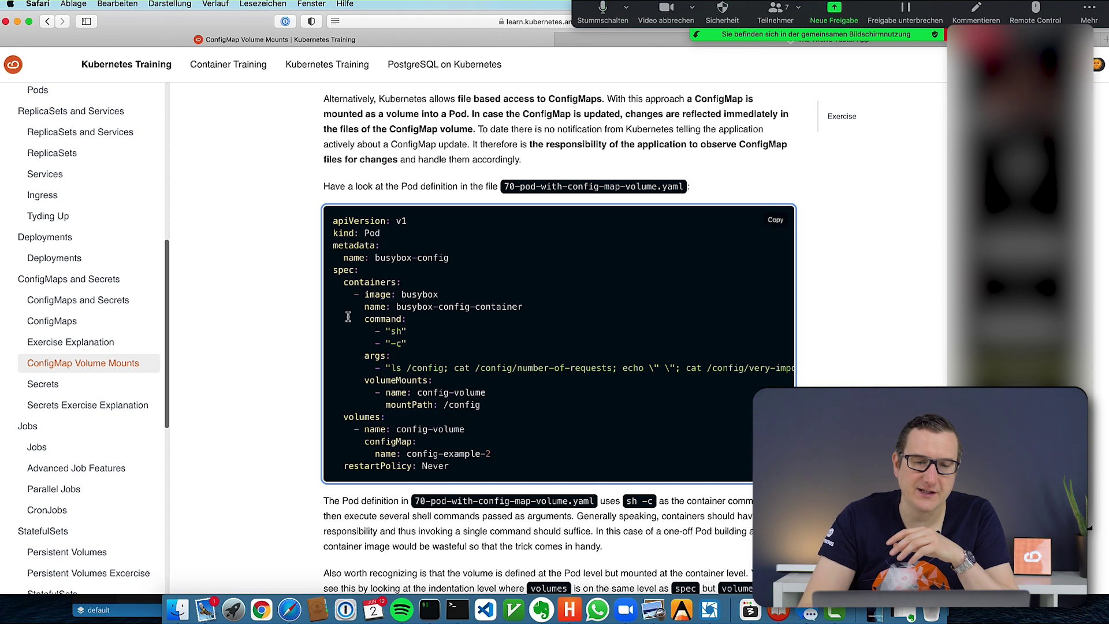
double_click(403, 380)
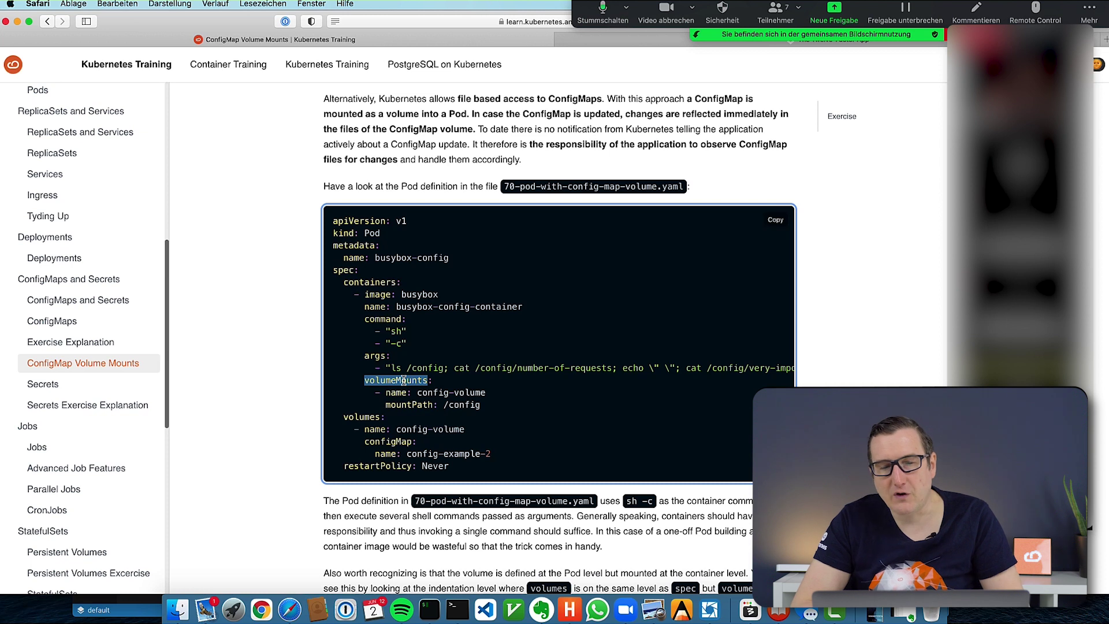
click(437, 386)
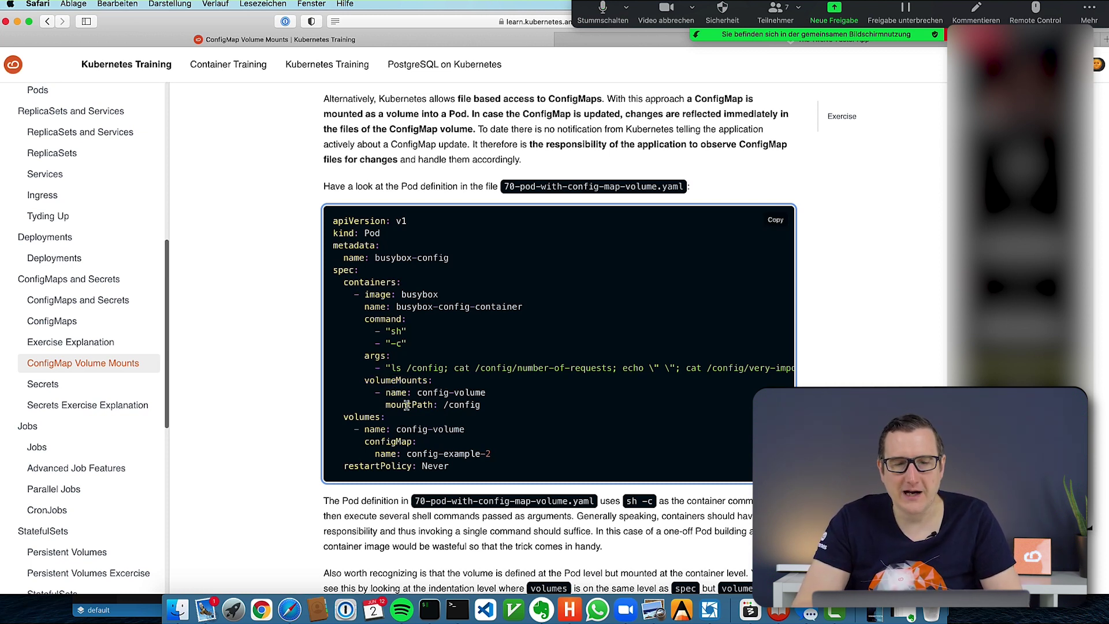
drag(443, 407, 493, 408)
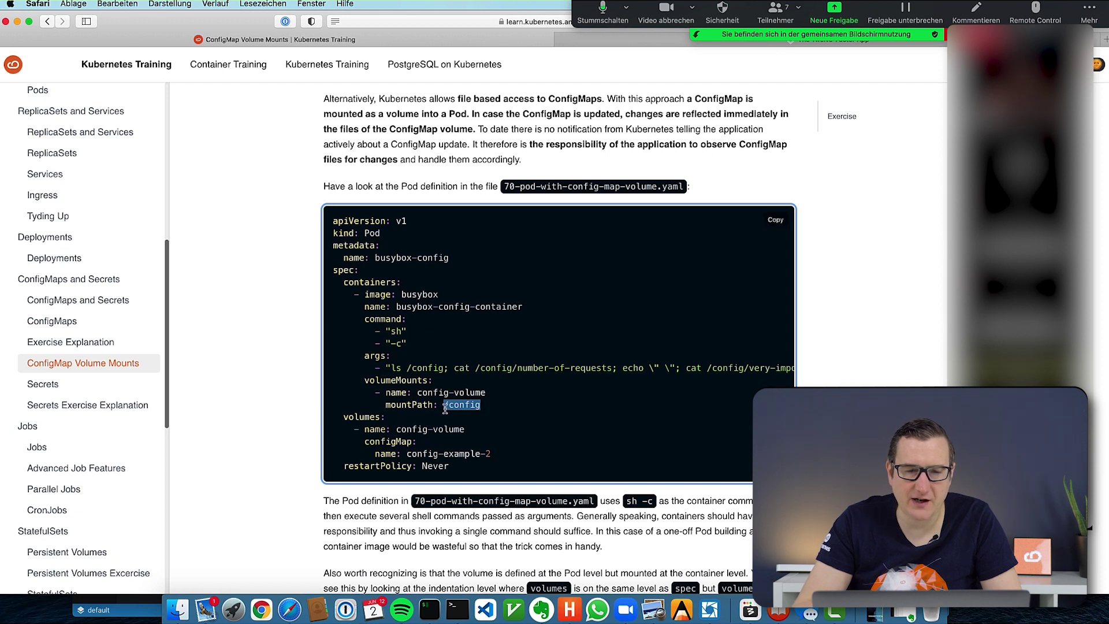
click(443, 407)
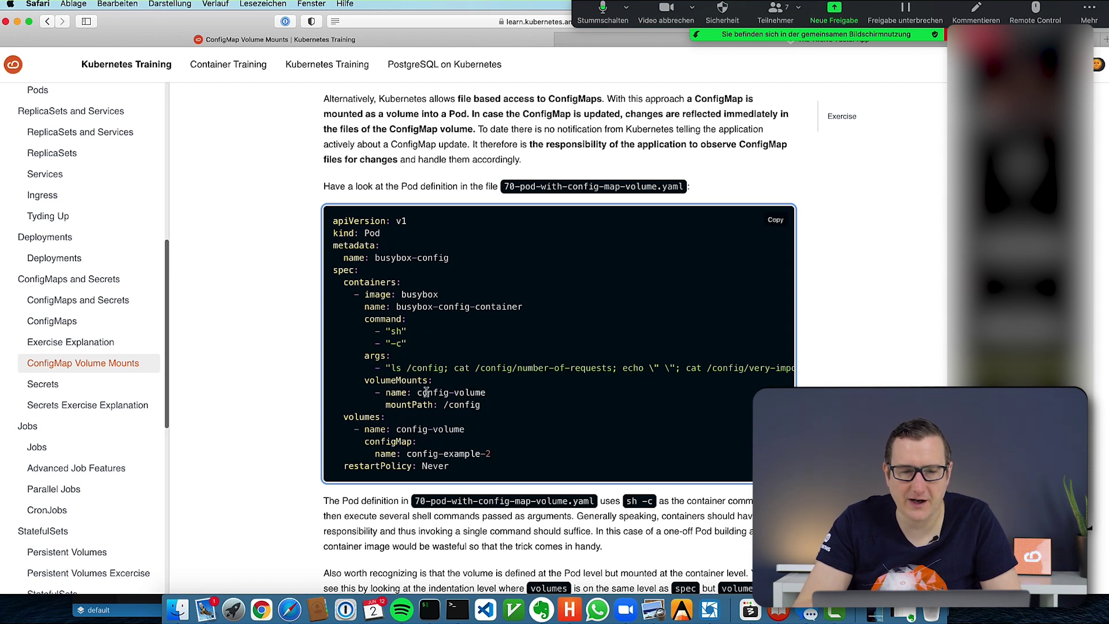
drag(418, 392, 490, 393)
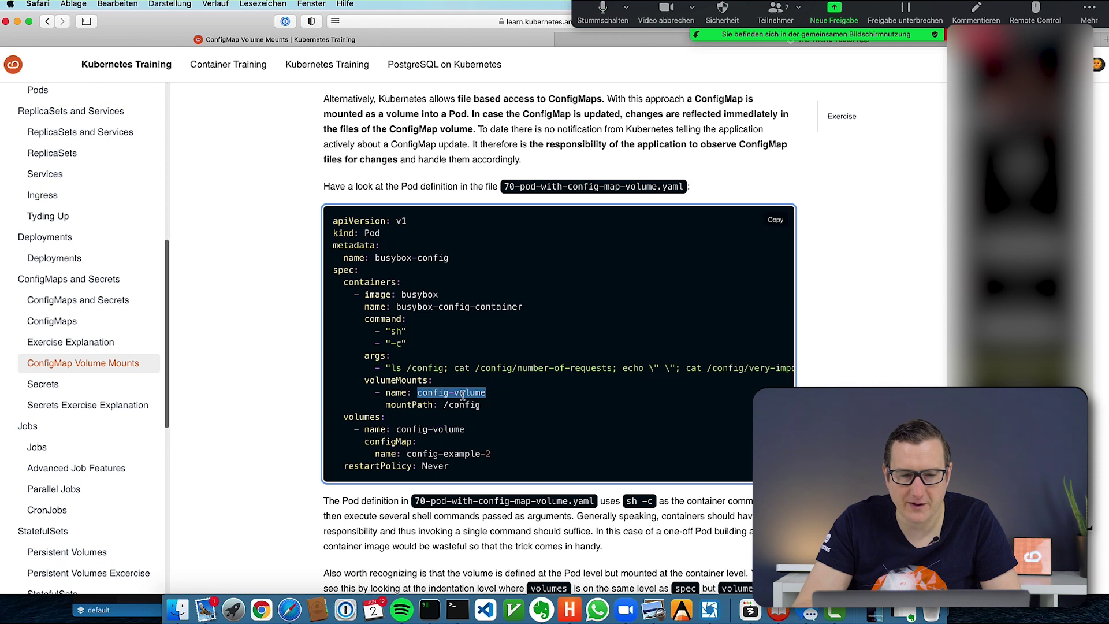
drag(358, 430, 461, 429)
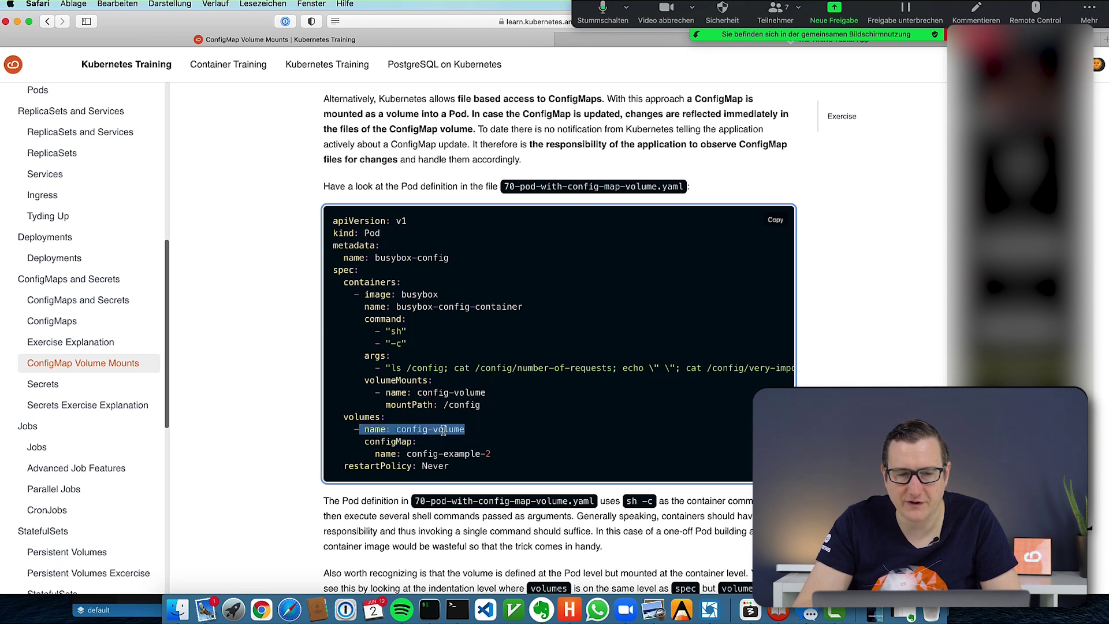
drag(369, 441, 487, 454)
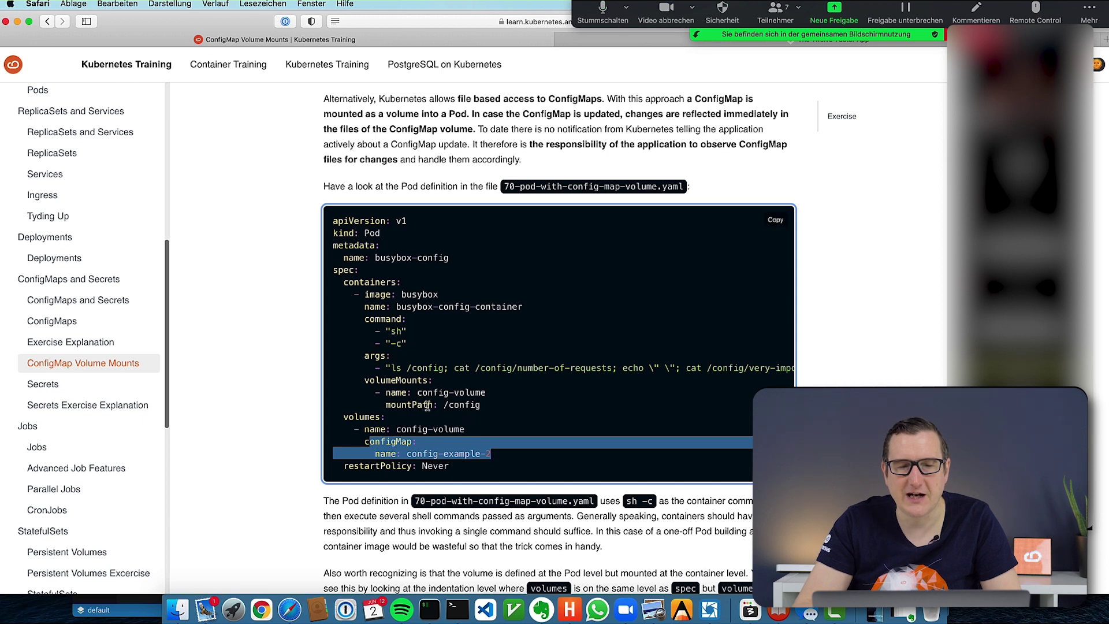
double_click(458, 407)
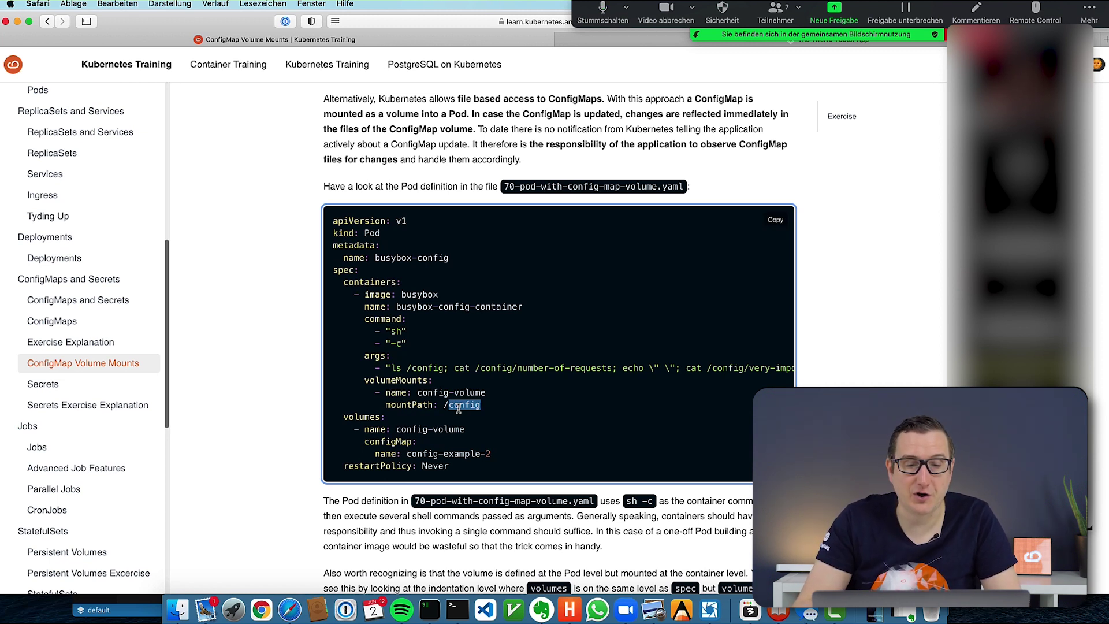
drag(444, 404, 506, 407)
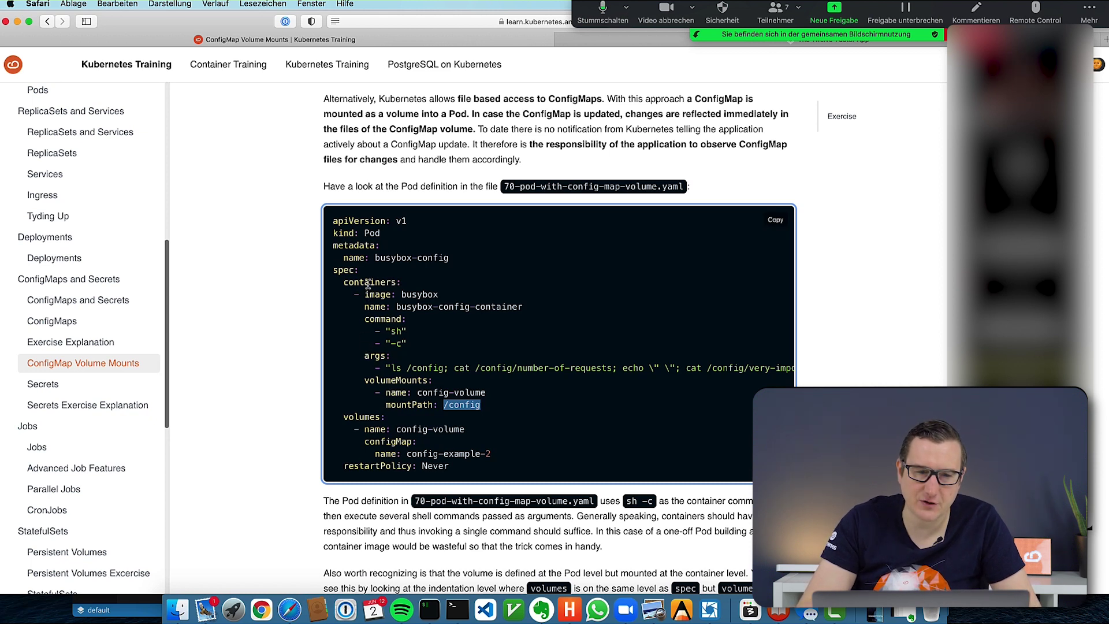
click(355, 295)
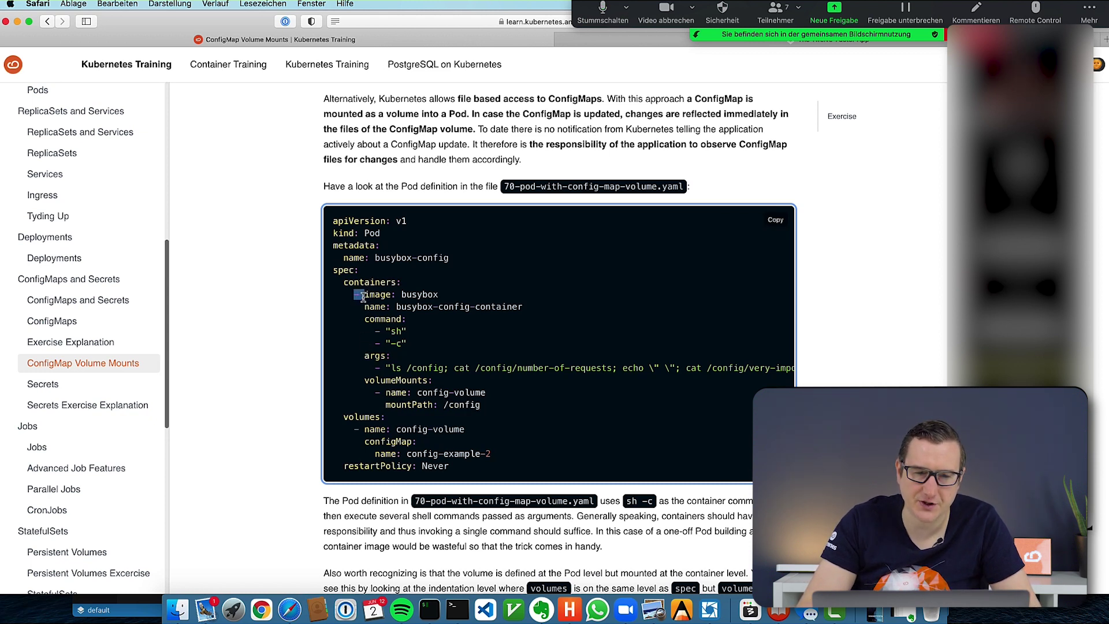
drag(366, 306, 544, 309)
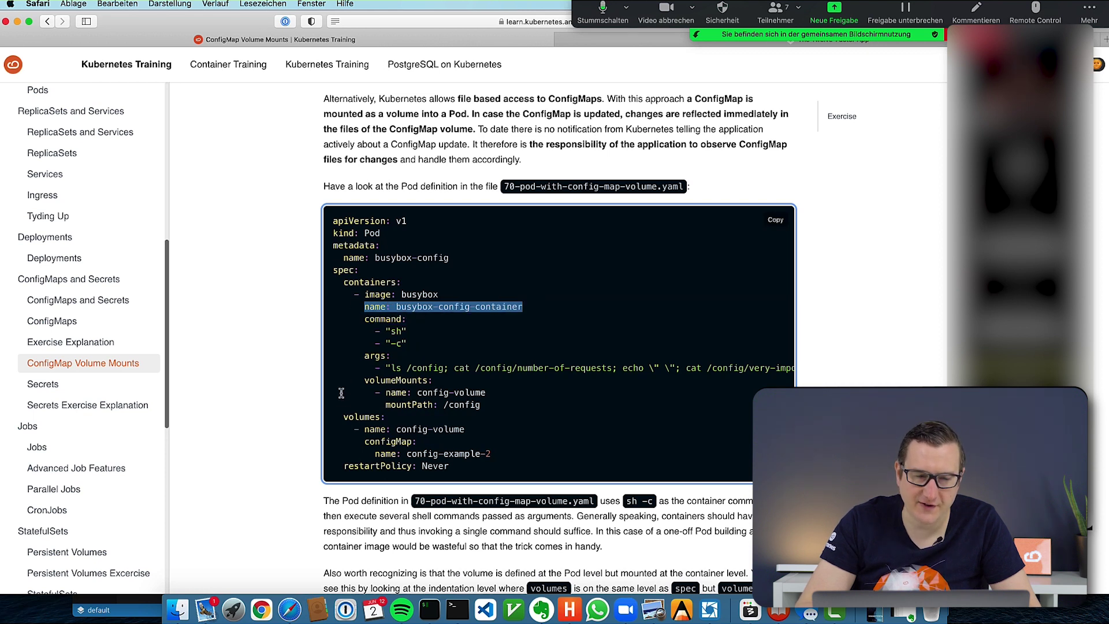
drag(365, 382, 468, 410)
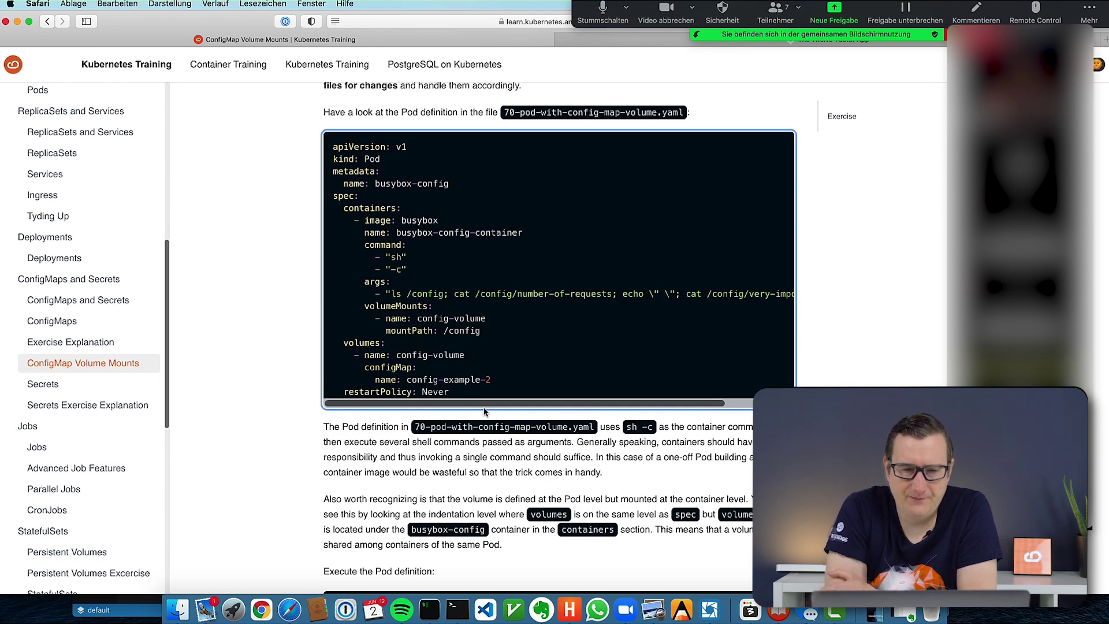
In iTerm2, run ws and cd through vorlesung and kubernetes into 05-configmaps, listing files with ls -la
scroll(485, 410, up, 2)
click(425, 618)
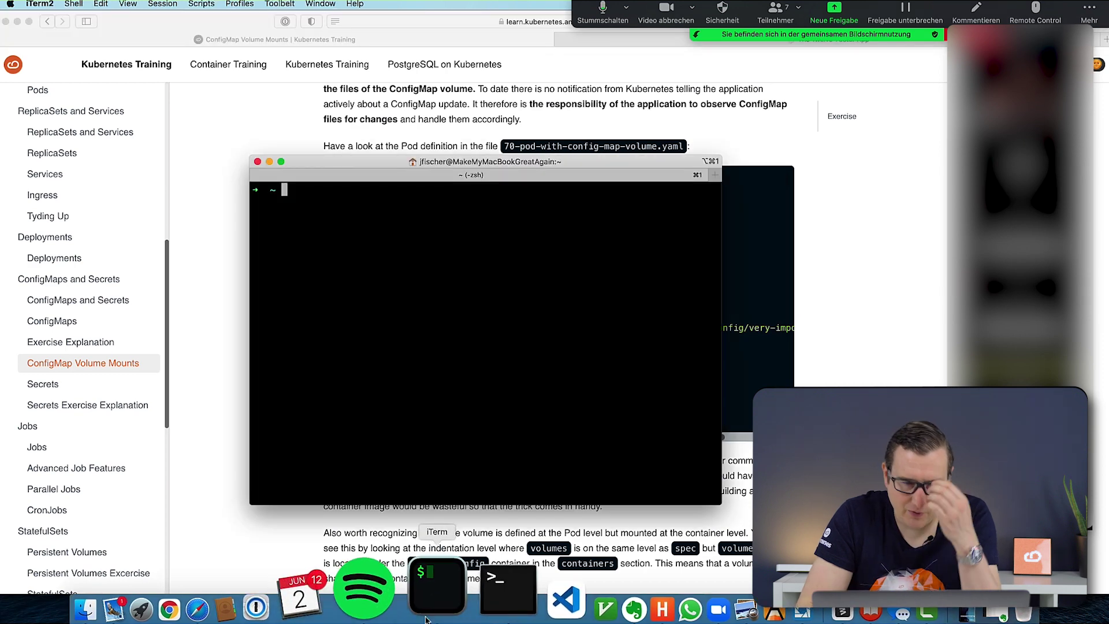
text(ws cd vorlesung ls cd k)
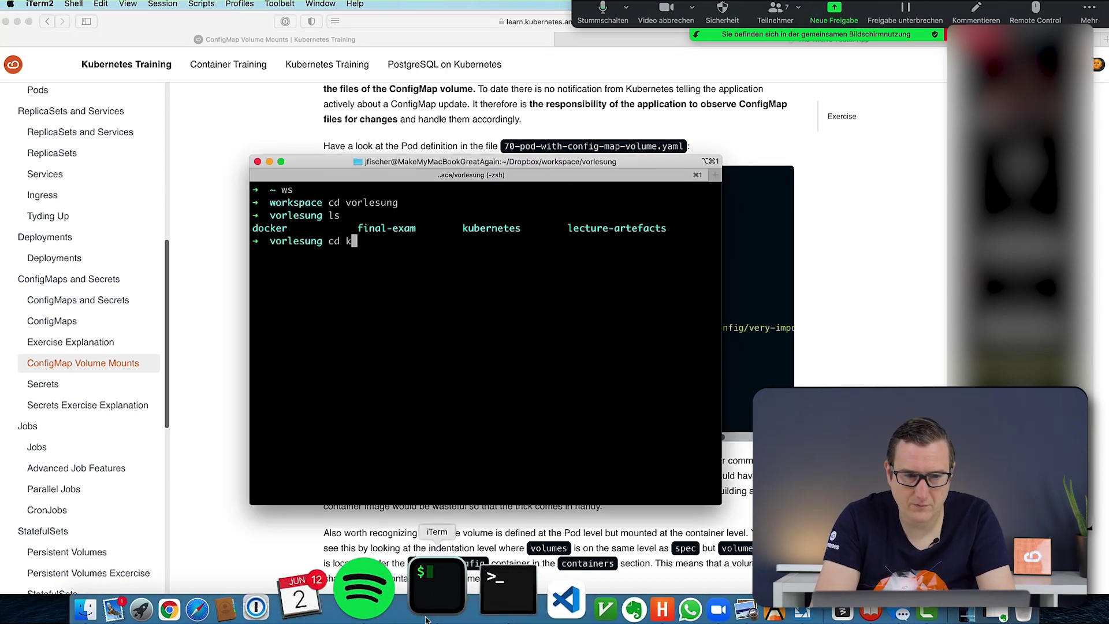
text(ubernetes ls -la cd 05-configmaps ls -la)
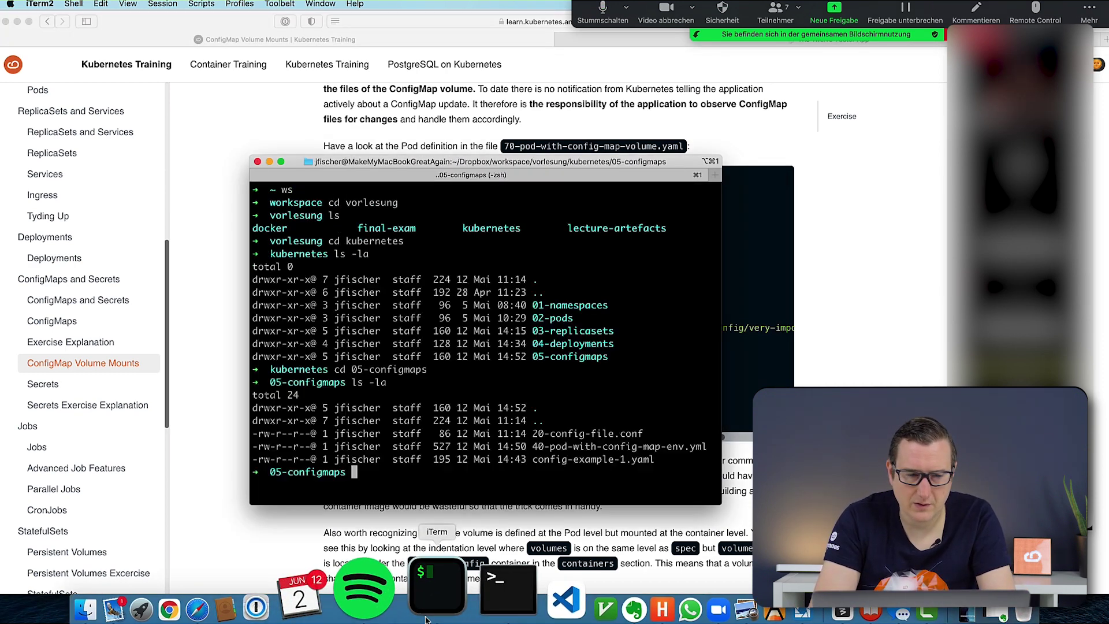
Copy the Pod definition YAML from the lesson's code block
key(super+Tab)
click(782, 179)
key(super+Tab)
Start a vi command, then select the file name 70-pod-with-config-map-volume.yaml on the lesson page
text(v)
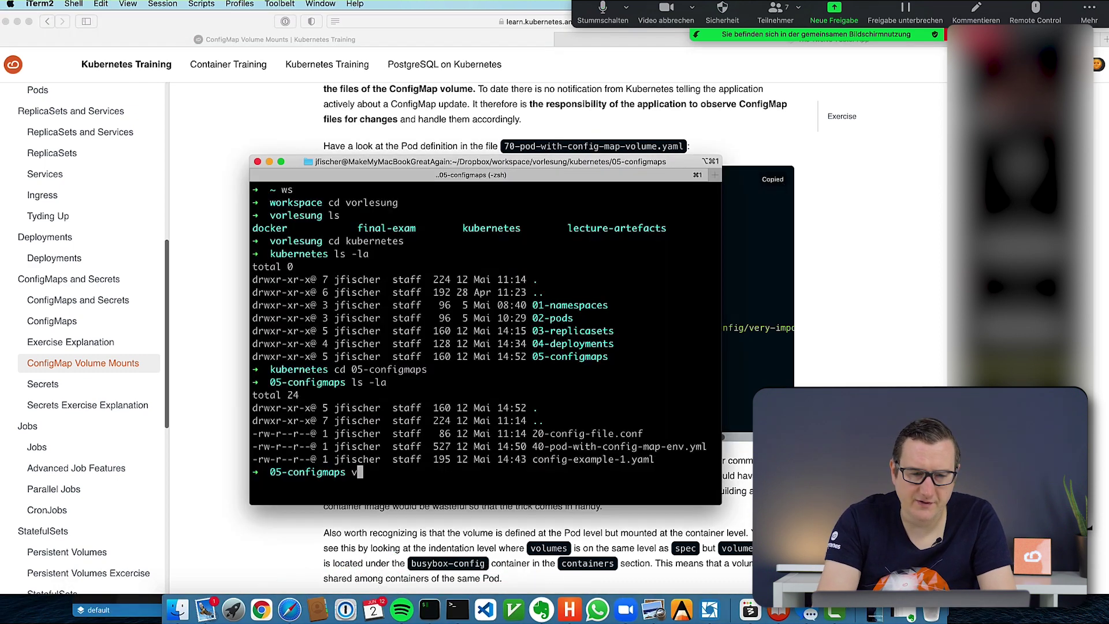
text(i 50-pods-)
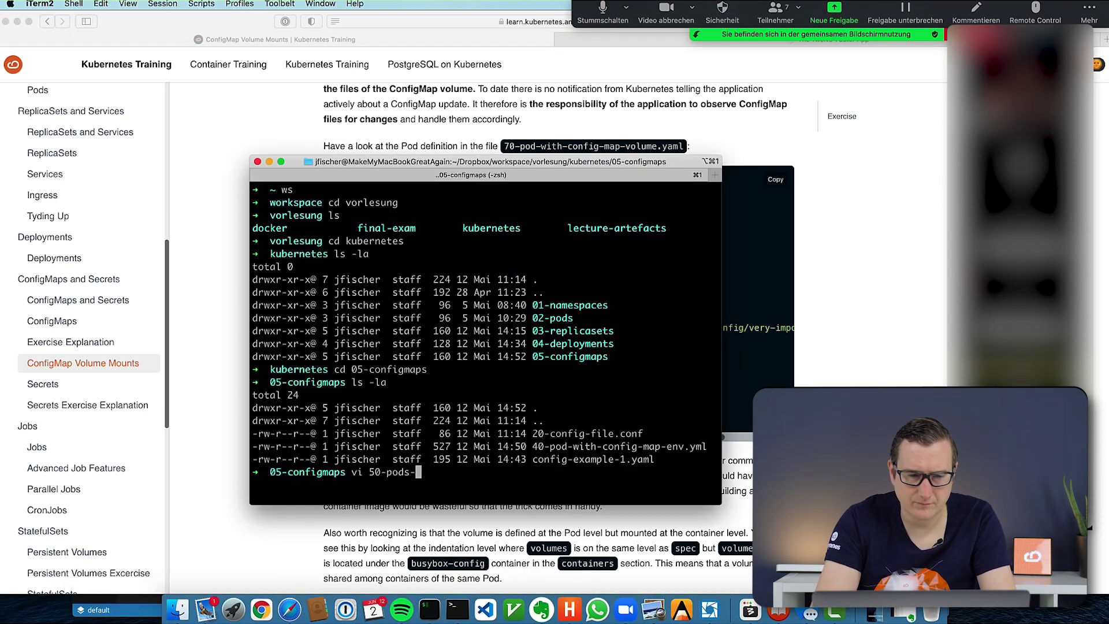
key(BackSpace)
key(BackSpace)
key(BackSpace)
key(BackSpace)
key(BackSpace)
text(co)
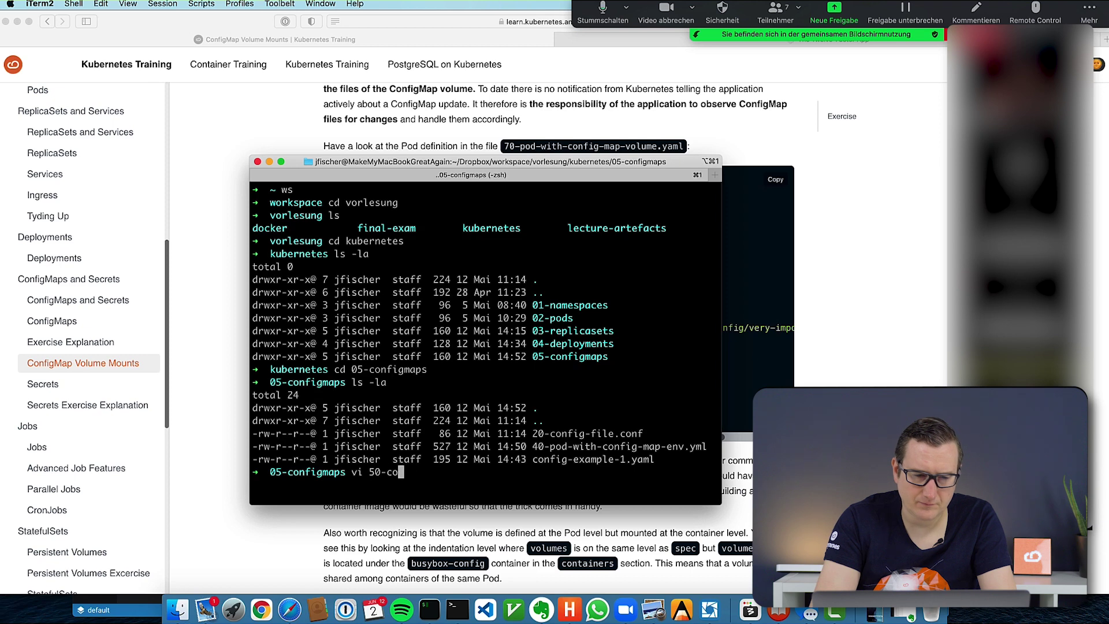
click(660, 145)
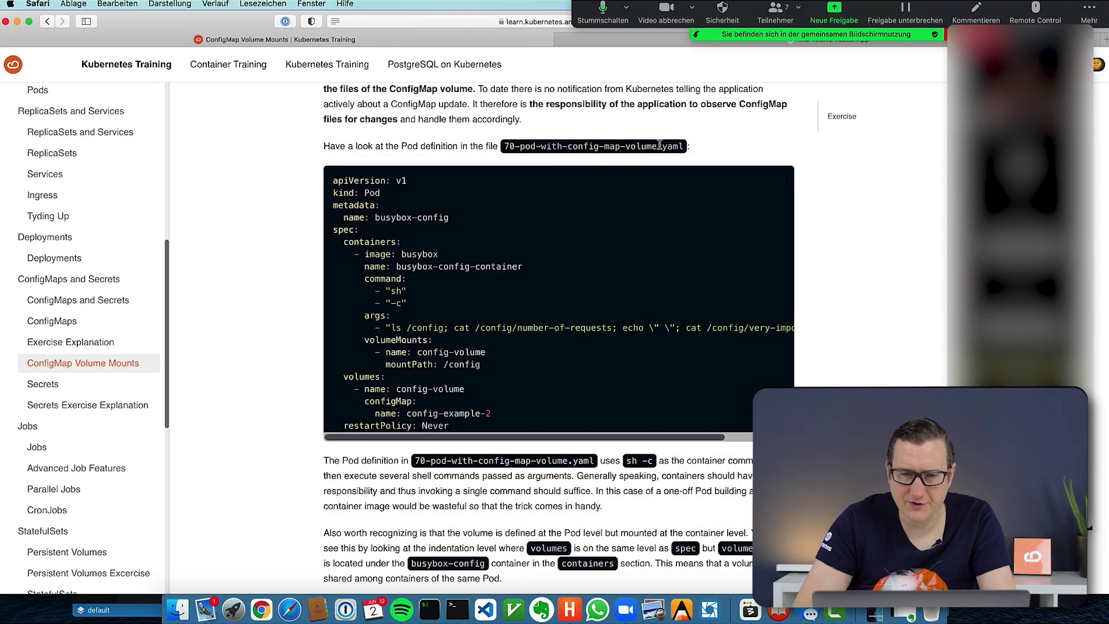
drag(507, 146, 682, 146)
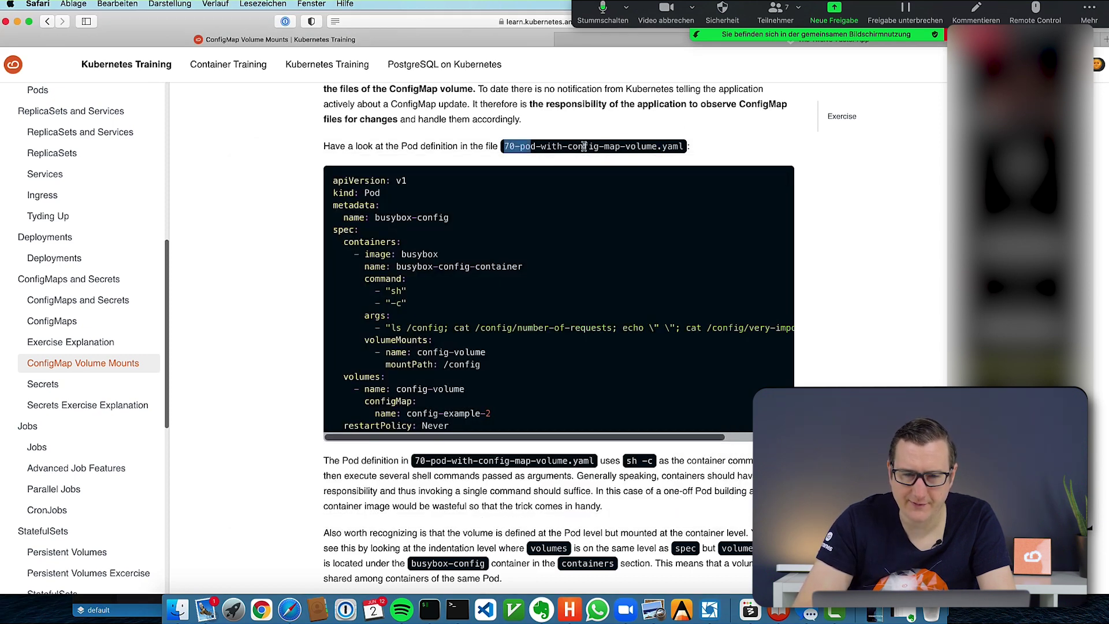
Create 70-pod-with-config-map-volume.yaml in vi and paste the copied Pod definition into it
key(super+Tab)
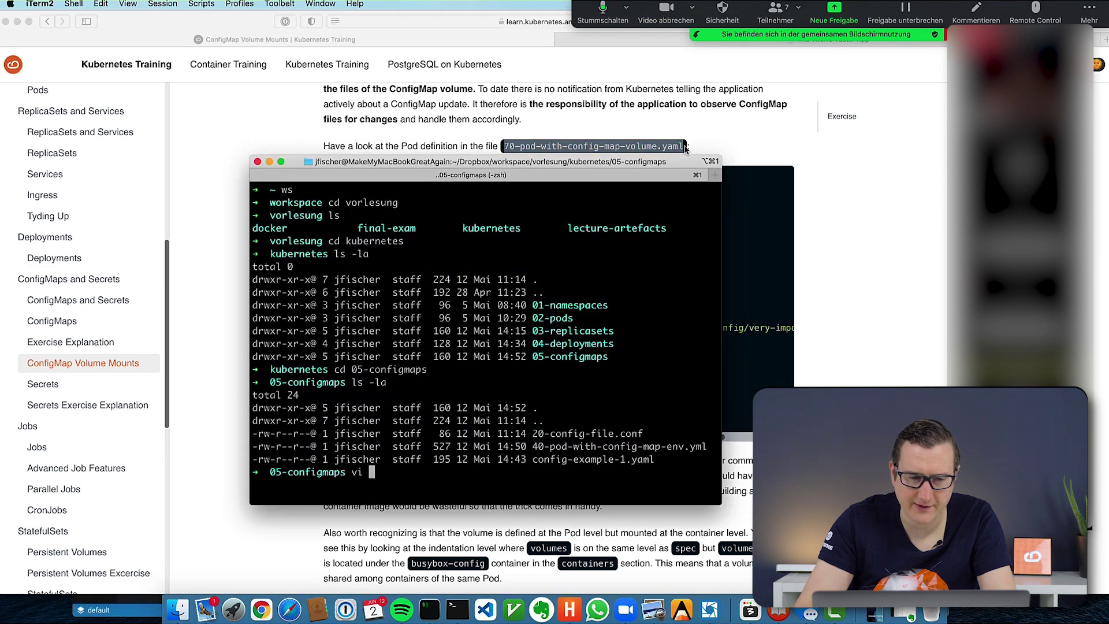
text(vi)
key(super+Tab)
key(super+c)
key(super+Tab)
key(super+v)
key(Return)
key(super+v)
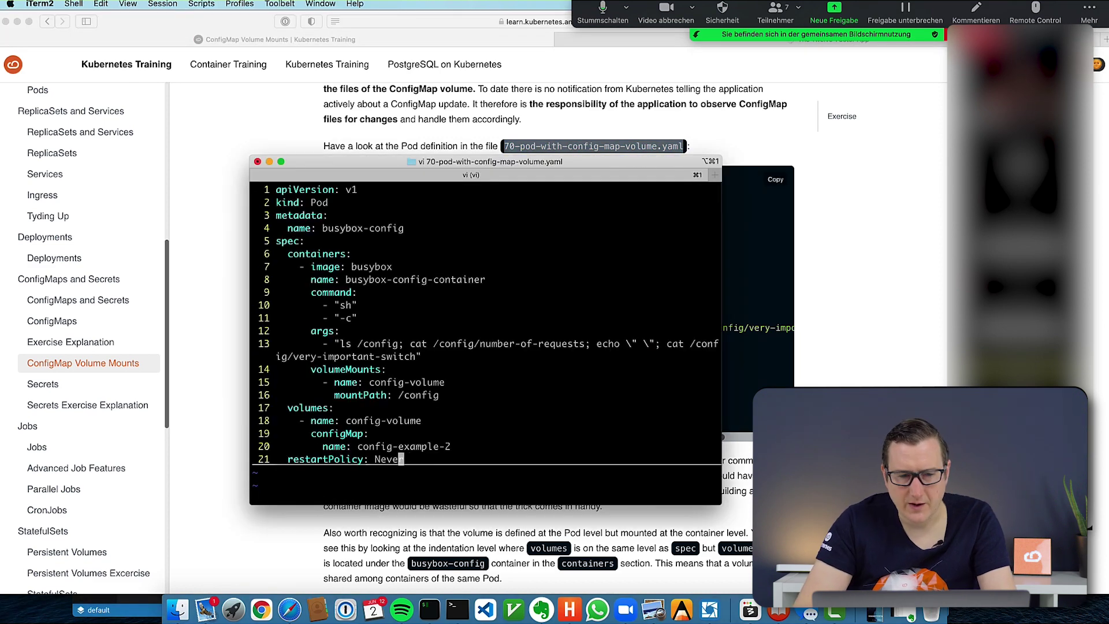
Walk through the kind: Pod, metadata name, busybox image and busybox-config-container lines
key(Up)
key(Up)
key(Up)
key(Down)
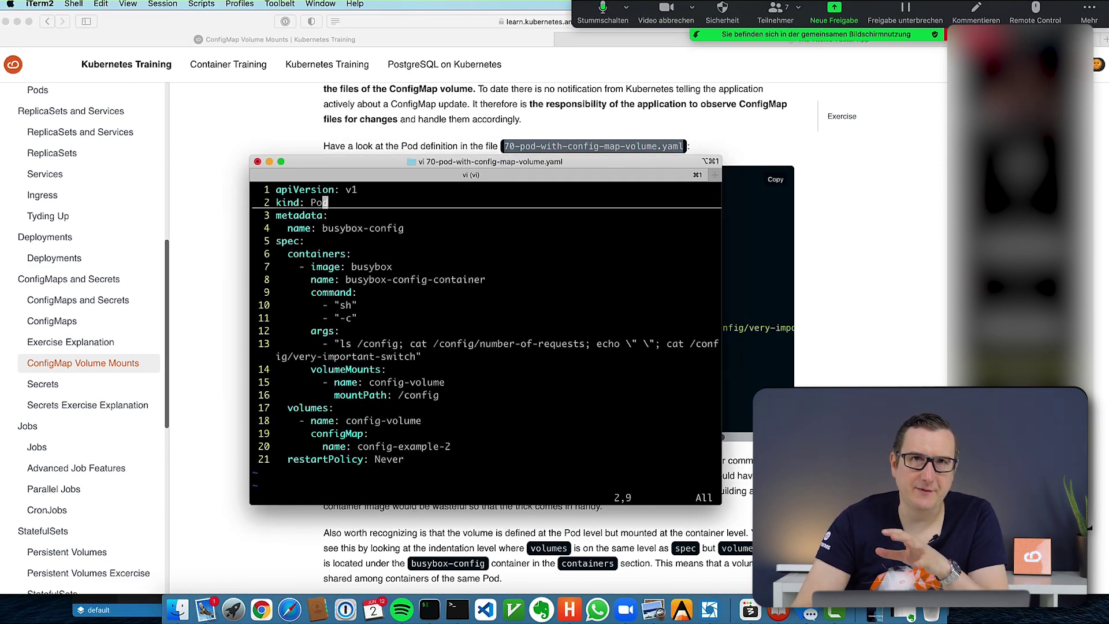
key(Down)
key(Down)
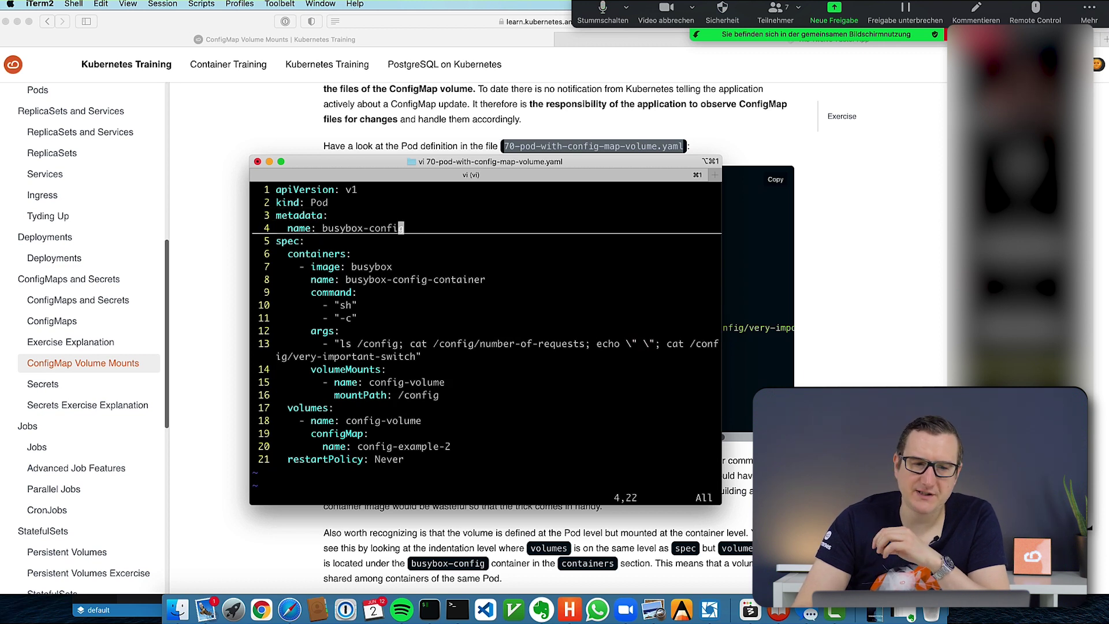
key(Down)
key(Down)
key(Down)
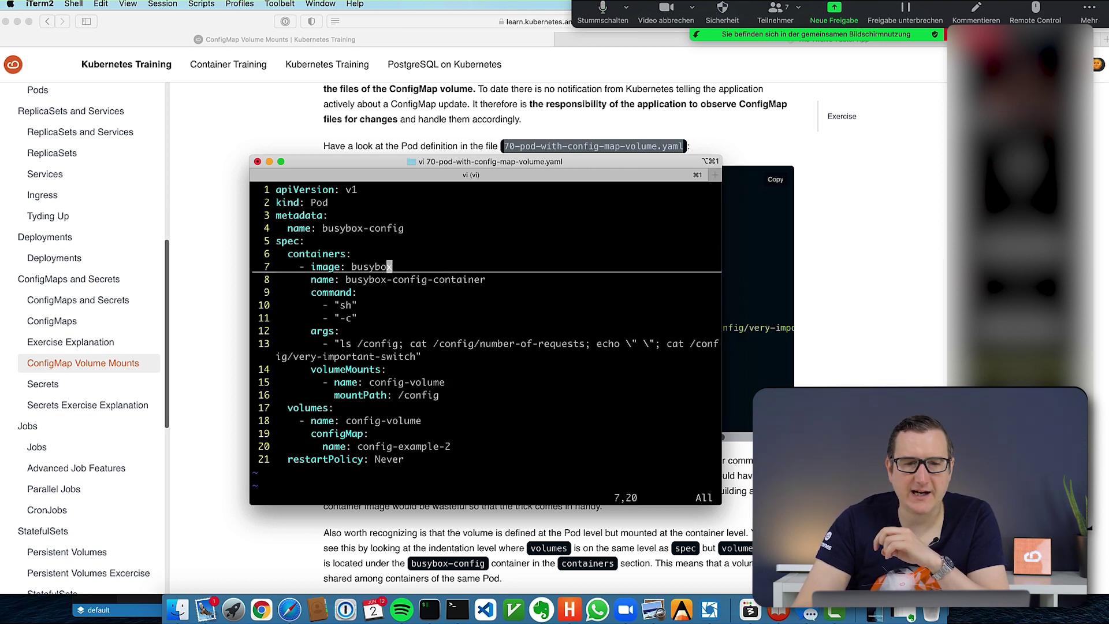
key(Left)
key(Left)
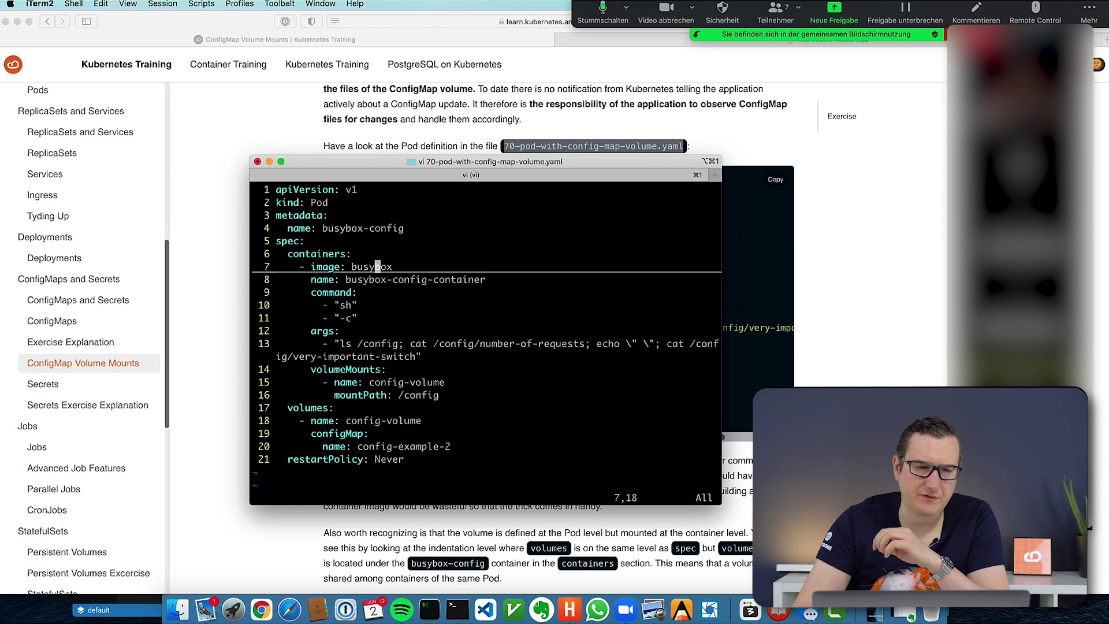
key(Left)
key(Left)
key(Down)
key(Left)
key(Left)
key(Left)
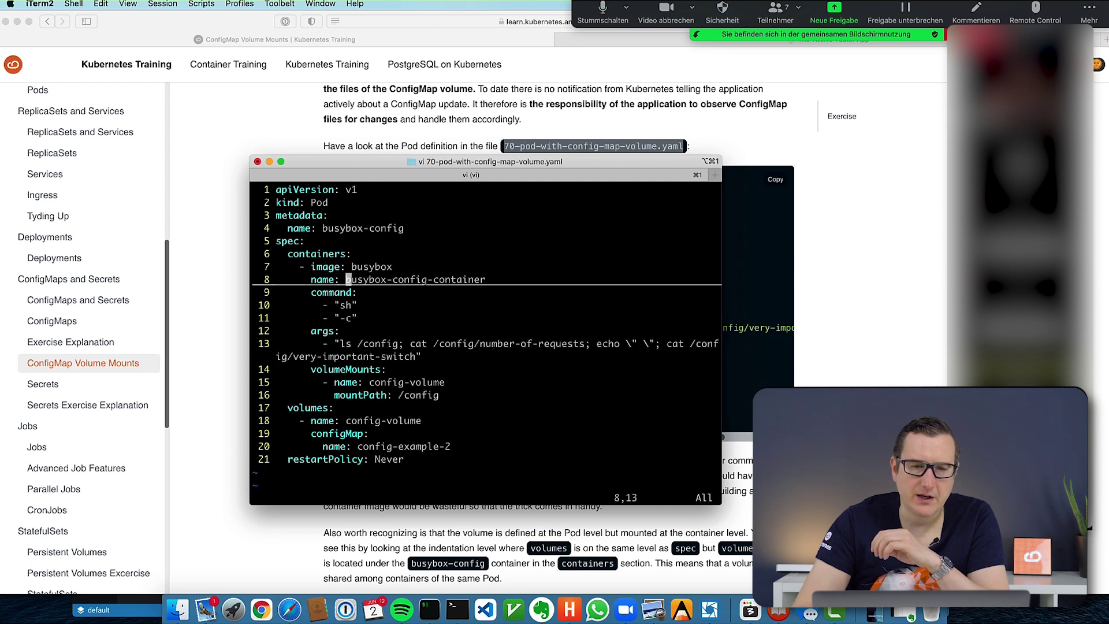
key(Right)
key(Right)
key(Right)
key(Right)
key(Right)
key(Right)
key(Right)
key(Right)
key(Right)
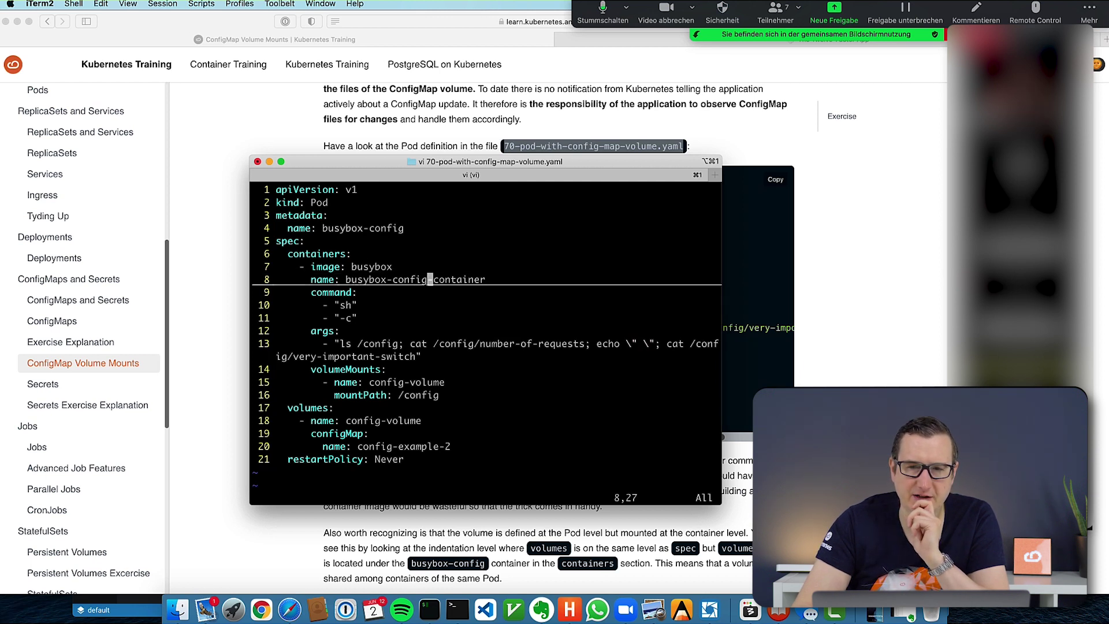
key(Right)
key(Right)
key(Right)
key(Right)
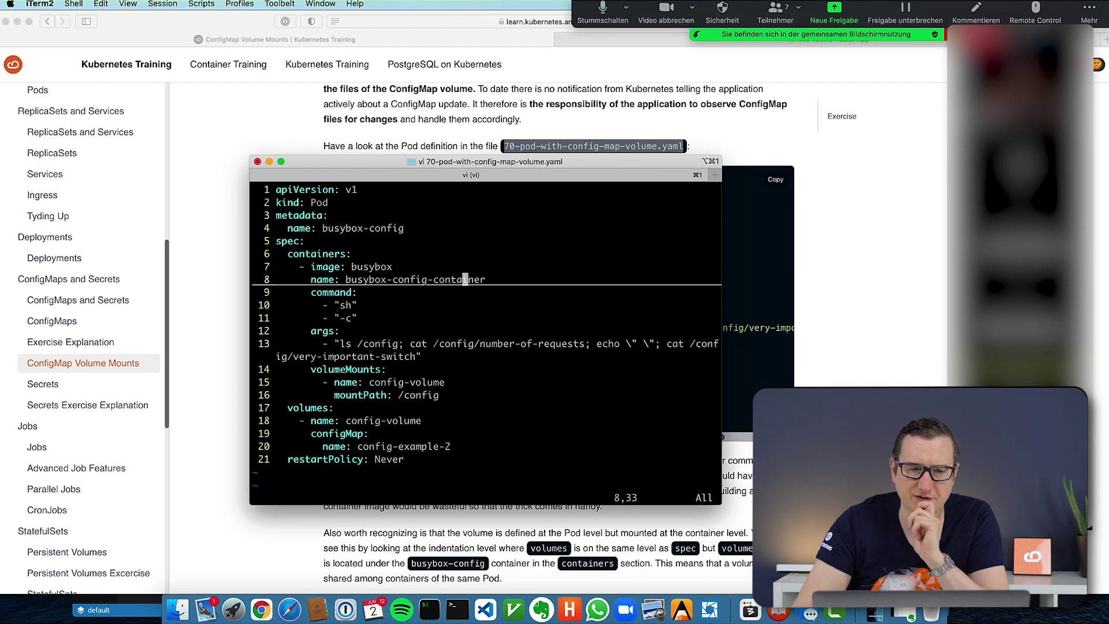
key(Right)
key(Right)
key(Right)
key(Down)
key(Down)
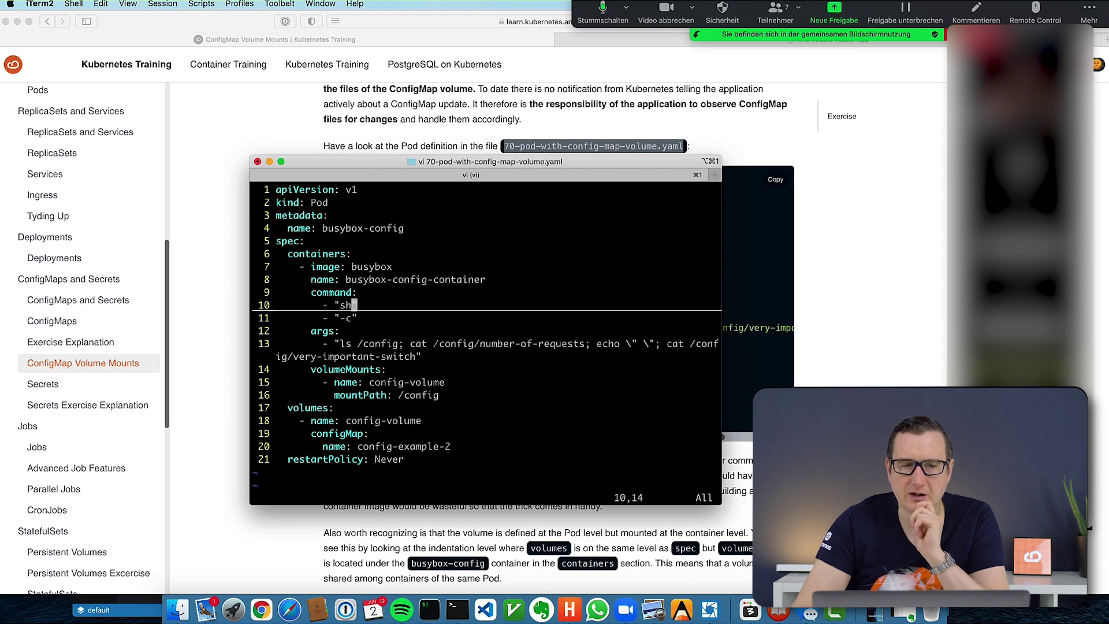
key(Down)
key(Up)
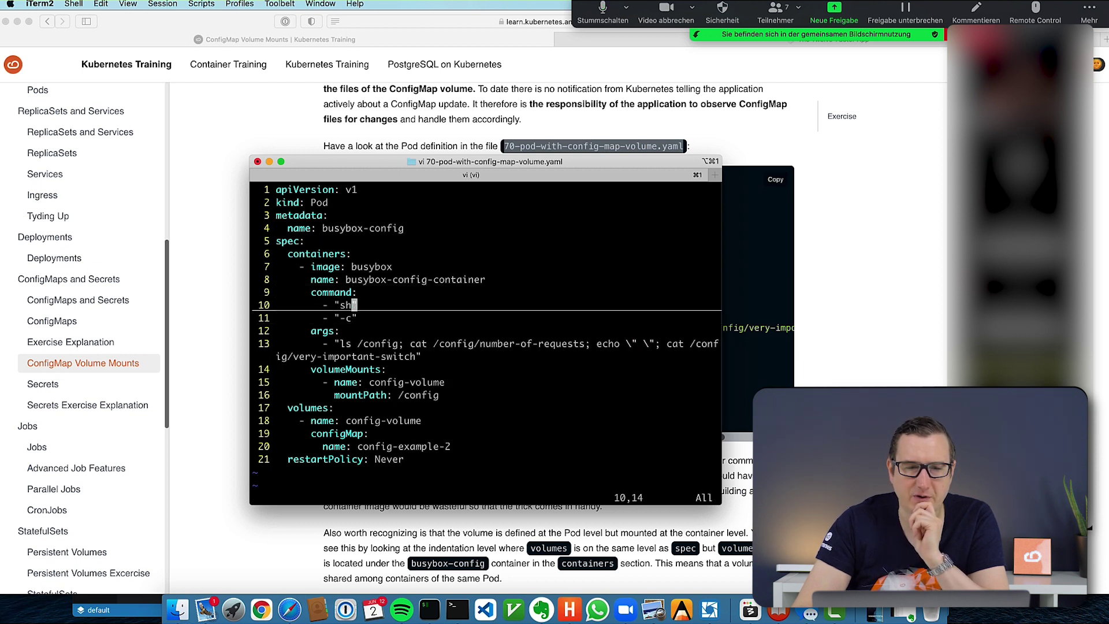
Step through the sh -c args reading /config files and volumeMounts, highlighting ConfigMap config-example-2
key(Down)
key(Down)
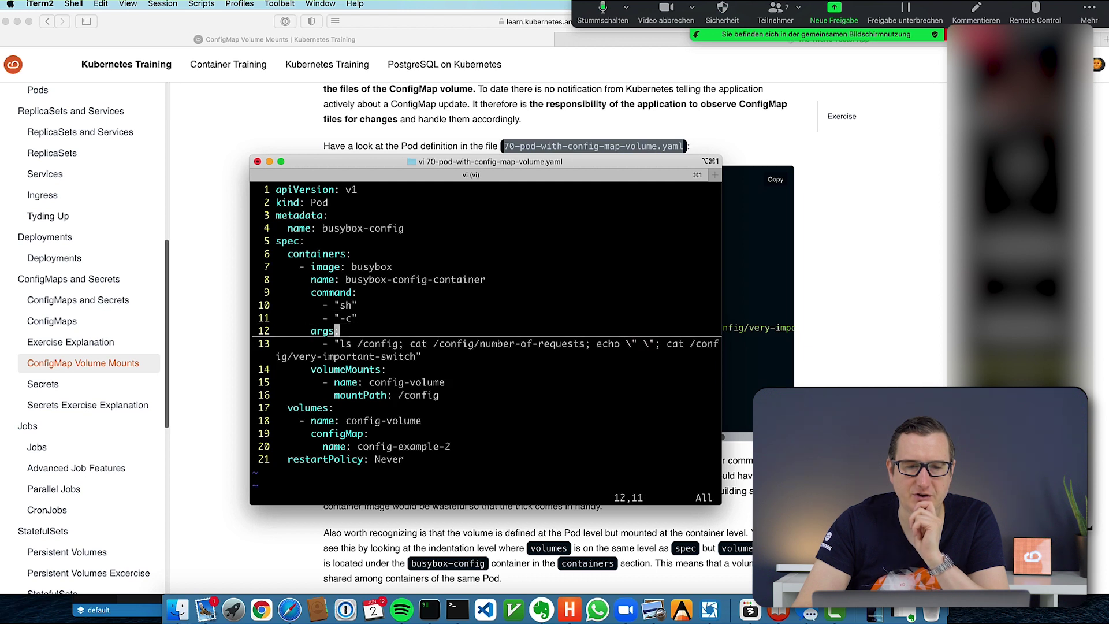
key(Up)
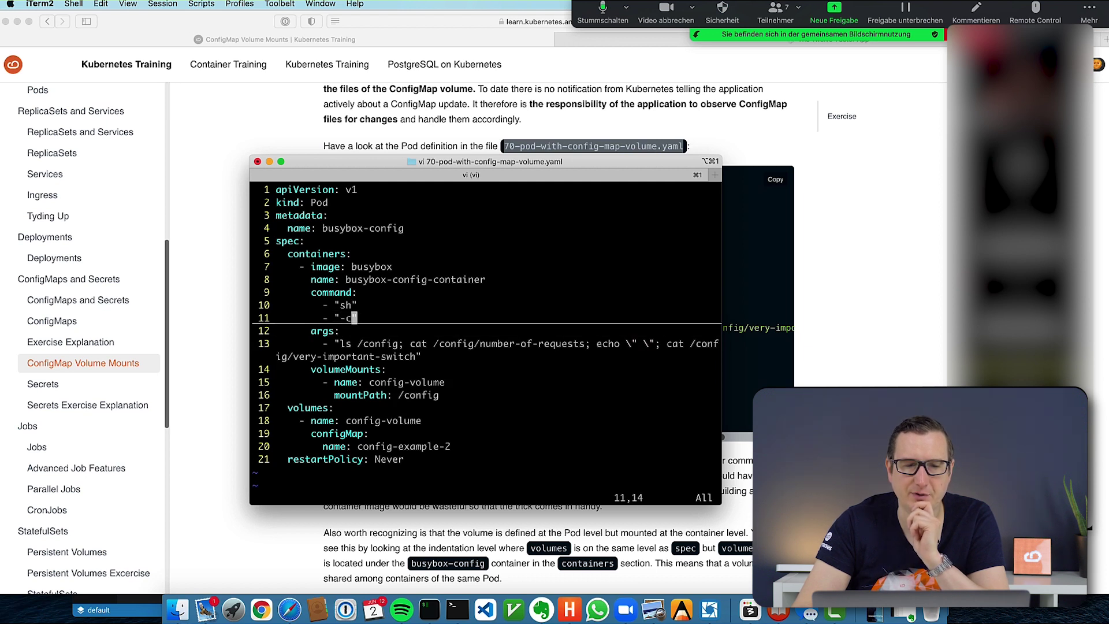
key(Down)
key(Down)
key(Left)
key(Left)
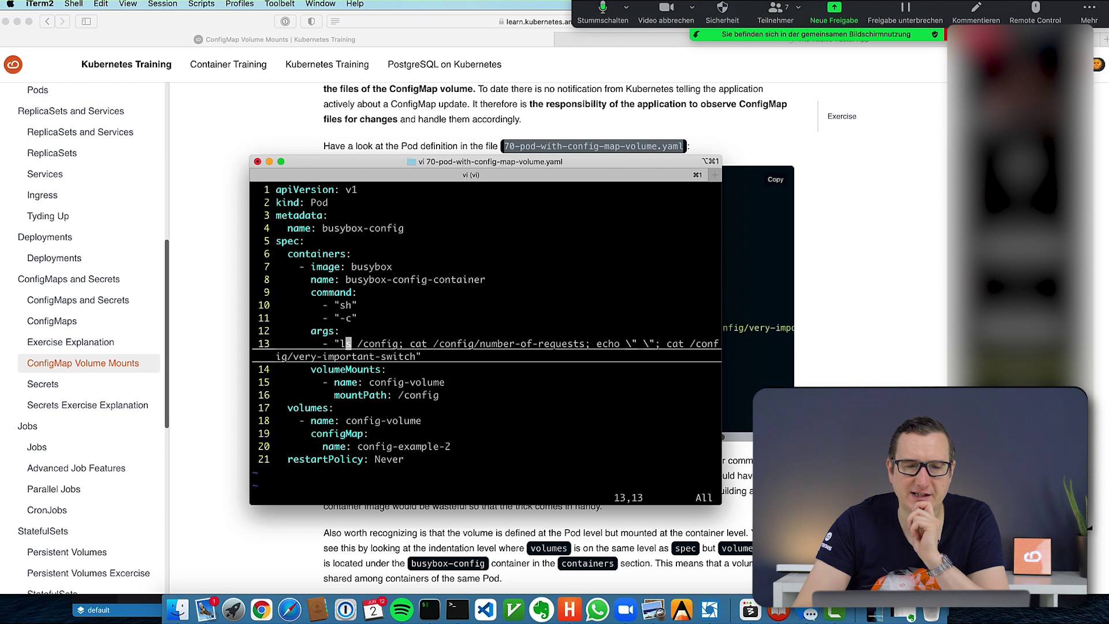
key(Right)
key(Right)
key(Right)
key(Right)
key(Right)
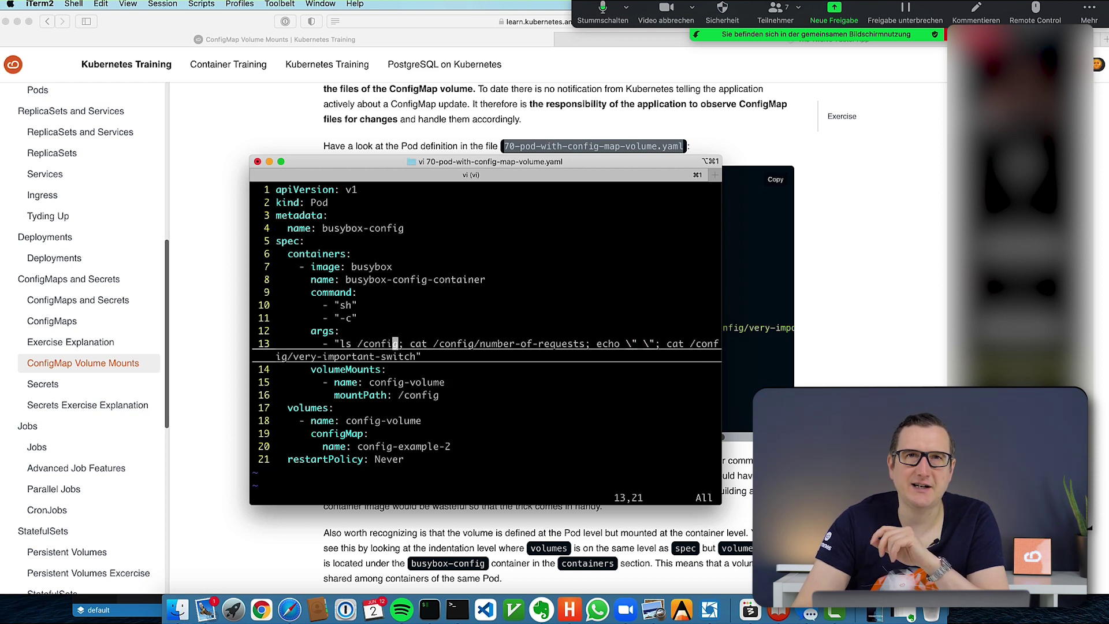
key(Right)
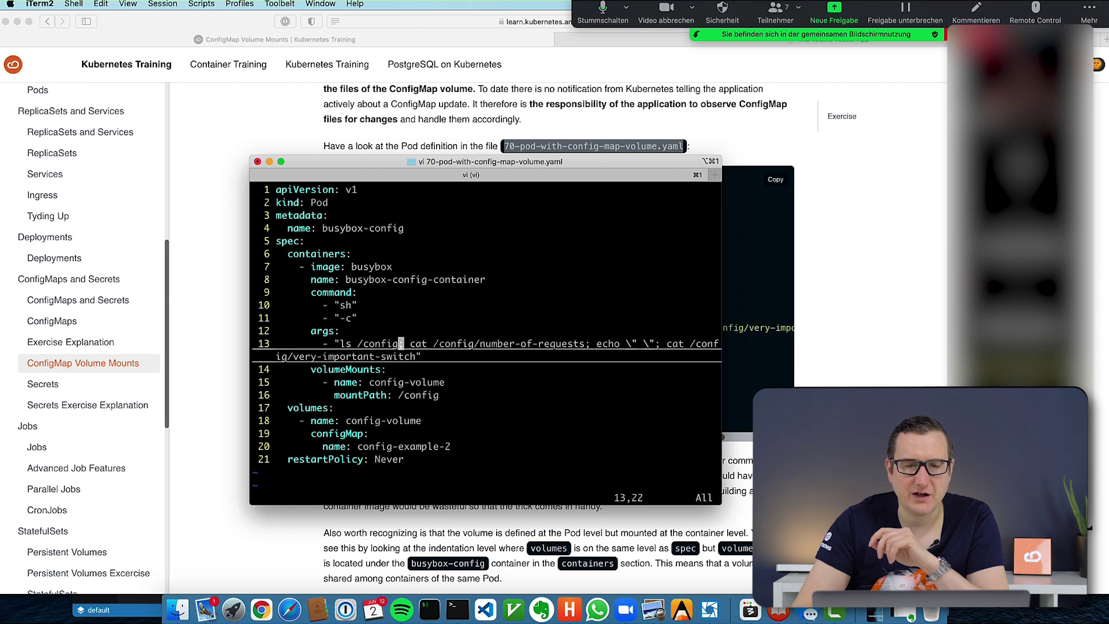
key(Right)
key(Right)
key(Right)
key(Right)
key(Right)
key(Right)
key(Right)
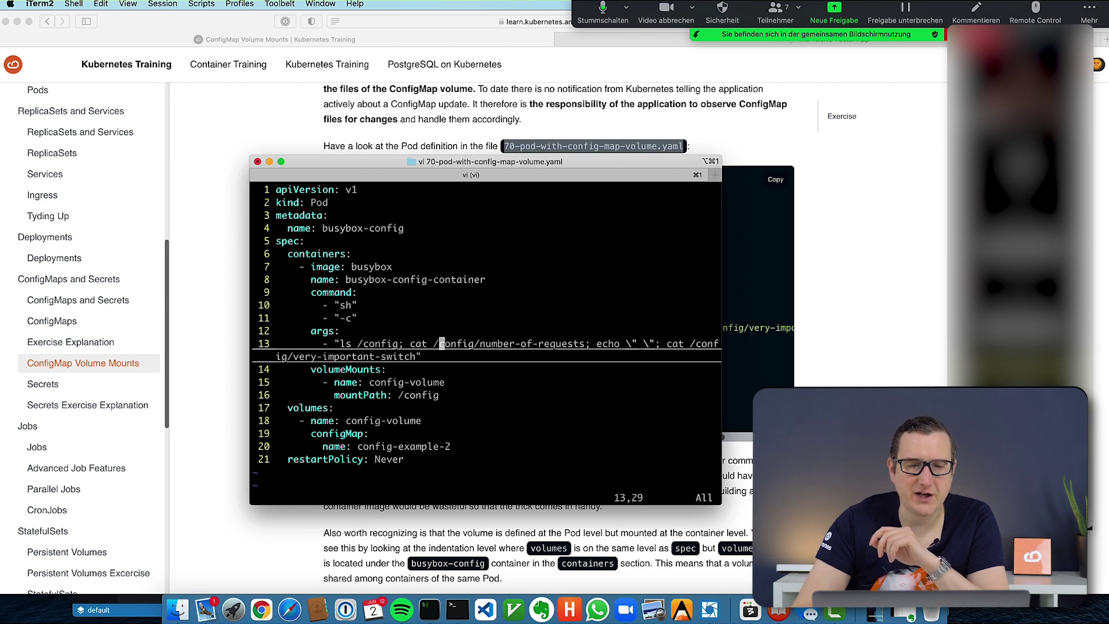
key(Right)
key(Right)
key(Right)
key(Right)
key(Right)
key(Right)
key(Right)
key(Right)
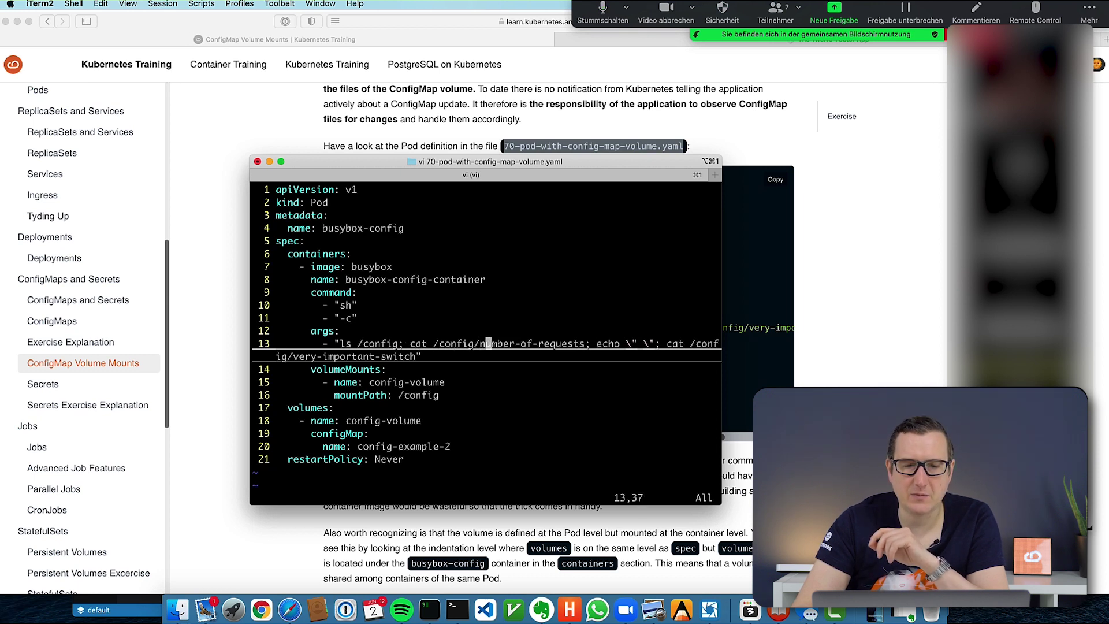
key(Right)
key(Right)
key(Right)
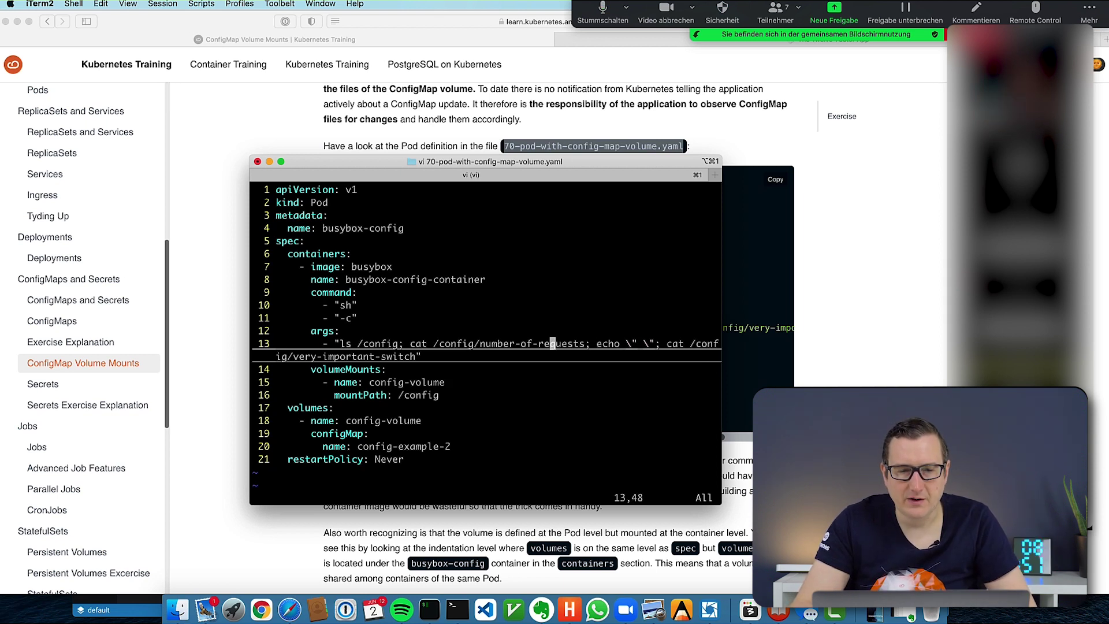
key(Right)
key(Right)
key(Right)
key(Right)
key(Right)
key(Right)
key(Right)
key(Right)
key(Right)
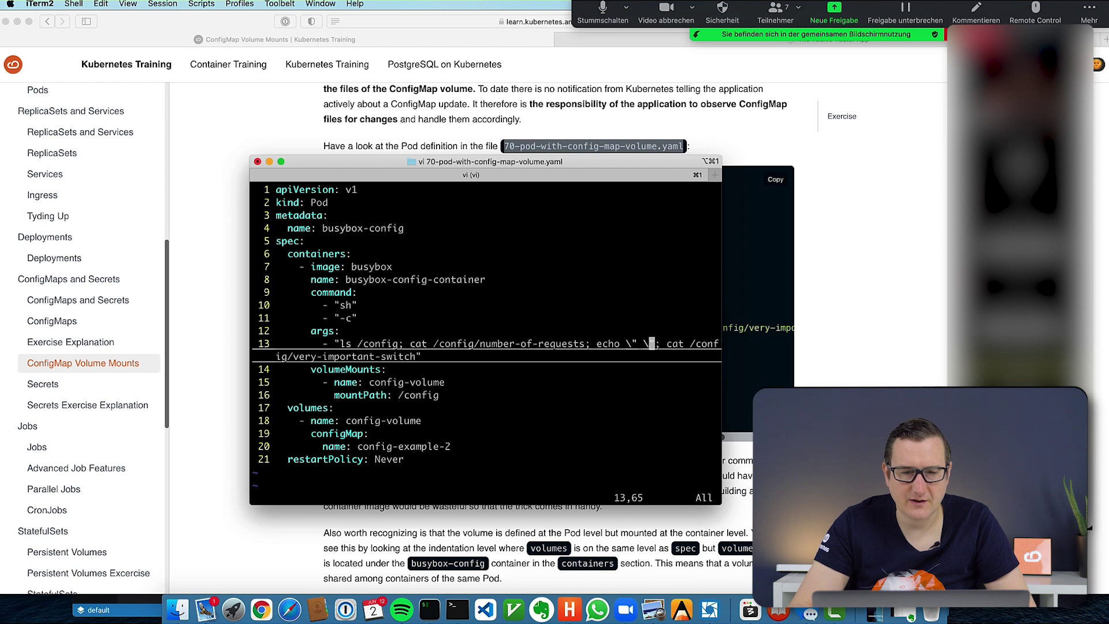
key(Right)
key(Right)
key(Right)
key(Right)
key(Right)
key(Right)
key(Right)
key(Right)
key(Right)
key(Right)
key(Right)
key(Right)
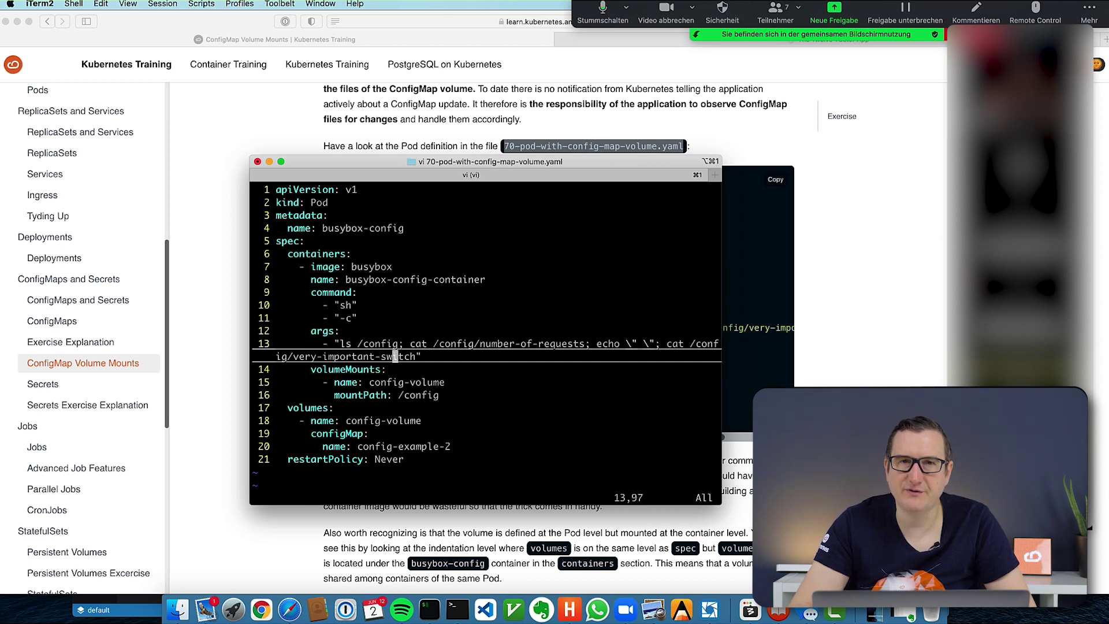
key(Right)
key(Down)
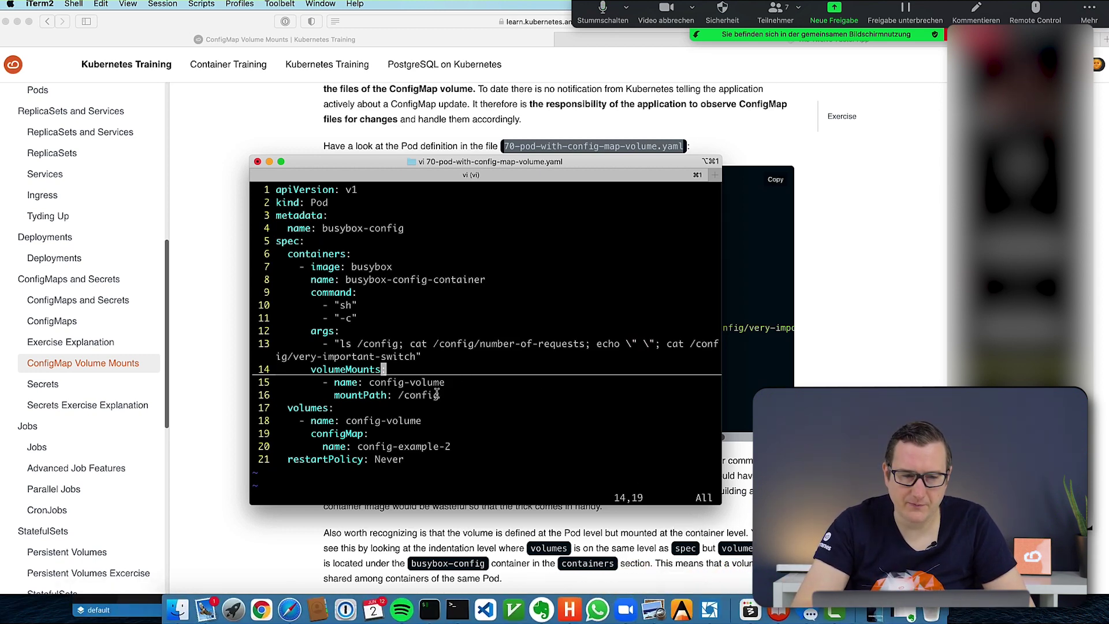
drag(356, 446, 445, 452)
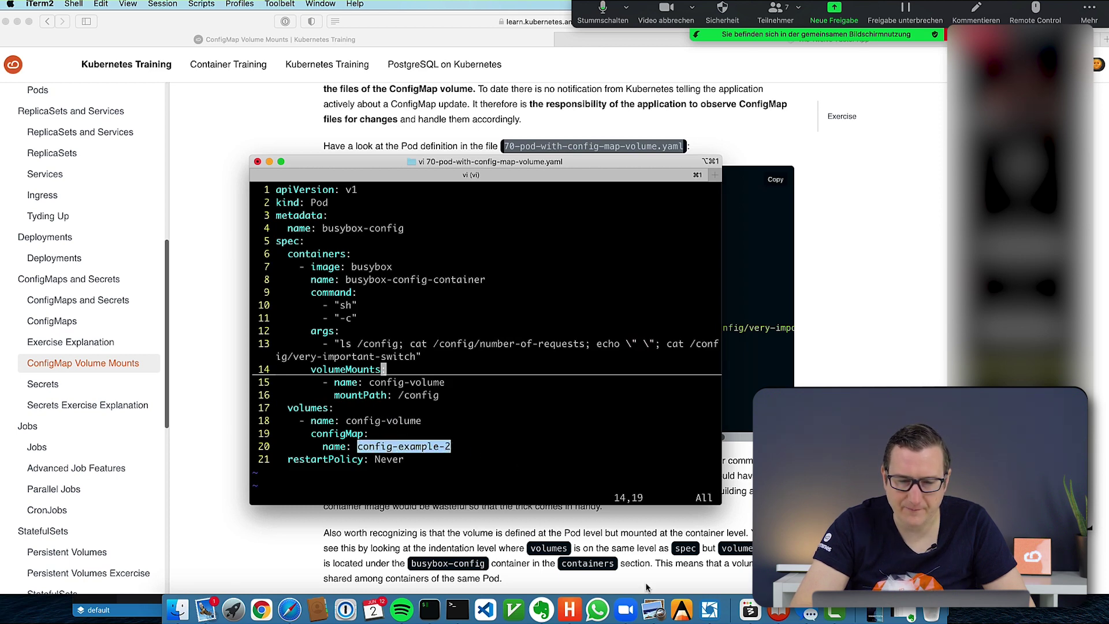
click(651, 607)
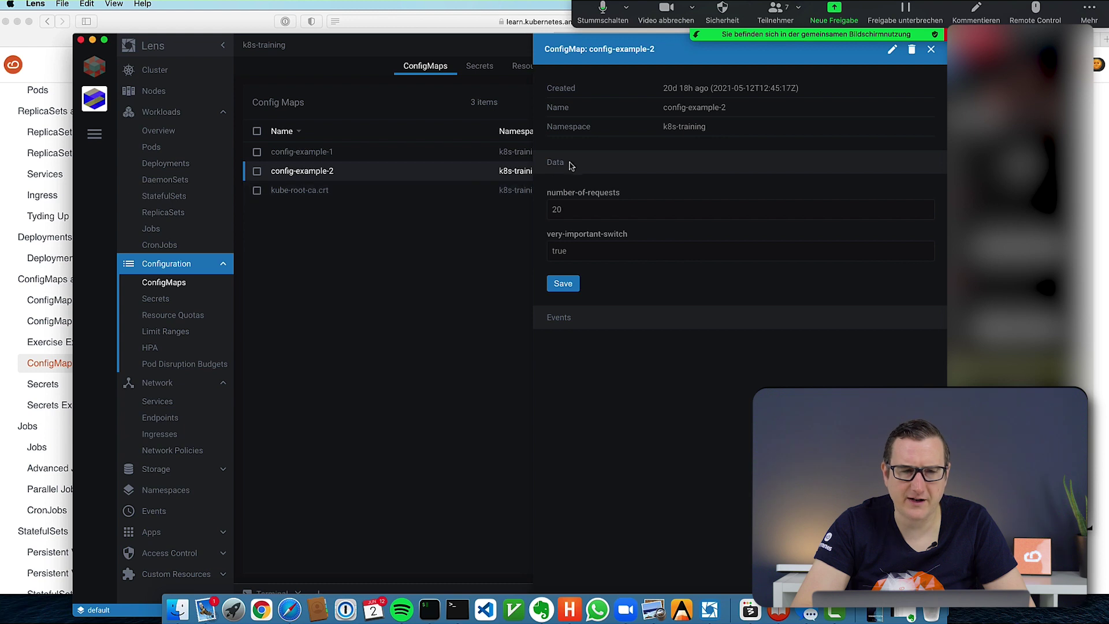
drag(556, 191, 599, 191)
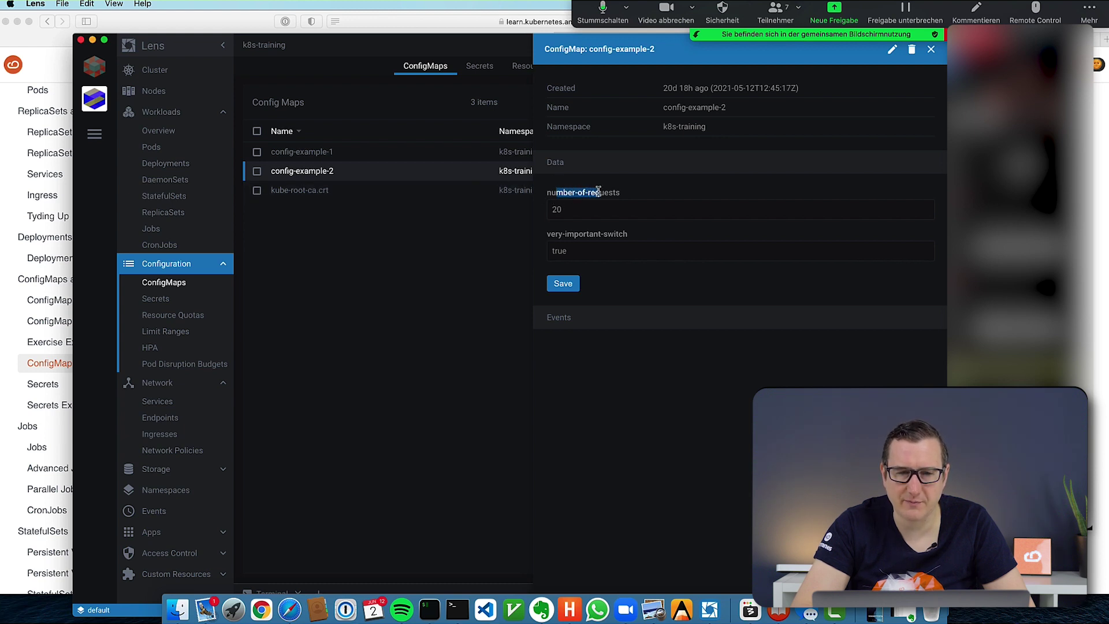
click(565, 209)
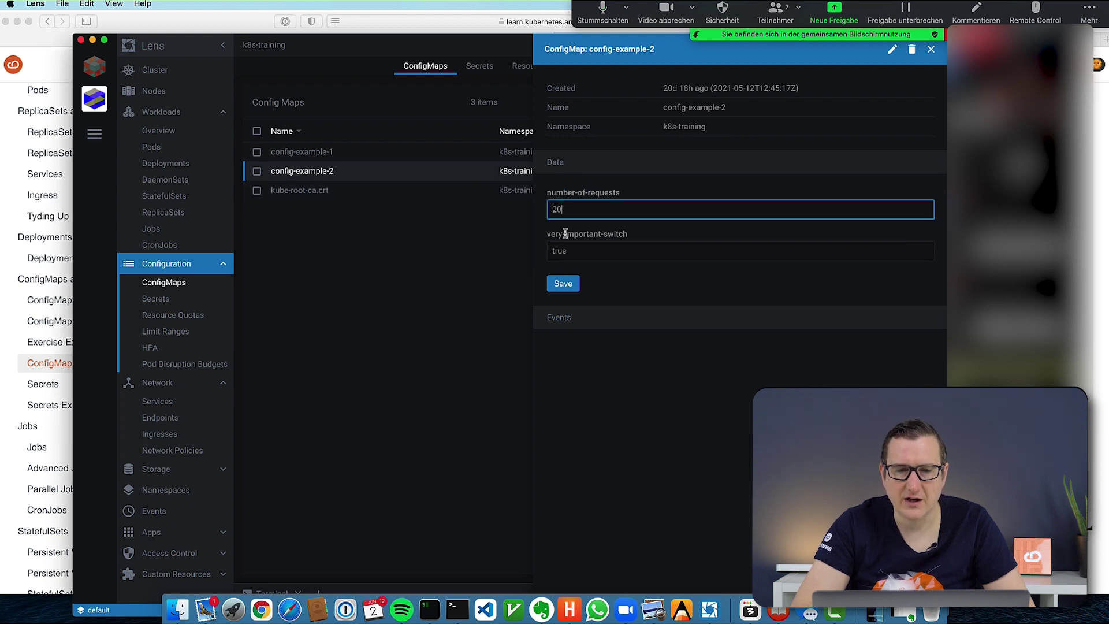
click(625, 235)
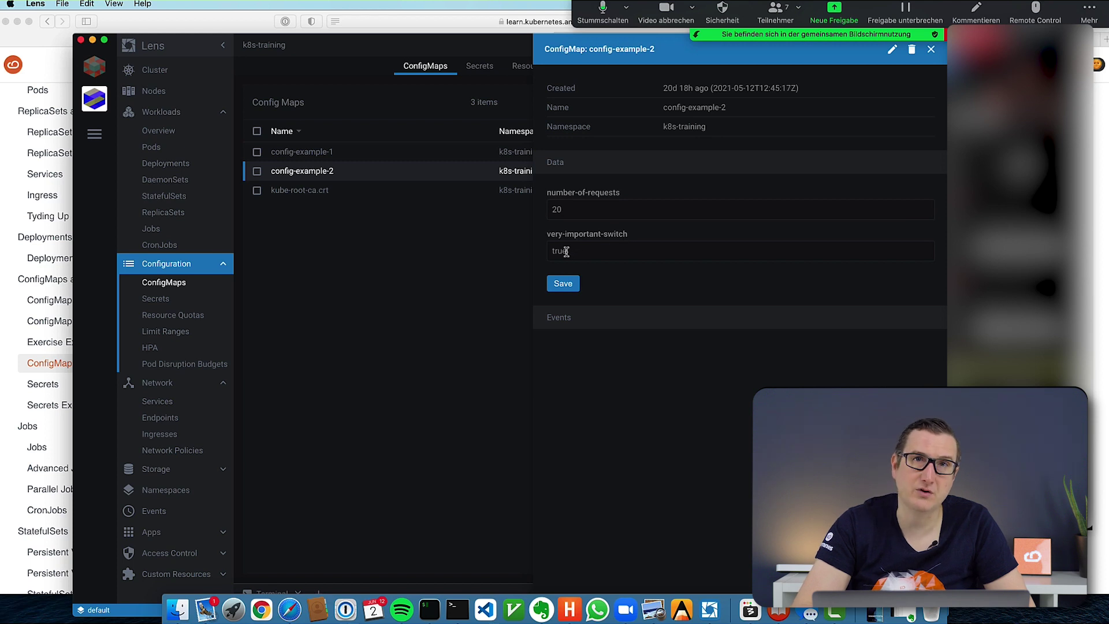
key(super+Tab)
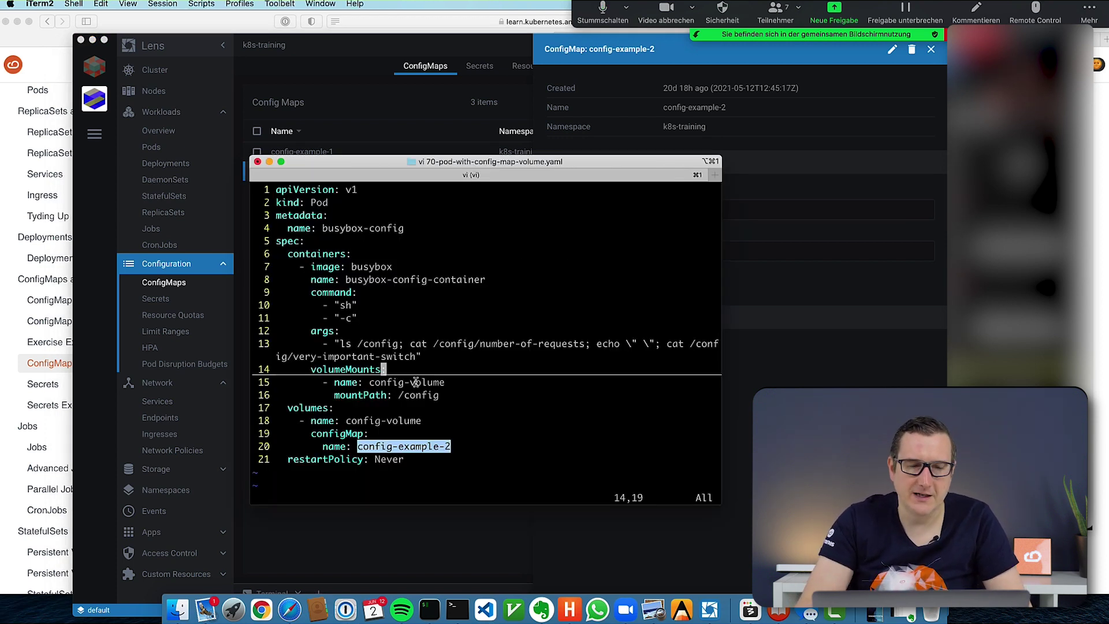
Mark the config-volume volume and its configMap source name config-example-2 in the YAML
triple_click(361, 421)
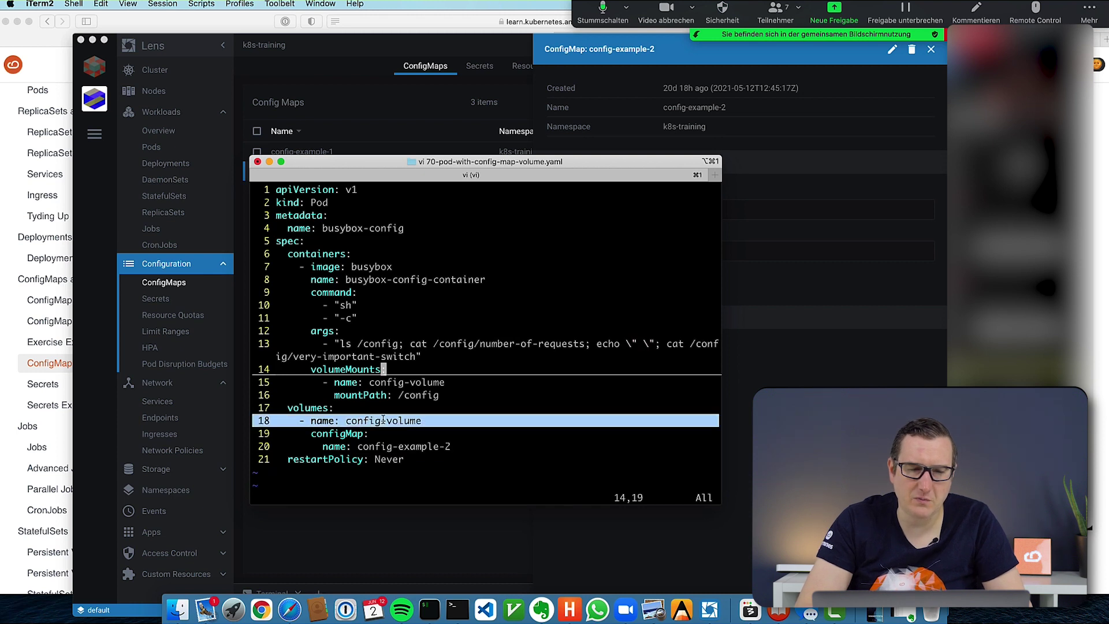
double_click(383, 421)
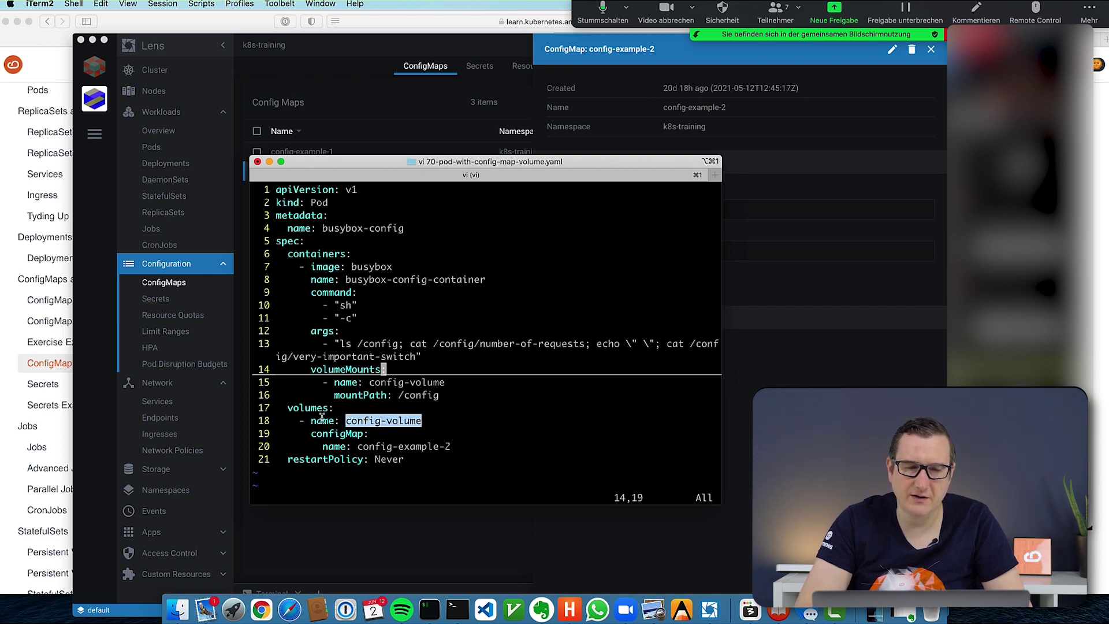
mouse_move(312, 421)
mouse_down()
mouse_move(428, 426)
mouse_move(373, 430)
mouse_up()
double_click(338, 433)
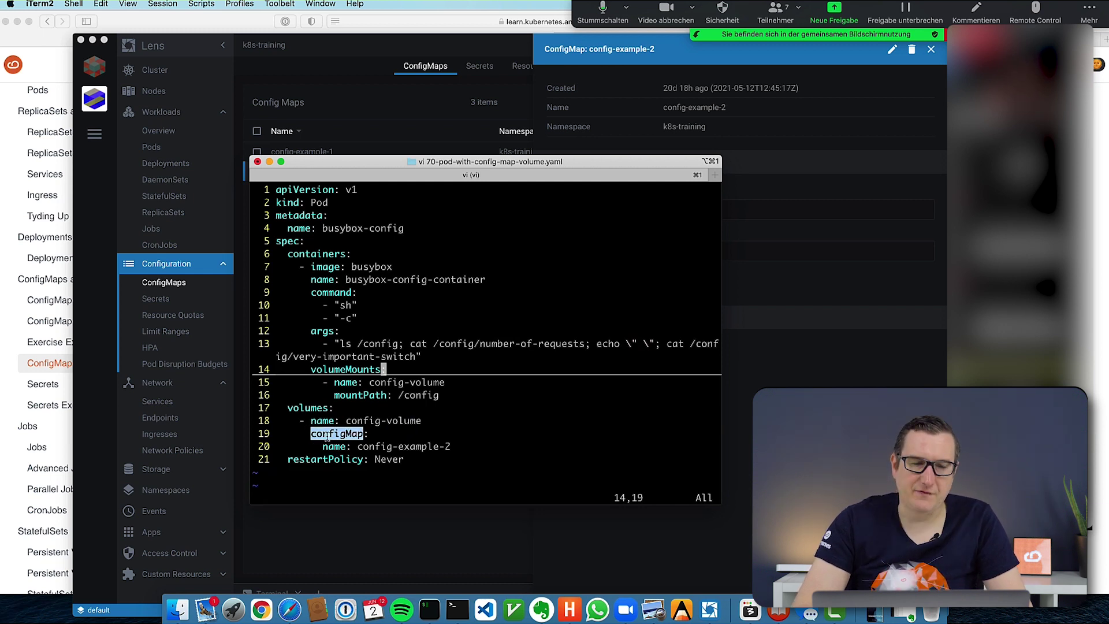
double_click(335, 447)
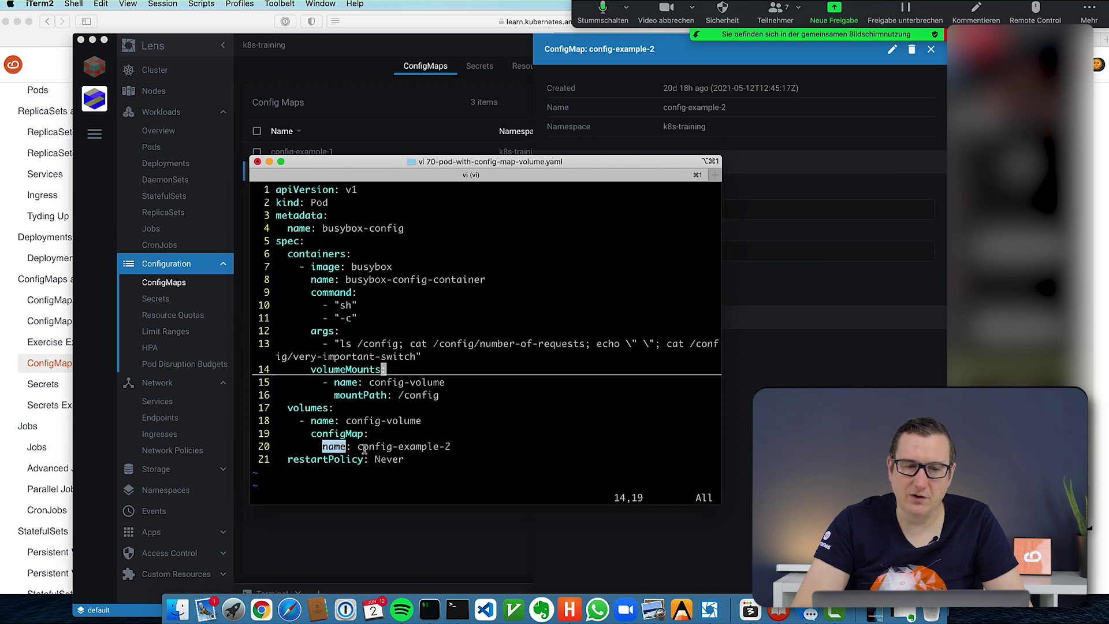
drag(359, 449, 452, 450)
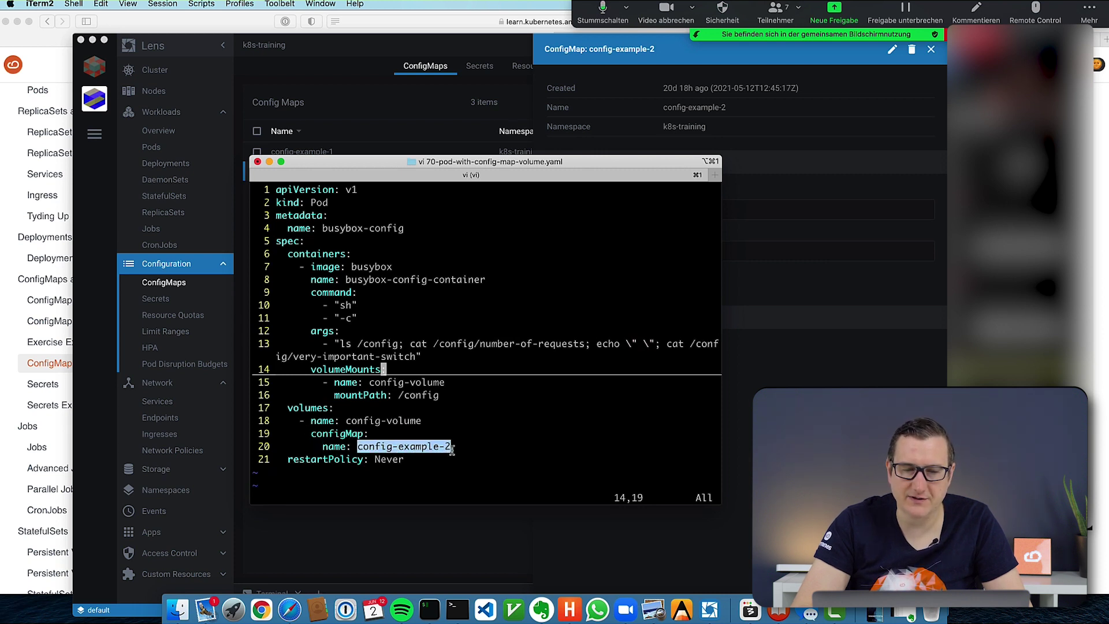
Show config-example-2's data in Lens, mark the /config mountPath in vi, and move iTerm2 up-left
click(741, 369)
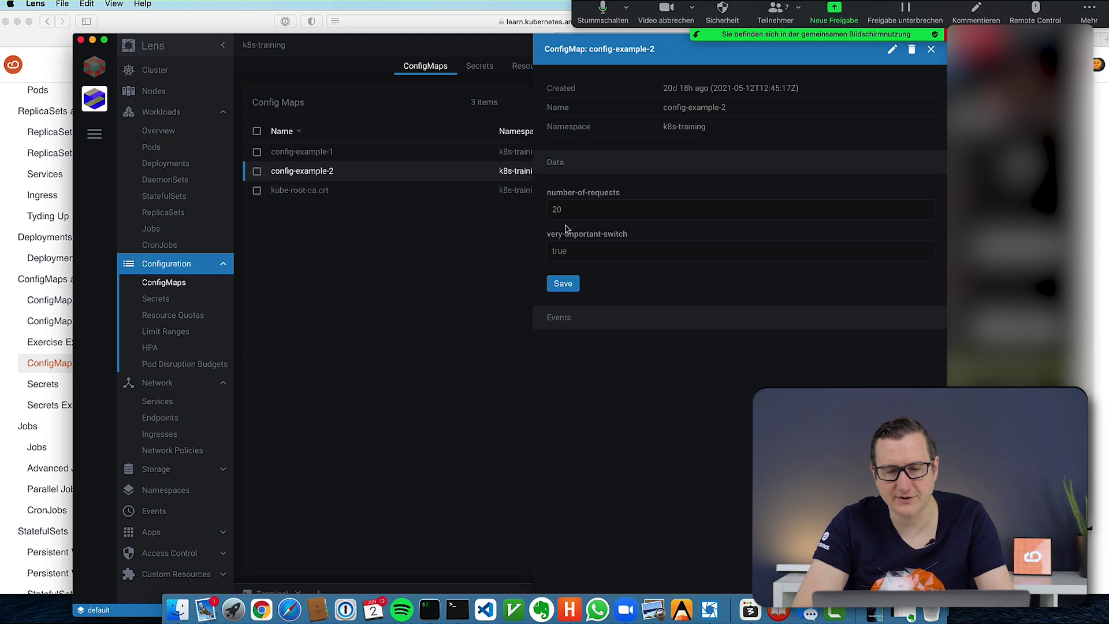
key(super+Tab)
drag(357, 344, 389, 342)
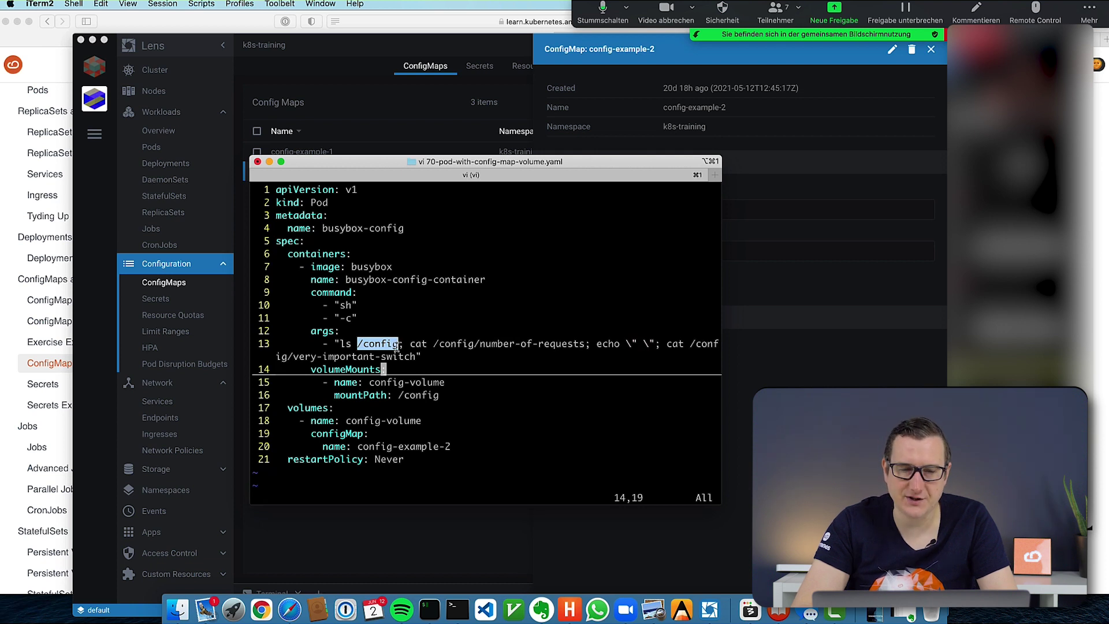
drag(399, 397, 442, 398)
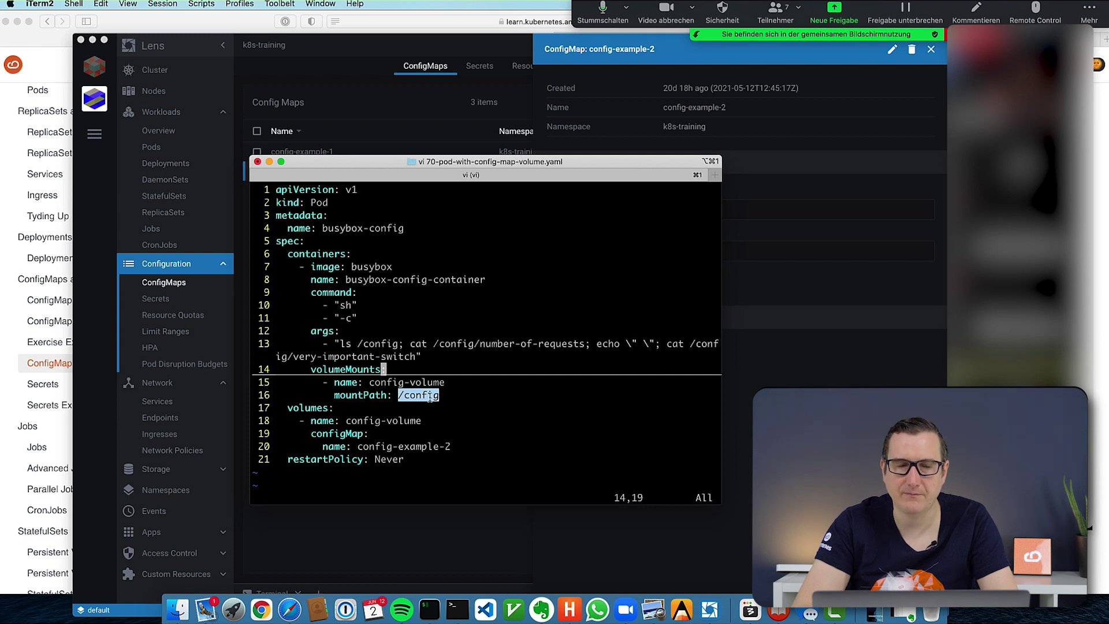
mouse_move(369, 382)
mouse_down()
mouse_move(442, 382)
mouse_move(442, 397)
mouse_up()
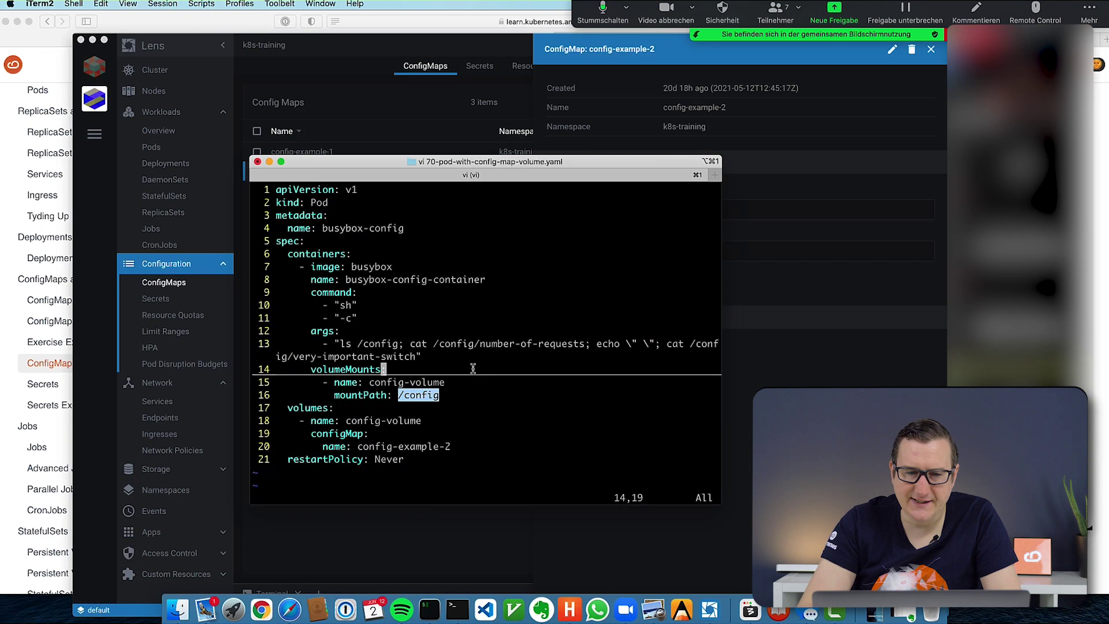
click(522, 346)
drag(609, 162, 421, 112)
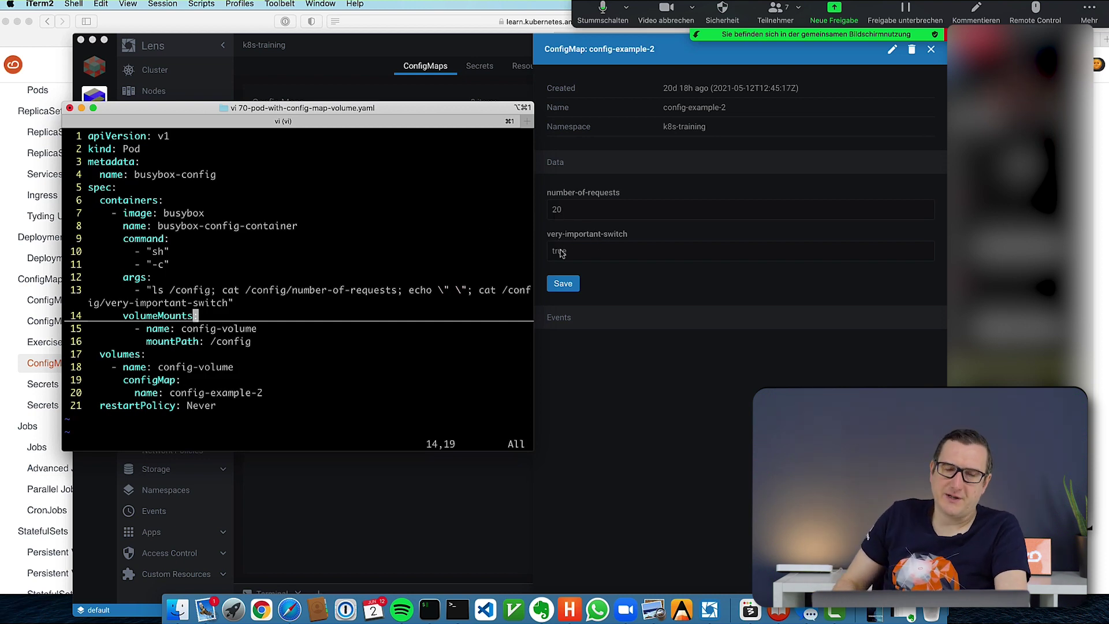
Save the pod YAML with :w and quit vi with :q
text(:q)
key(Return)
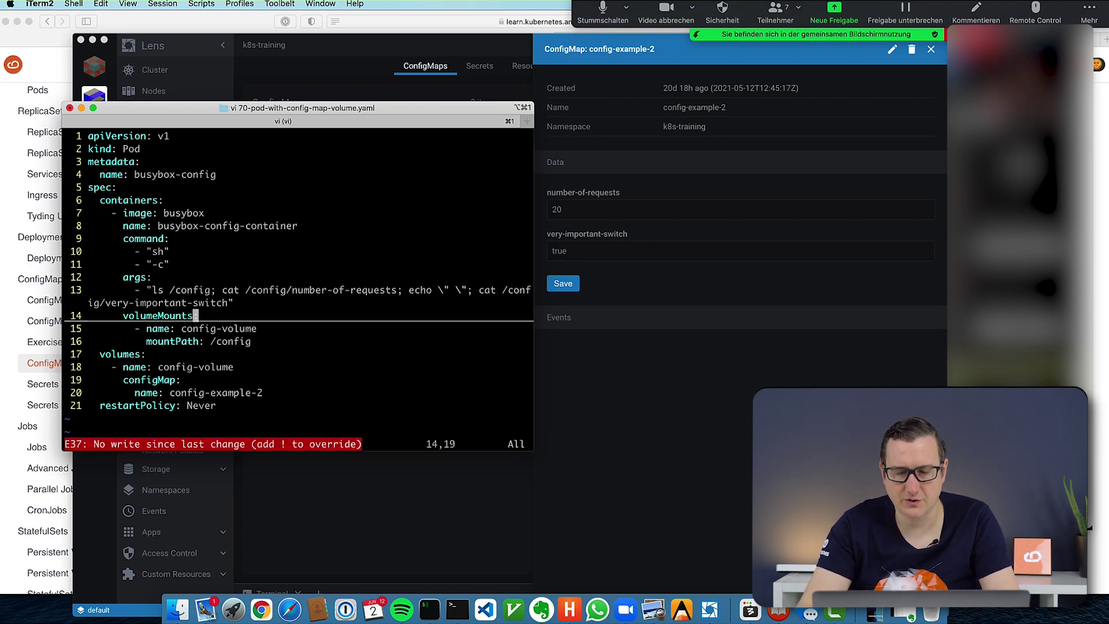
text(:w)
key(Return)
text(:q)
key(Return)
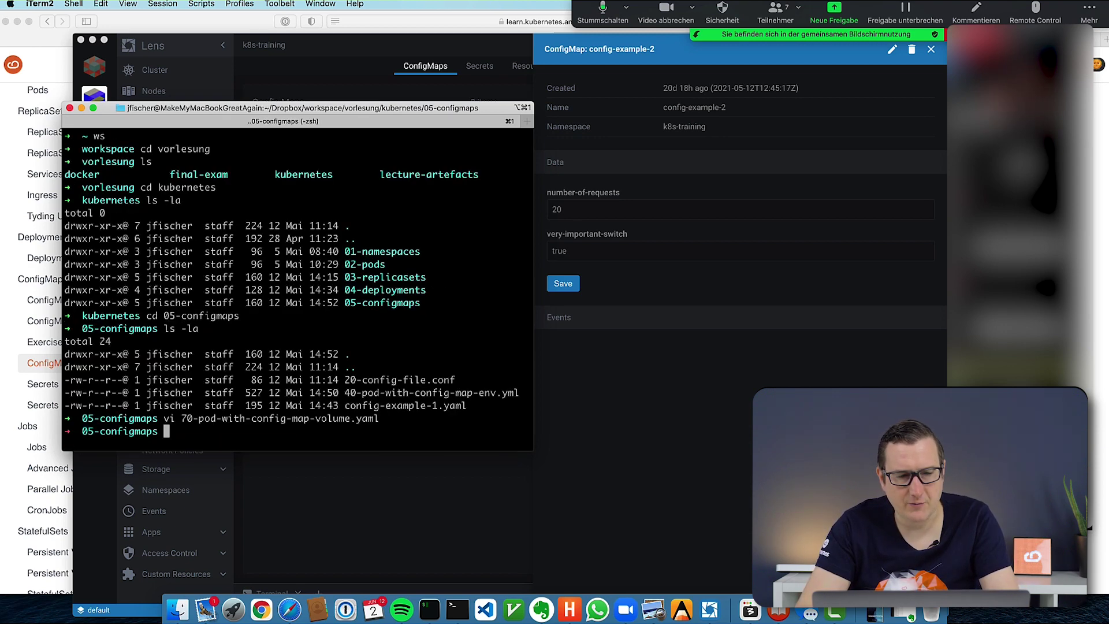
Run kubectl apply -f 70-pod-with-config-map-volume.yaml to create pod busybox-config
text(k)
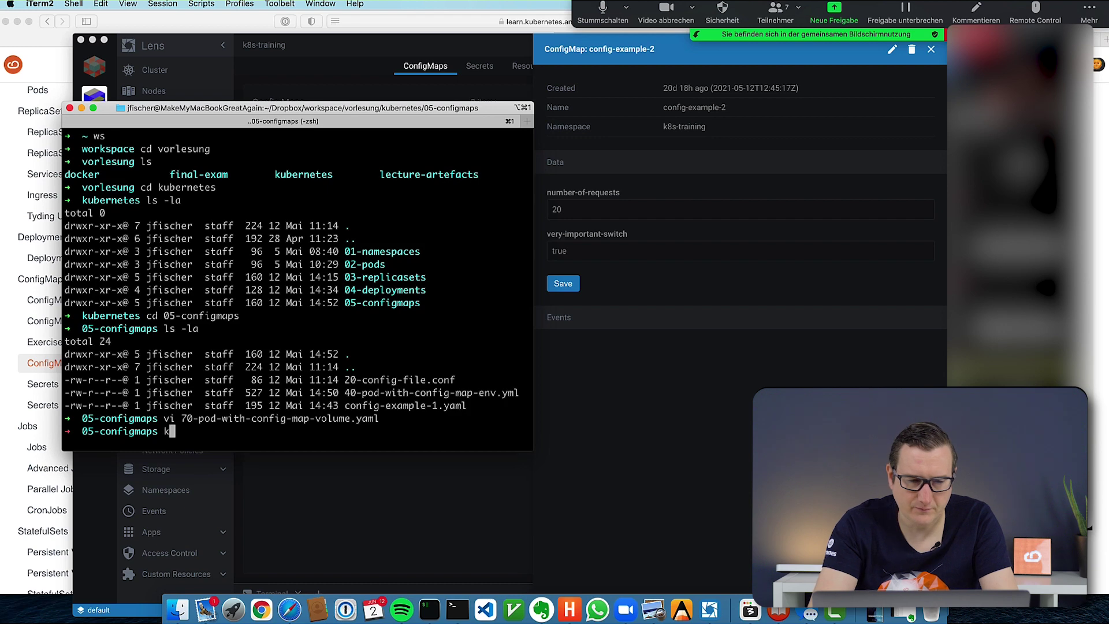
text(ubectl a)
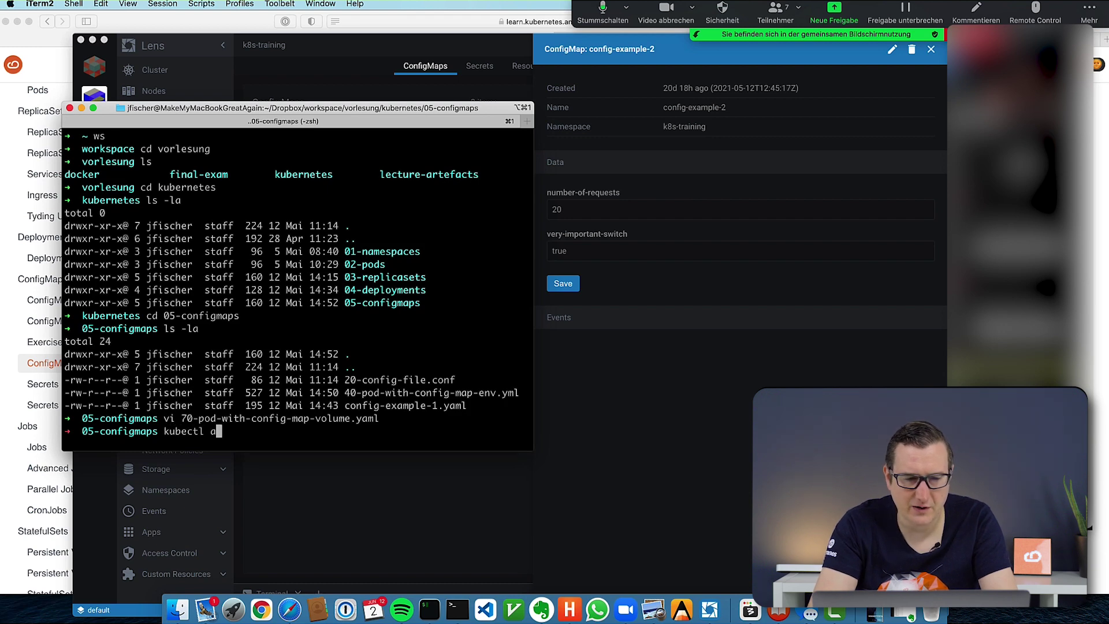
text(pply -f 7)
key(Tab)
key(Return)
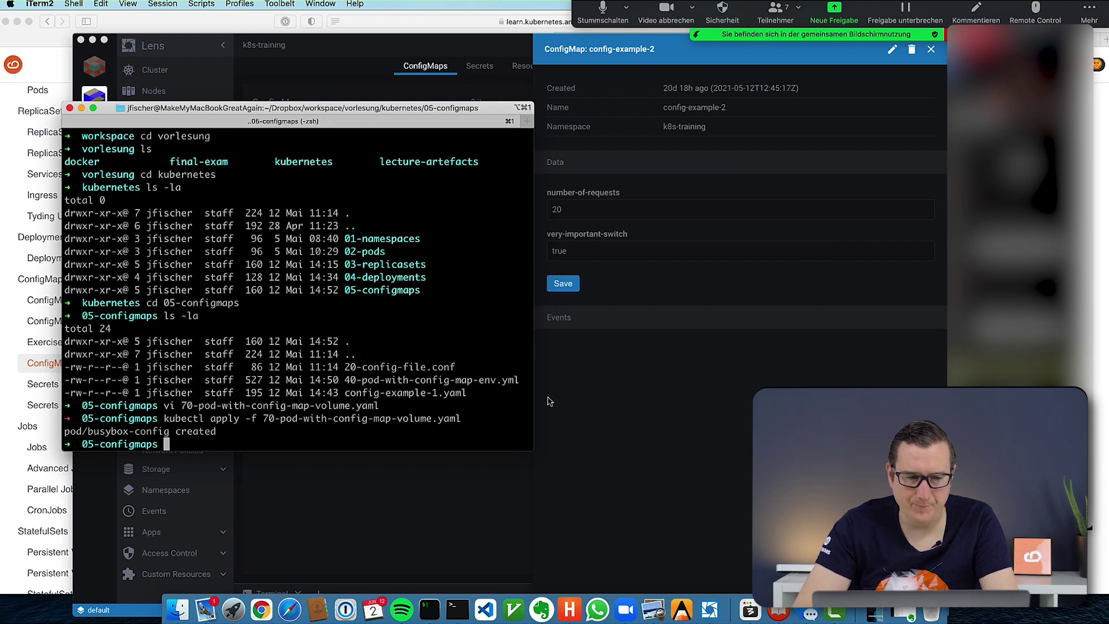
Discard the get pods command and list kubectl contexts with kubectl config get-contexts
text(kubectl get pods)
key(ctrl+c)
text(kubectl)
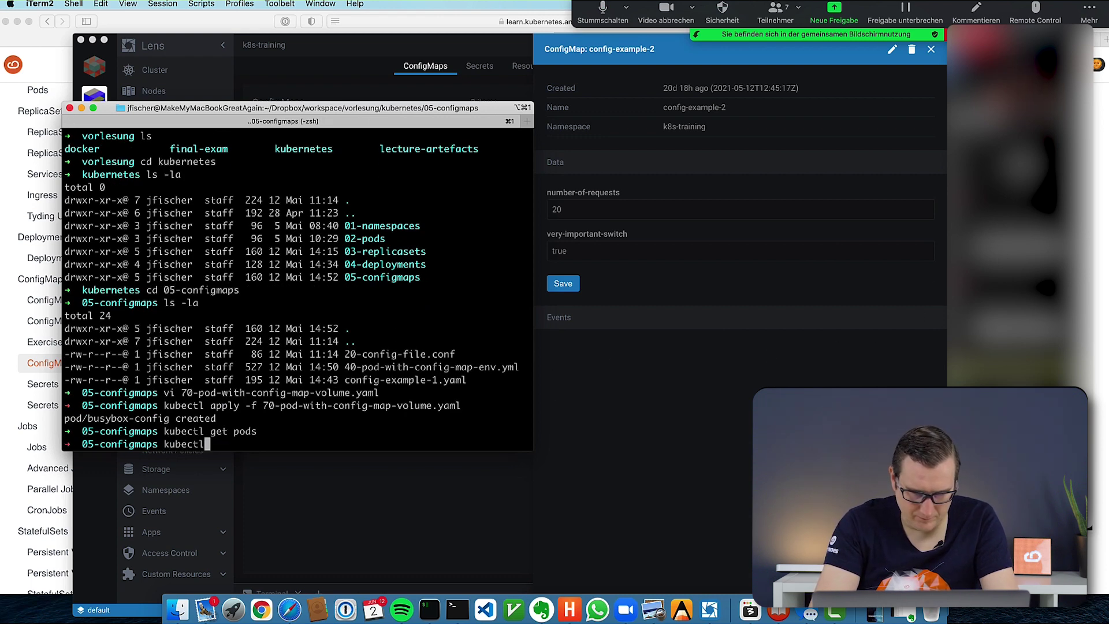
text( config get-contexts)
key(Return)
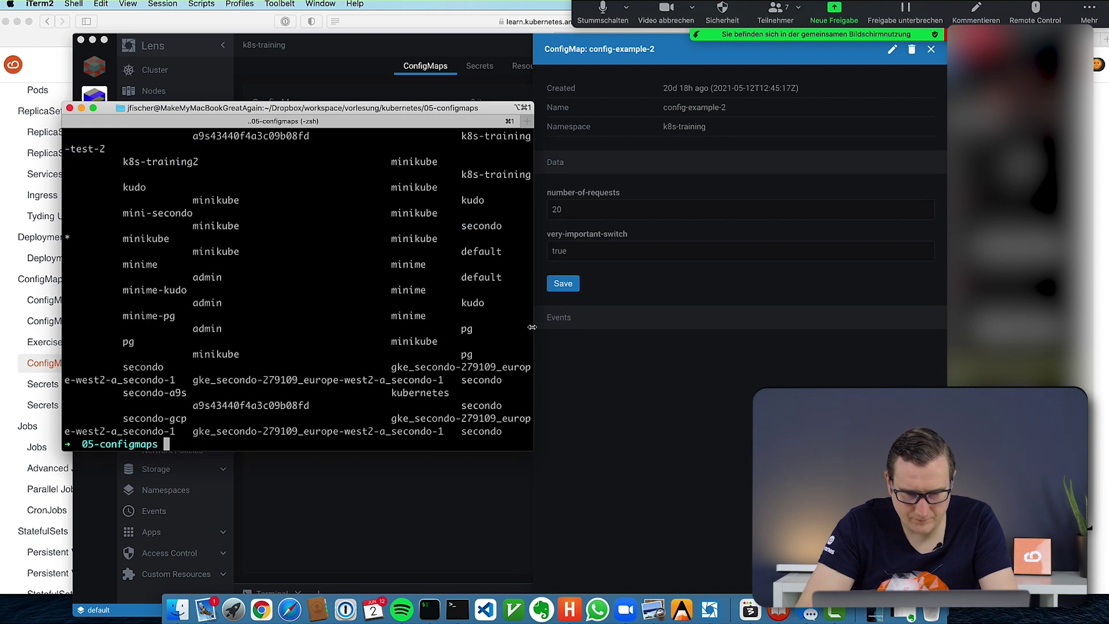
Clear the terminal and switch to the k8s-training context with kubectl config use-context
drag(532, 327, 521, 316)
scroll(334, 297, down, 5)
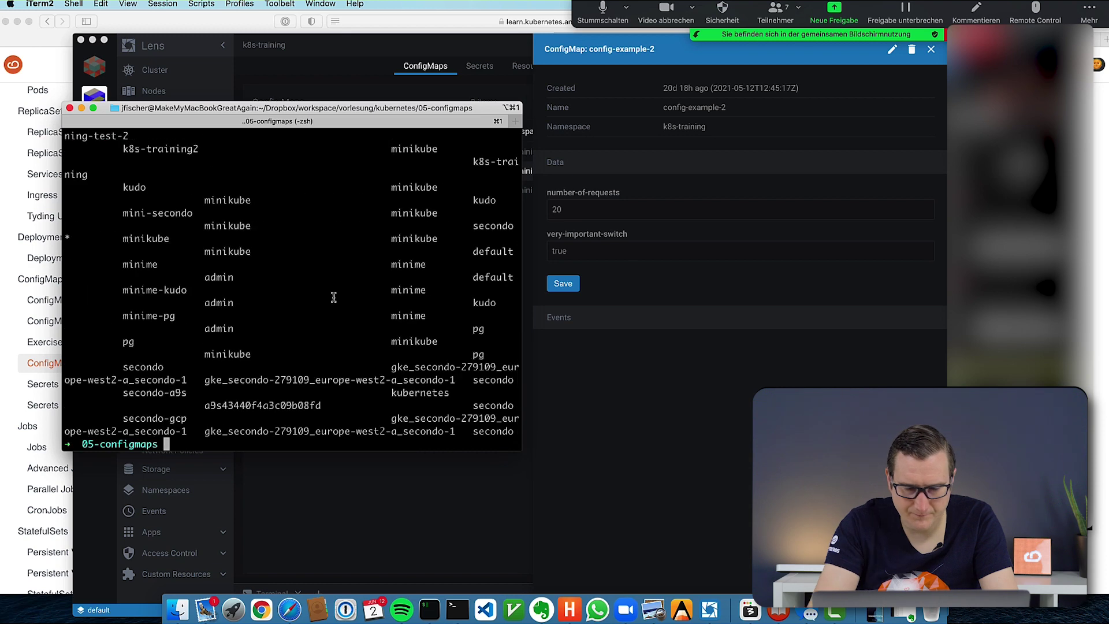
key(ctrl+l)
text(kubectl config use-context k8s-traini)
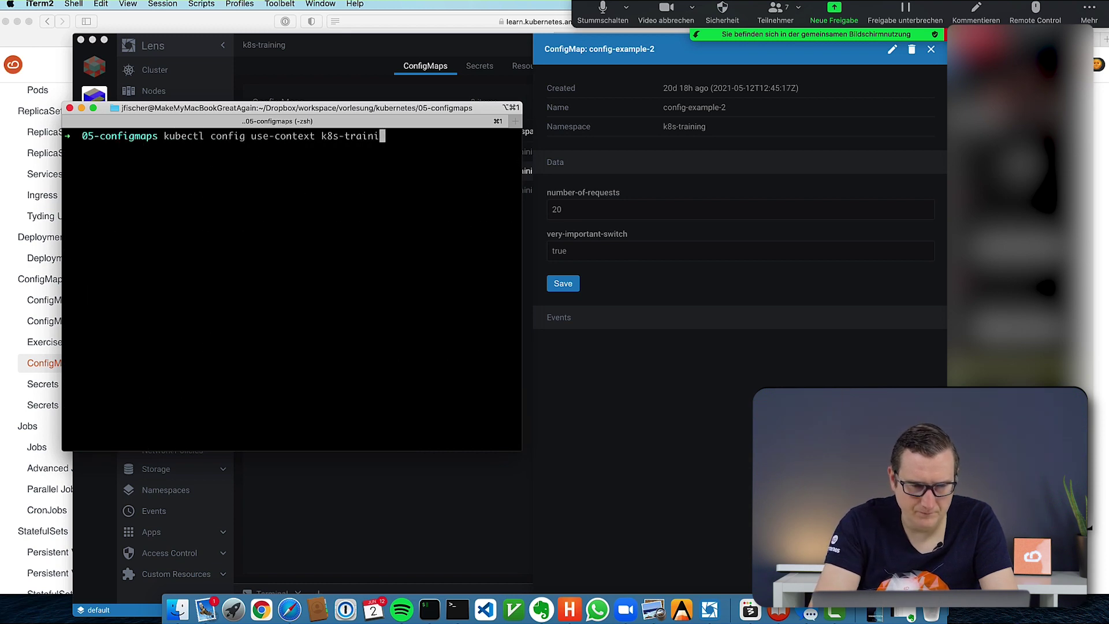
text(ng)
key(Return)
Run kubectl get pods and select the Completed pod name busybox-config
text(kubectl get pods)
key(Return)
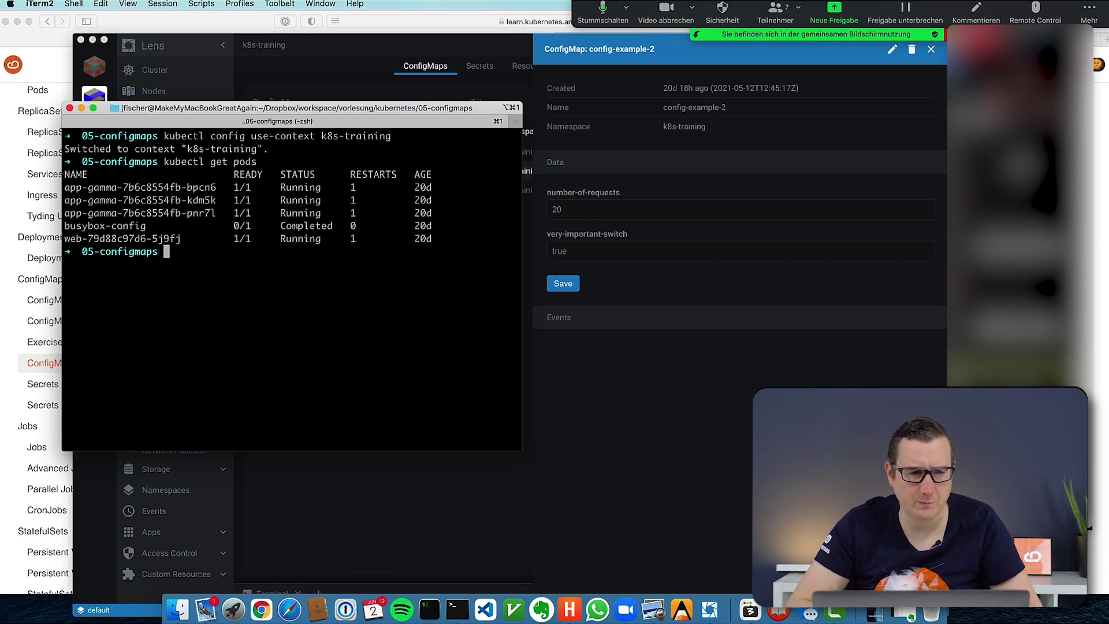
double_click(116, 226)
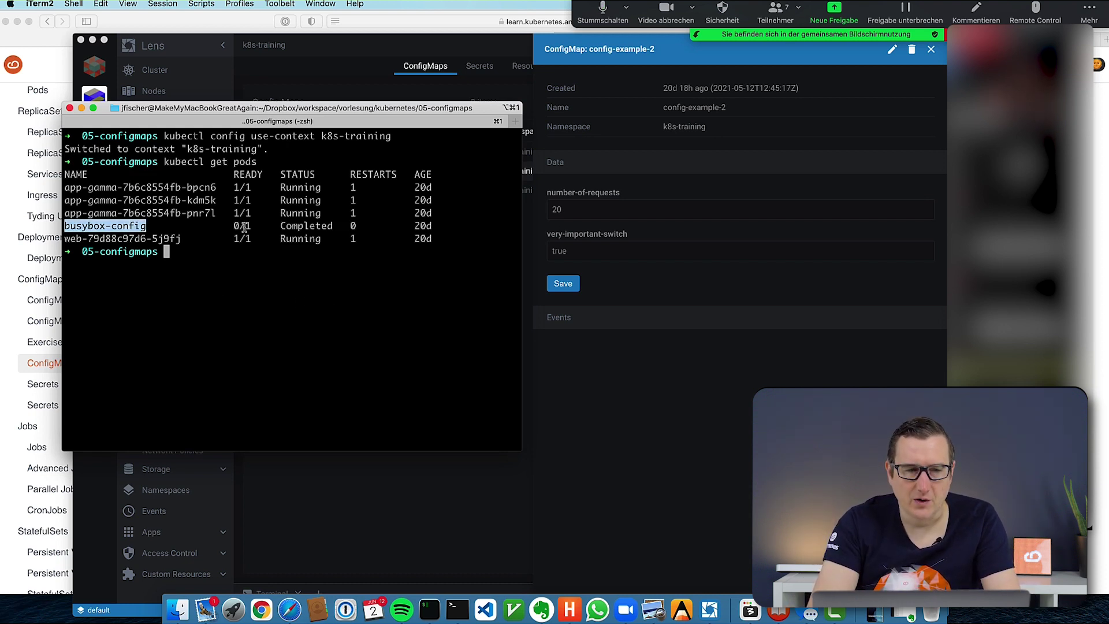
Run kubectl logs busybox-config and shift the terminal right to reveal the Lens sidebar
text(kubectl logs)
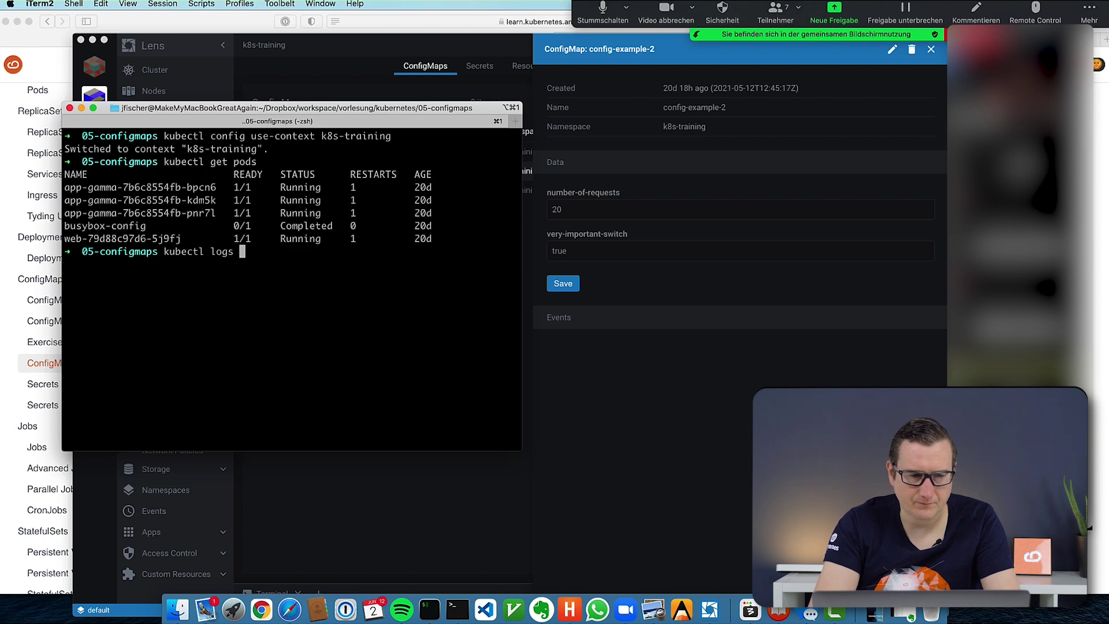
key(super+v)
key(Return)
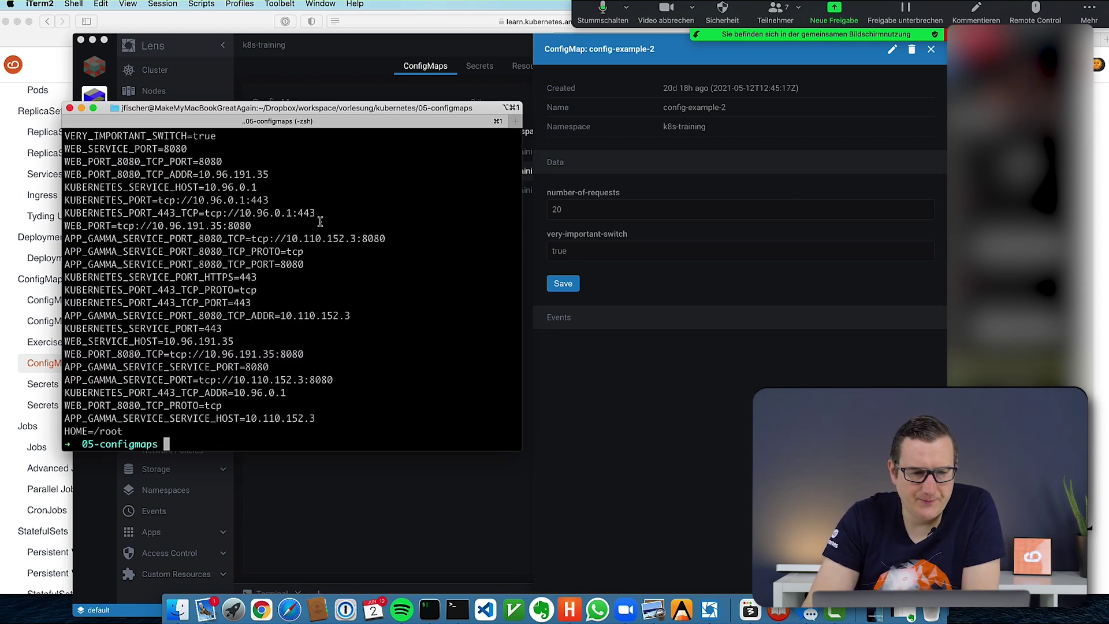
drag(309, 110, 457, 121)
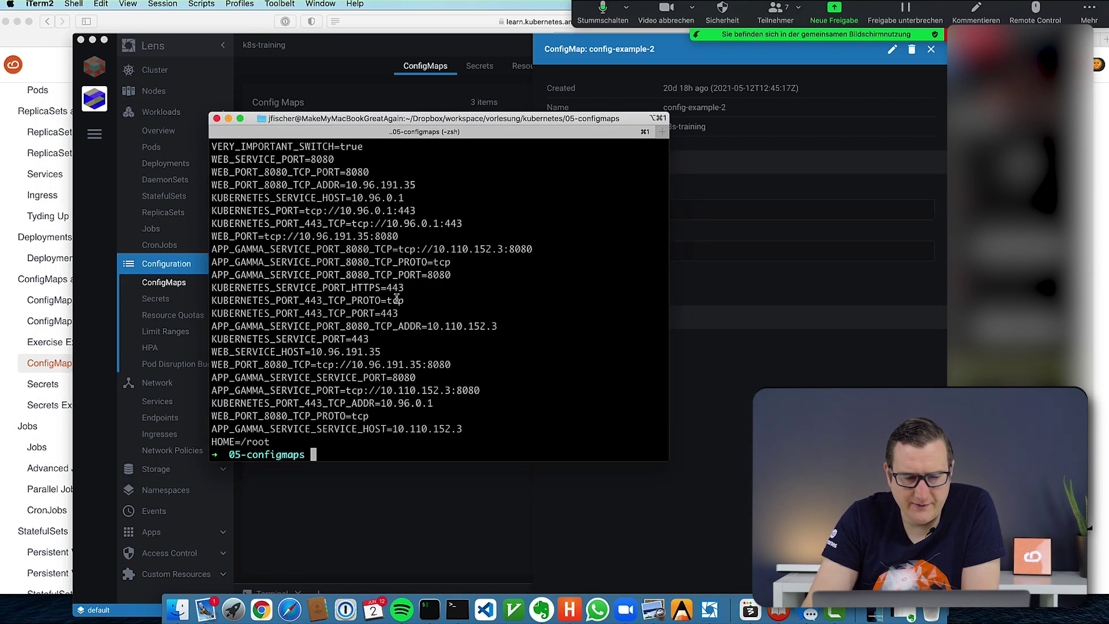
Reopen the pod YAML in vi from history, scroll it, and quit with :q
key(Up)
key(Up)
key(Up)
key(Return)
key(Down)
key(Down)
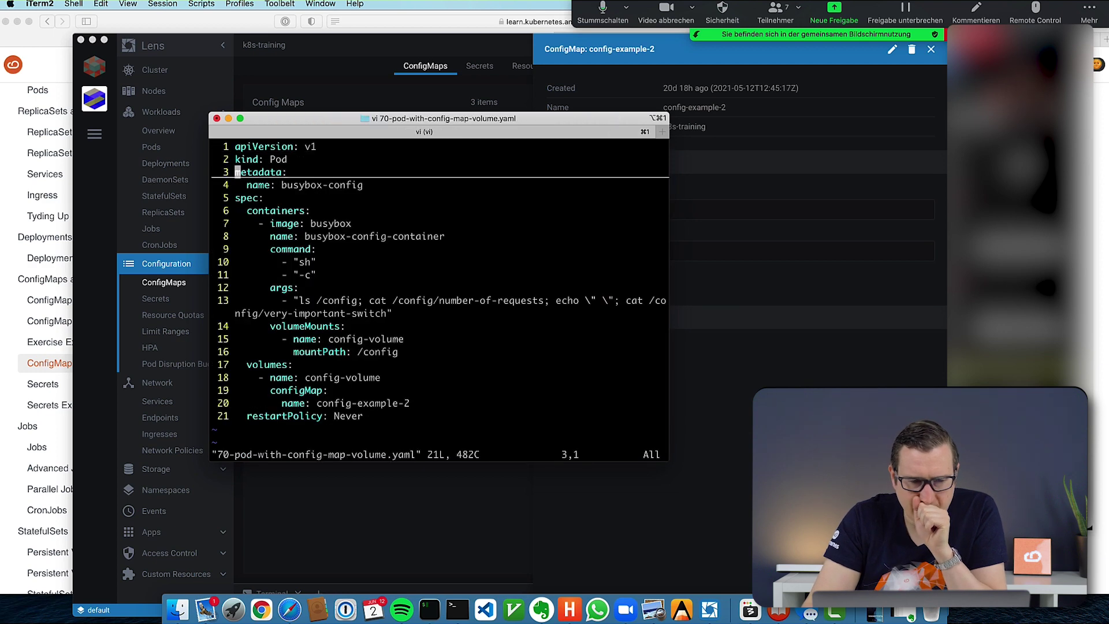
key(Down)
text(:q)
key(Return)
Delete pod busybox-config and rerun kubectl apply -f 70-pod-with-config-map-volume.yaml
text(ku)
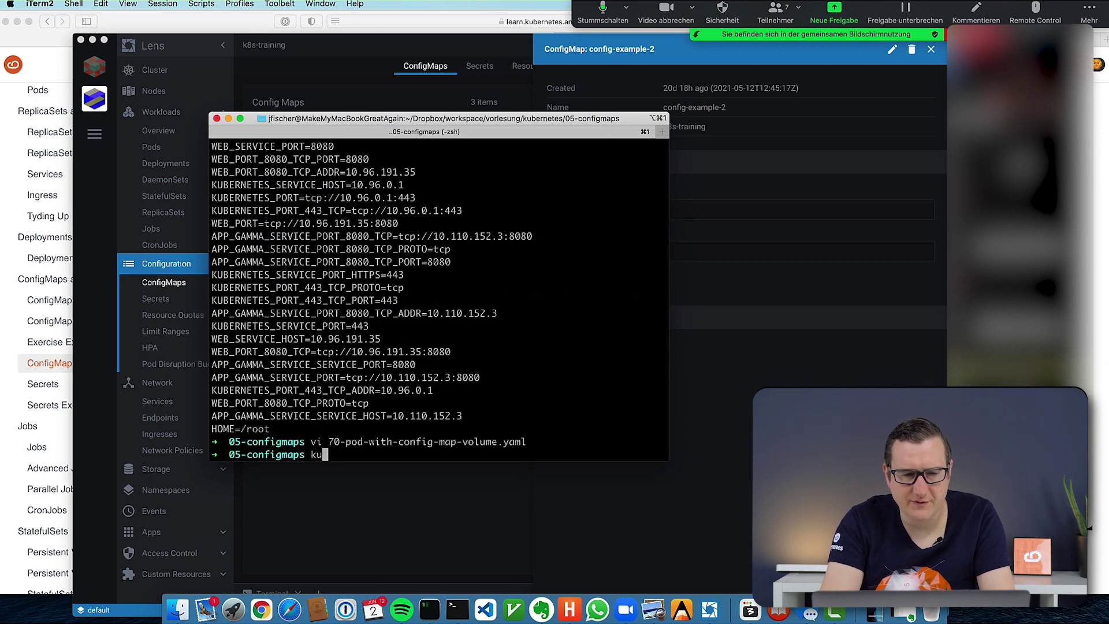
text(bectl delete pod busy)
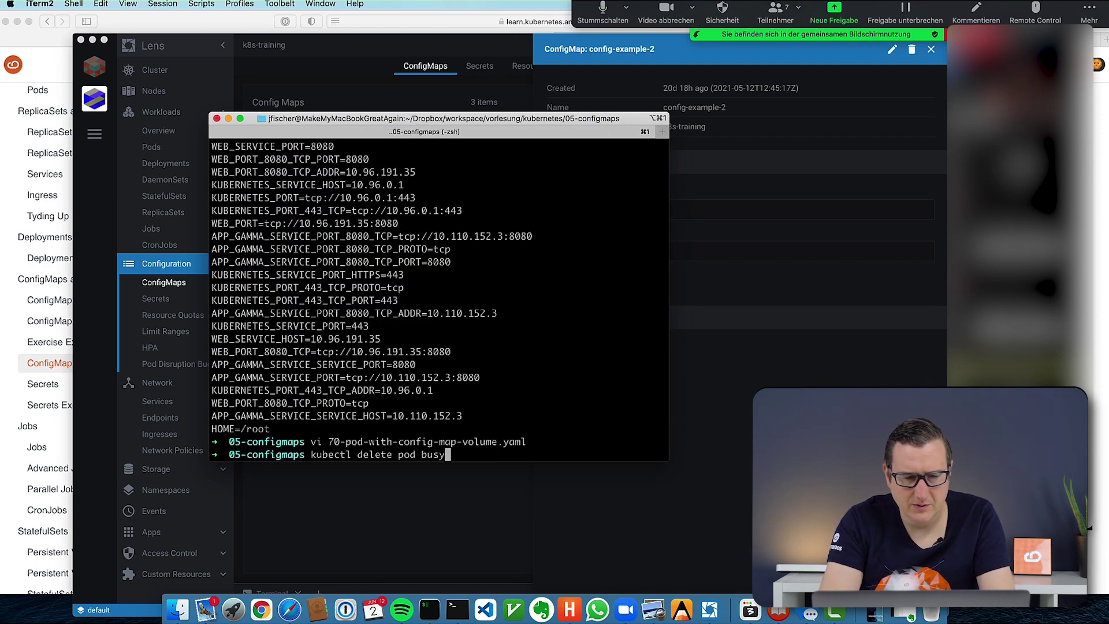
text(box-config)
key(Return)
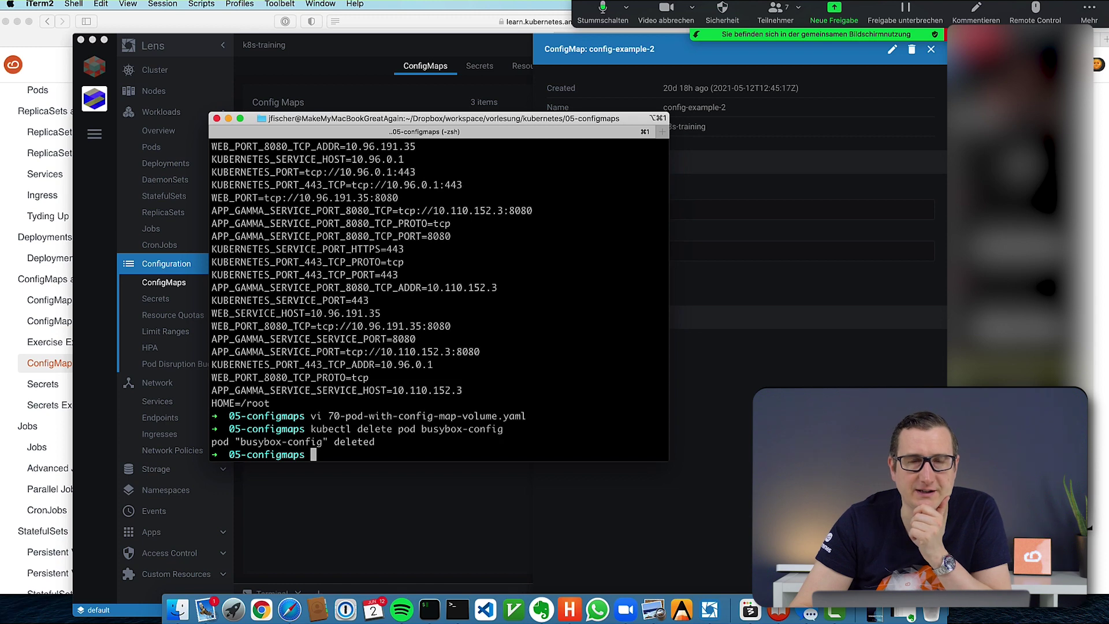
key(Up)
key(Up)
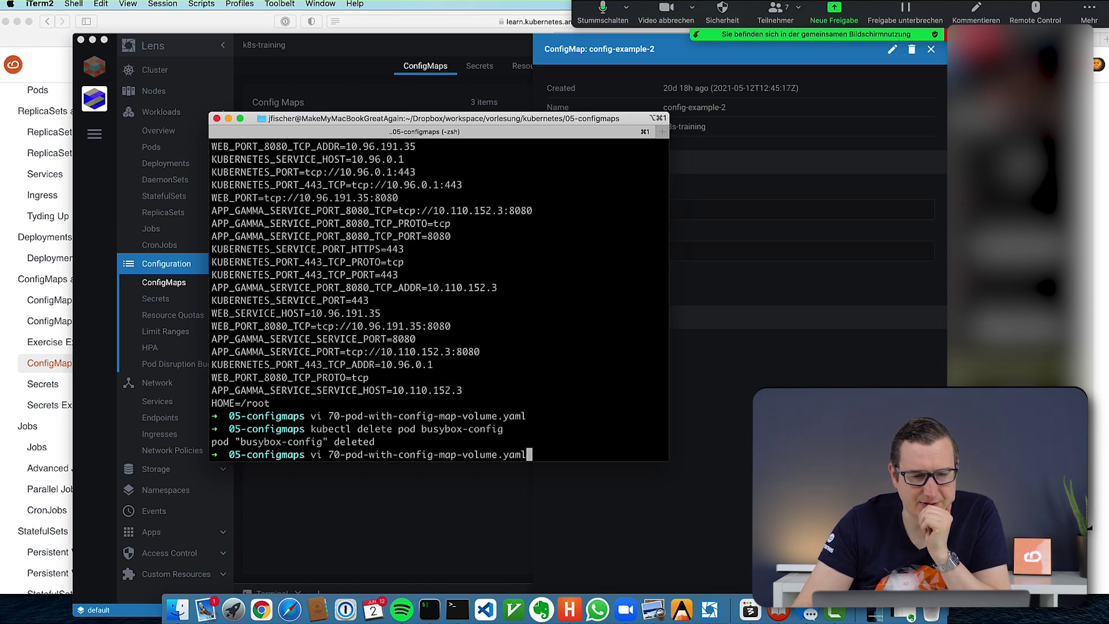
key(Up)
key(Up)
key(Return)
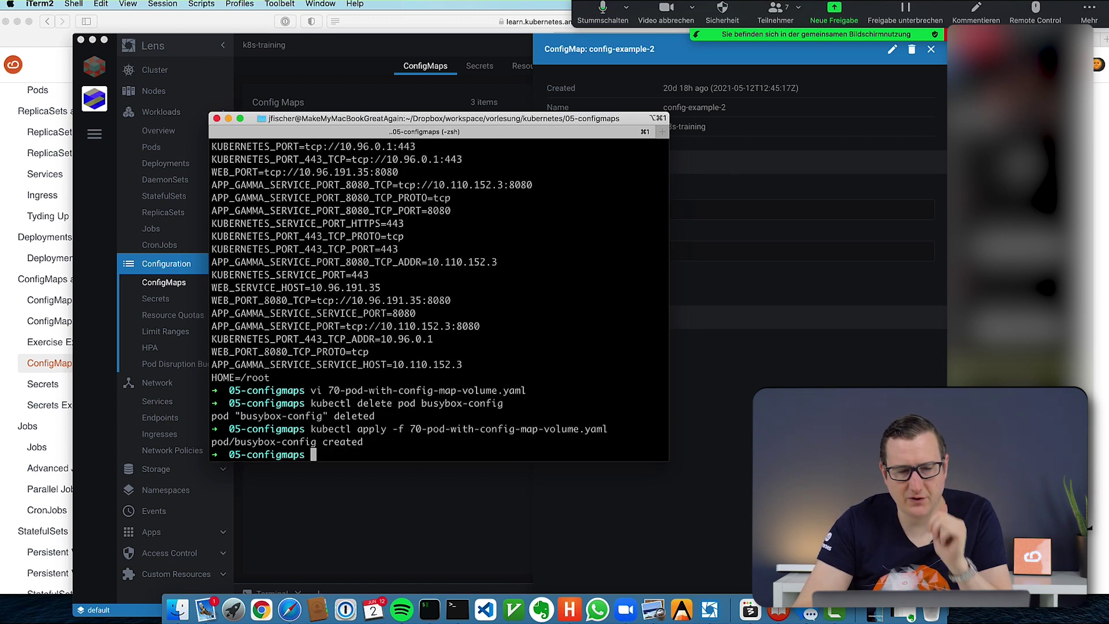
List pods with kgp, then watch with kubectl get pods -w until busybox-config completes
text(kgp)
key(Return)
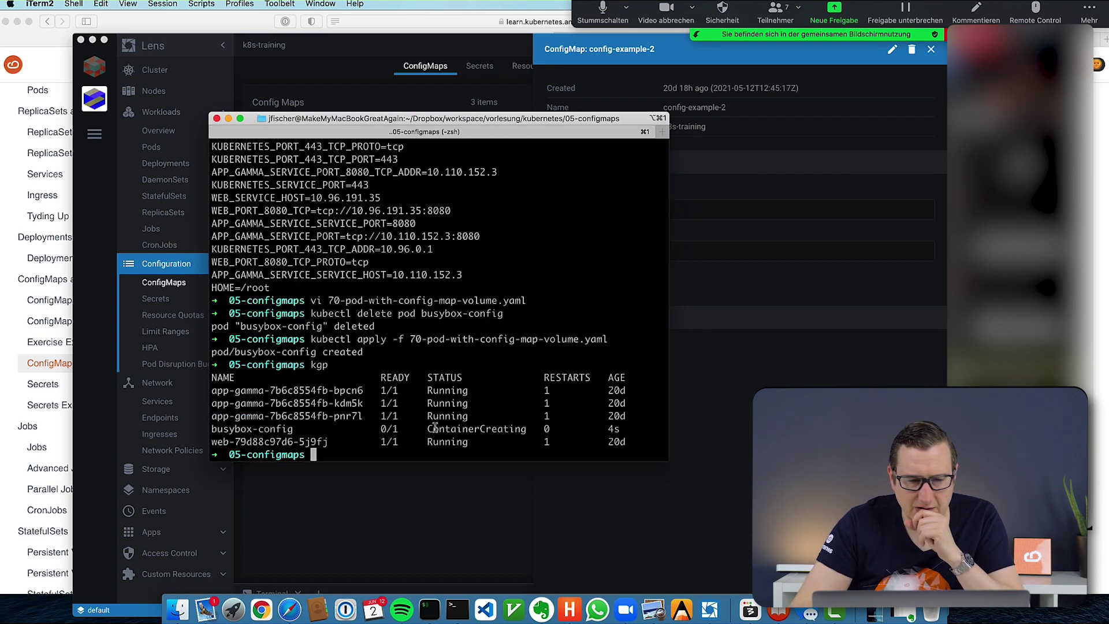
double_click(274, 435)
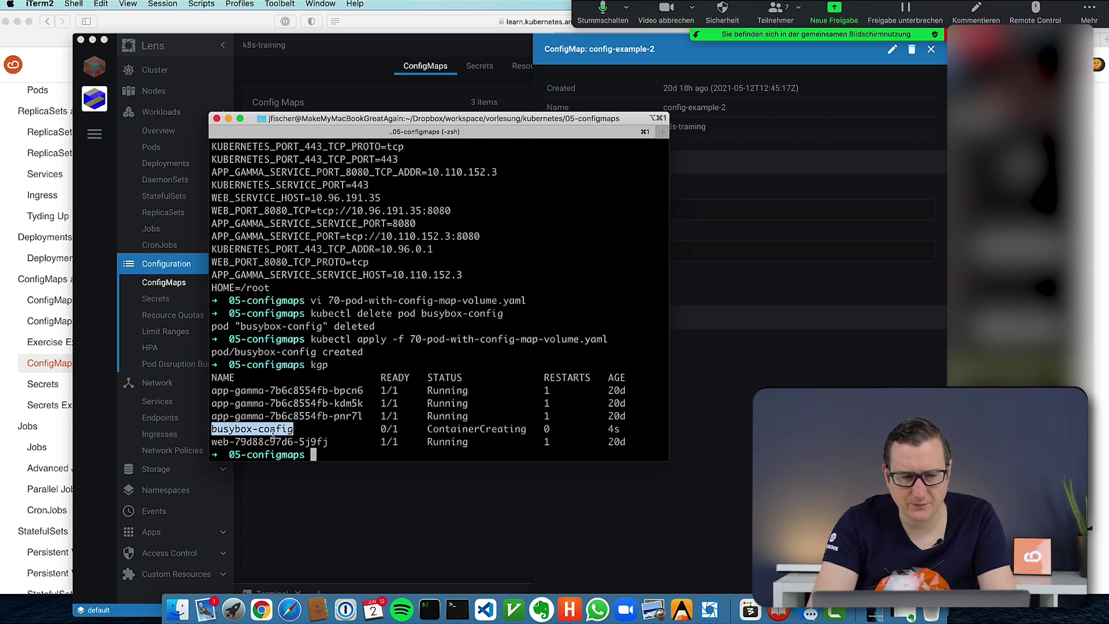
text(kubectl get pods -w)
key(Return)
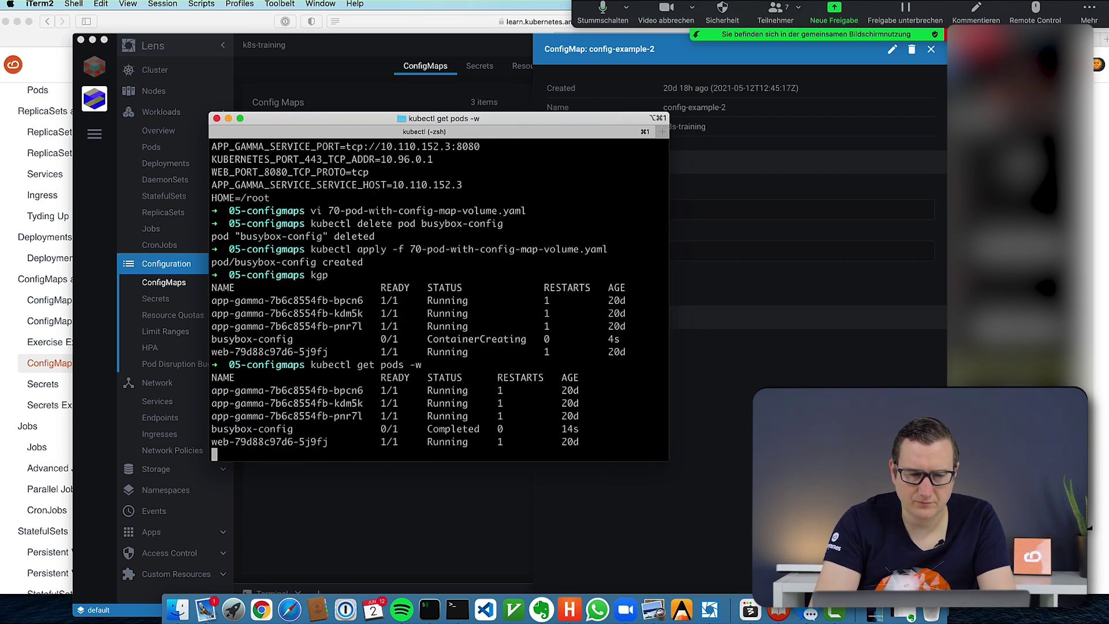
key(ctrl+c)
Run kubectl logs busybox-config and select its four output lines
key(Up)
key(Up)
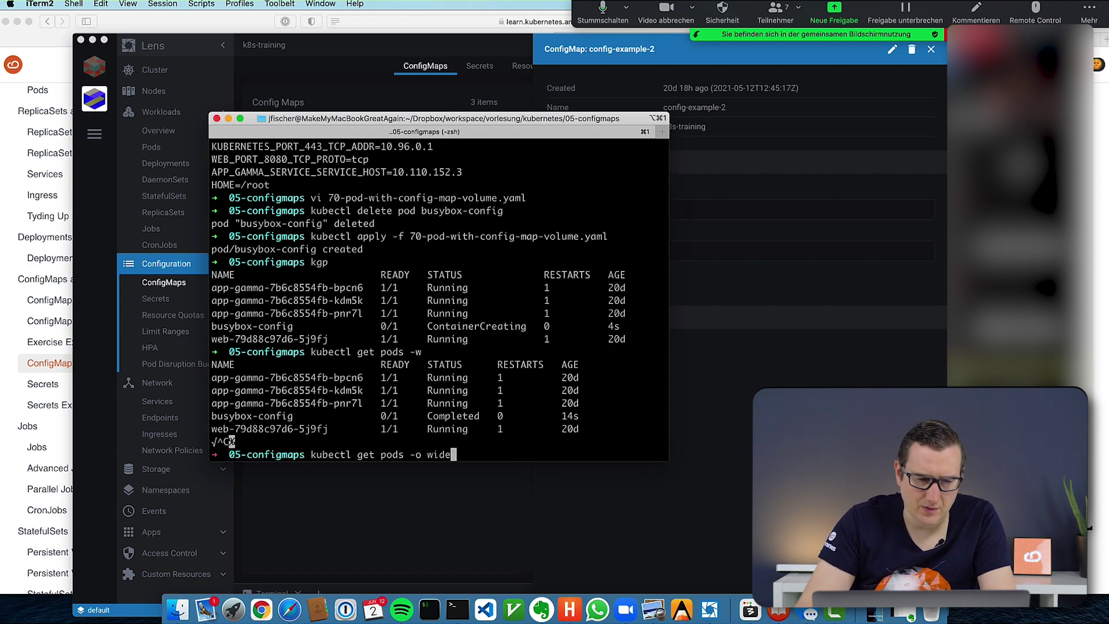
key(Up)
key(Up)
key(Up)
key(ctrl+c)
text(kubec)
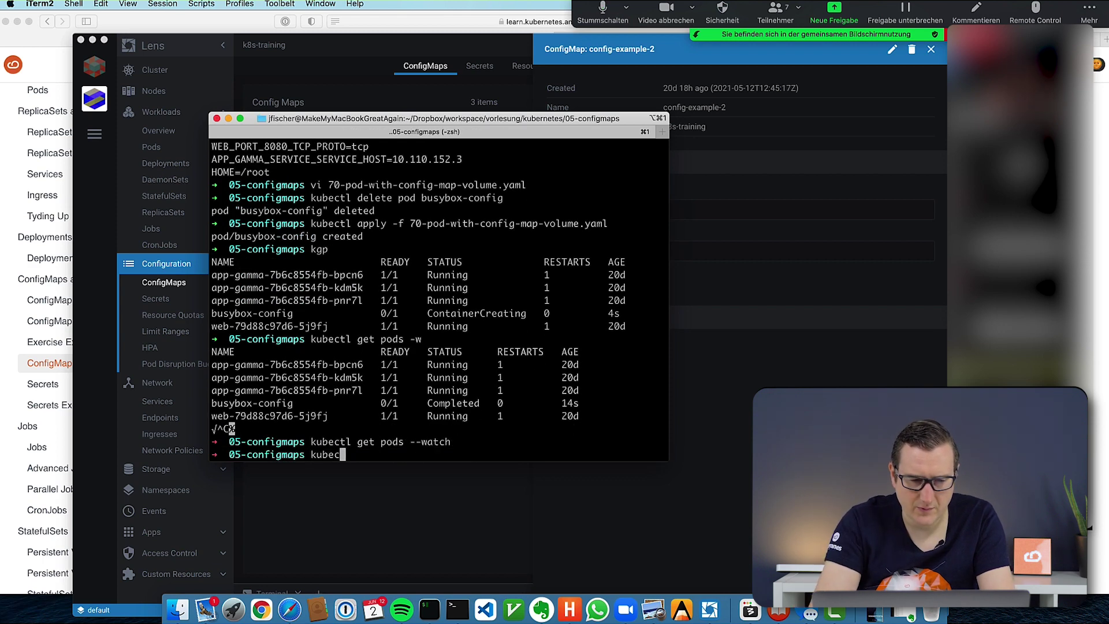
text(tl logs busybox-config)
key(Return)
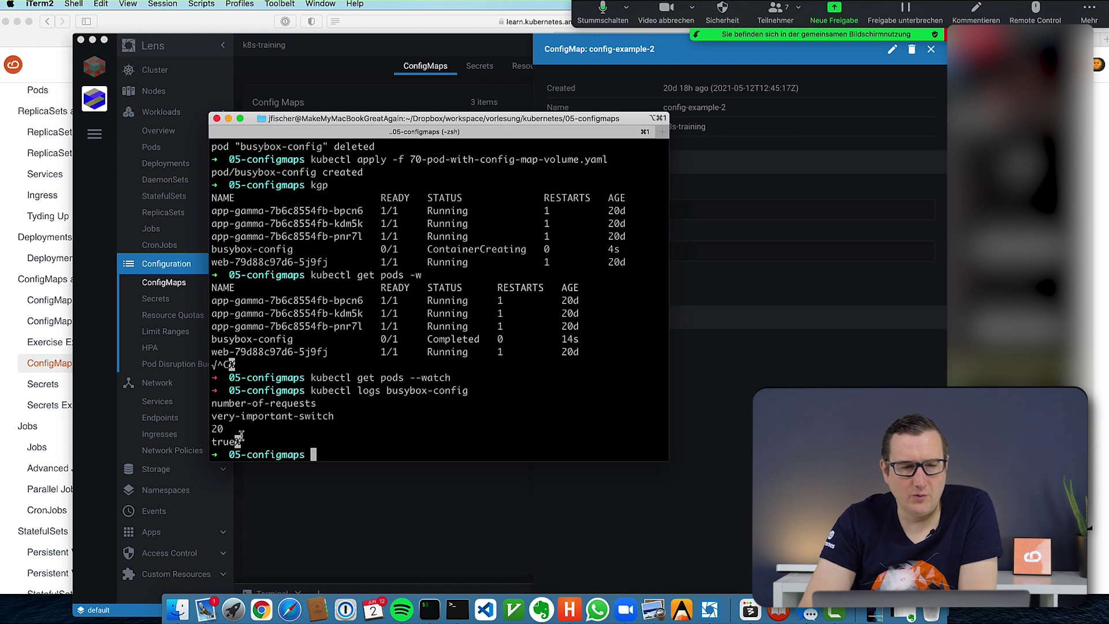
drag(253, 442, 209, 409)
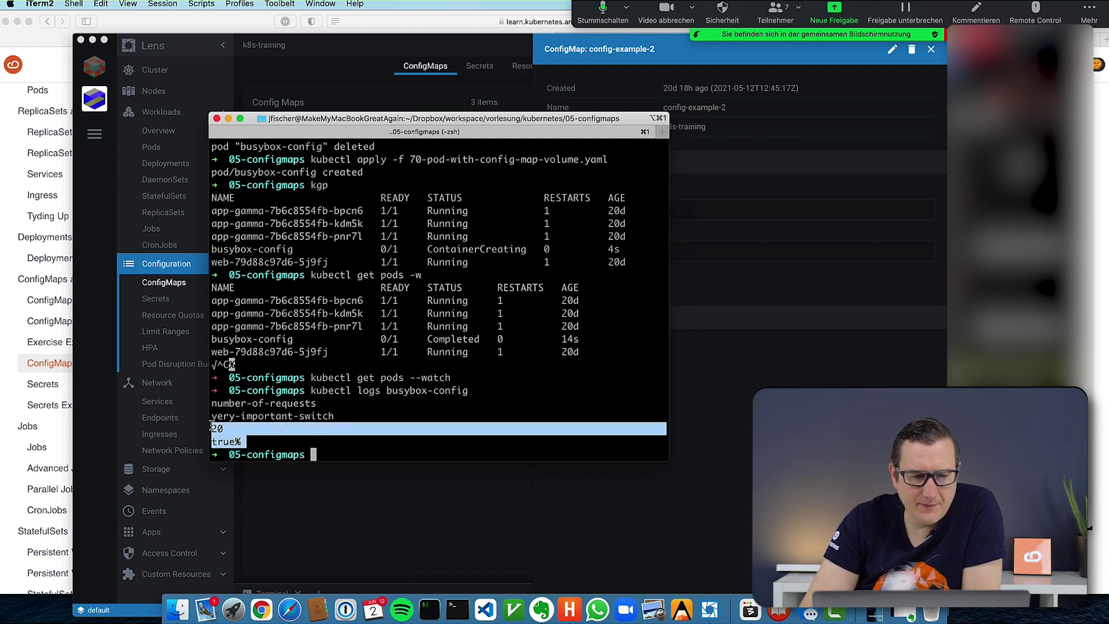
Open a new tab as its own window and run vi 70-pod-with-config-map-volume.yaml
key(super+t)
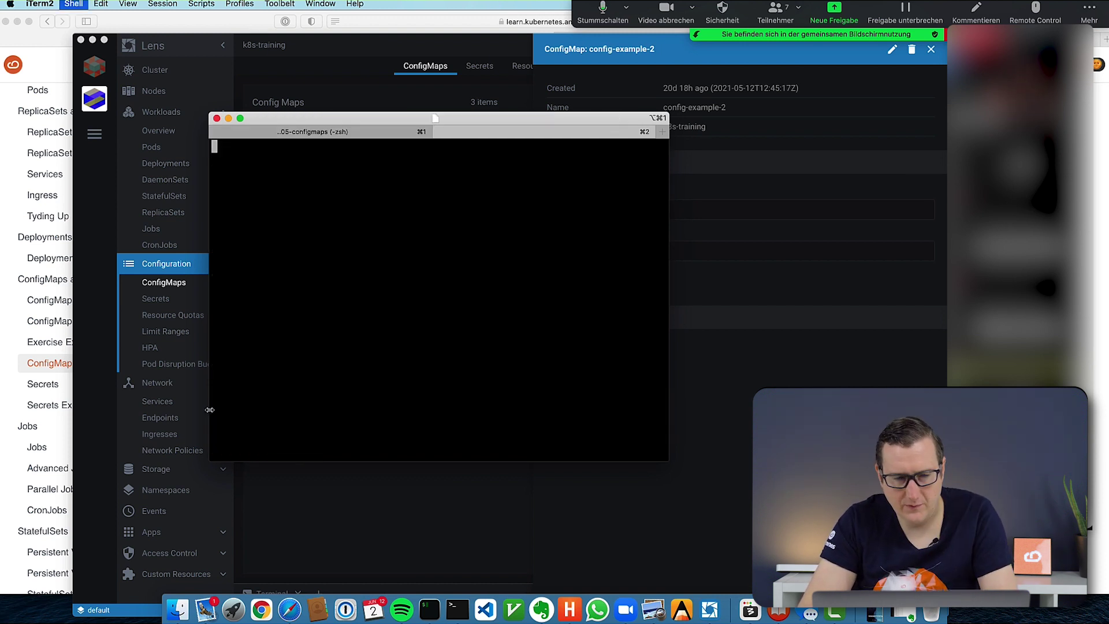
right_click(466, 132)
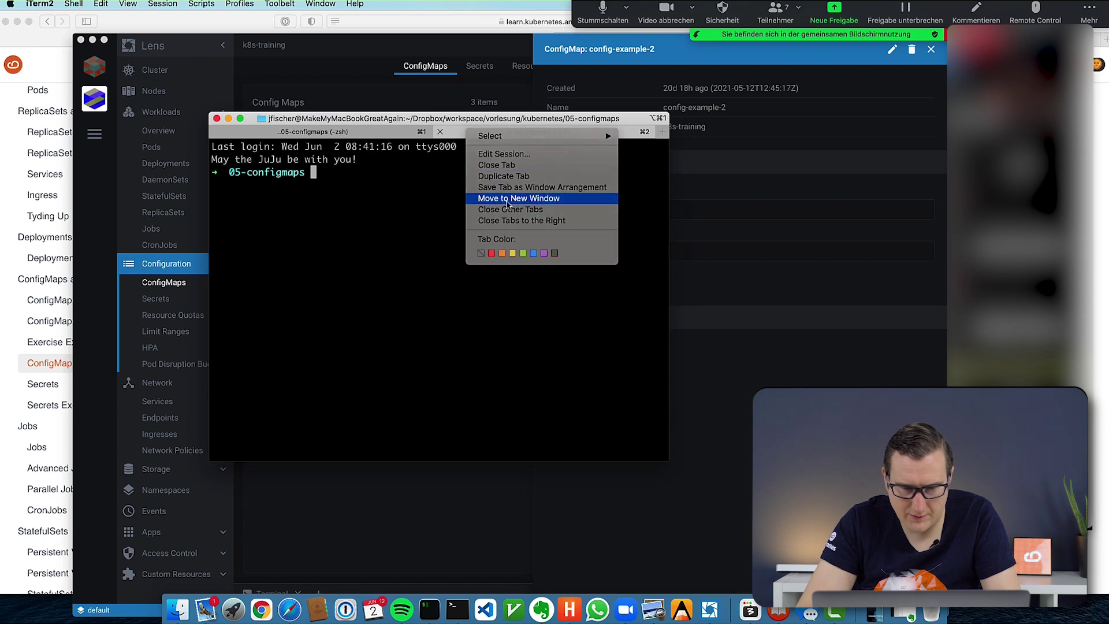
click(488, 198)
text(vi 70-pod-with-config-map-volume.yaml)
key(Return)
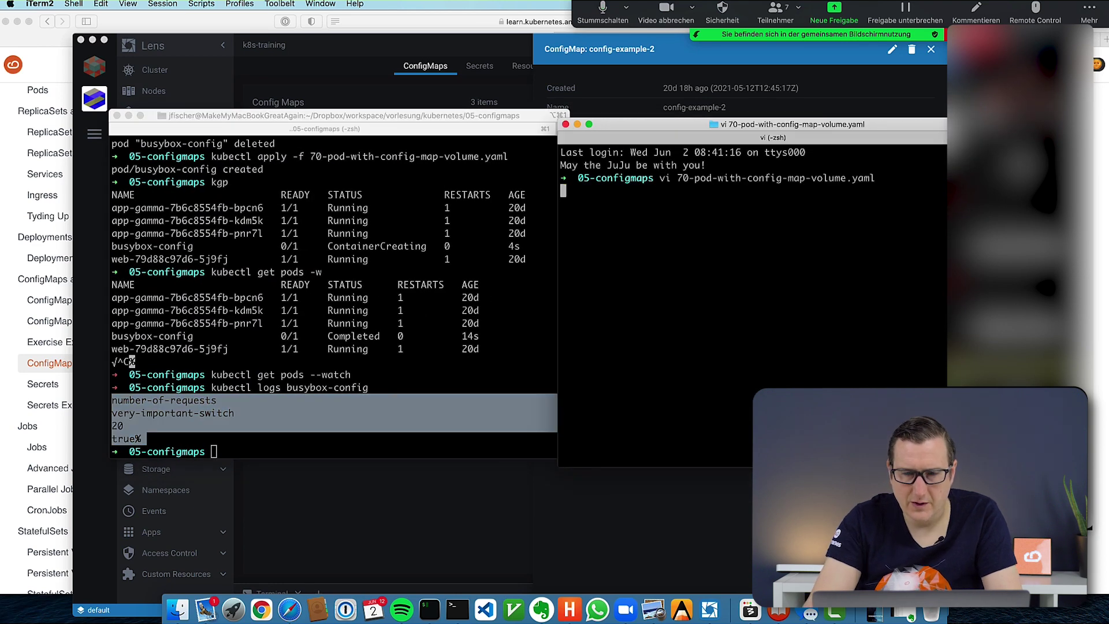
Compare the log's number-of-requests and very-important-switch lines with the cat /config/number-of-requests argument
key(Down)
key(Down)
key(Down)
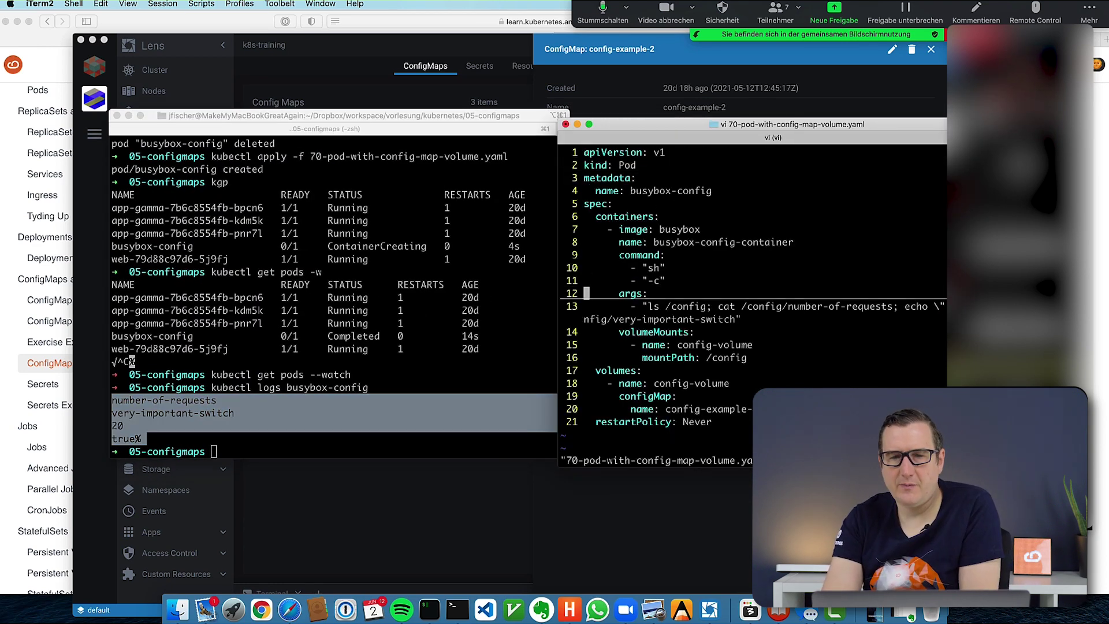
key(Down)
key(Down)
key(Right)
key(Right)
key(Right)
key(Right)
key(Right)
key(Right)
key(Right)
key(Right)
key(Right)
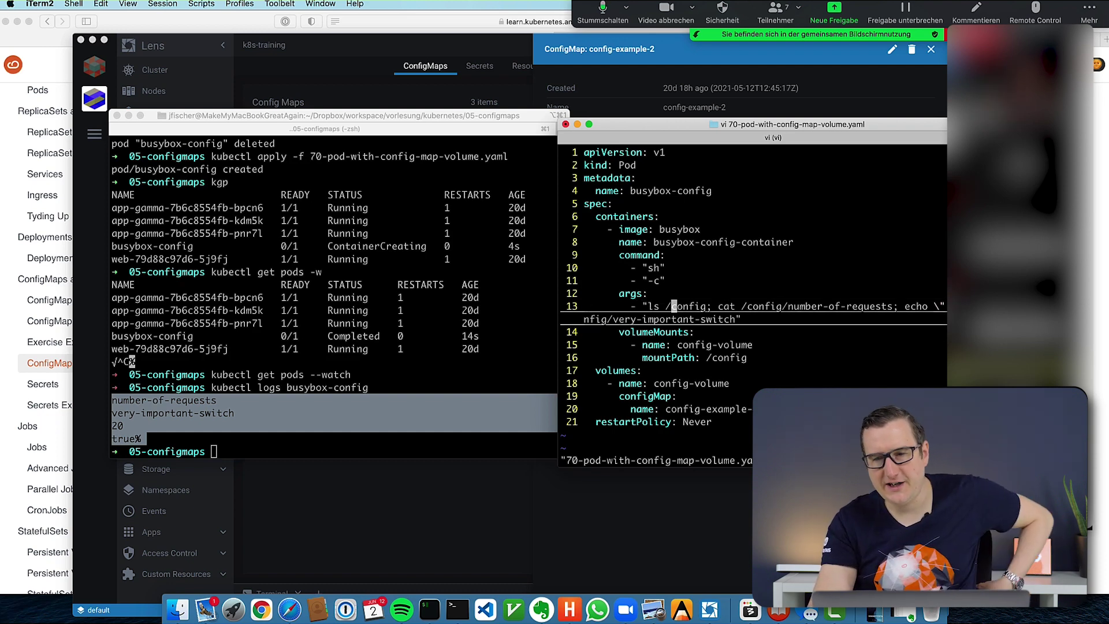
click(203, 395)
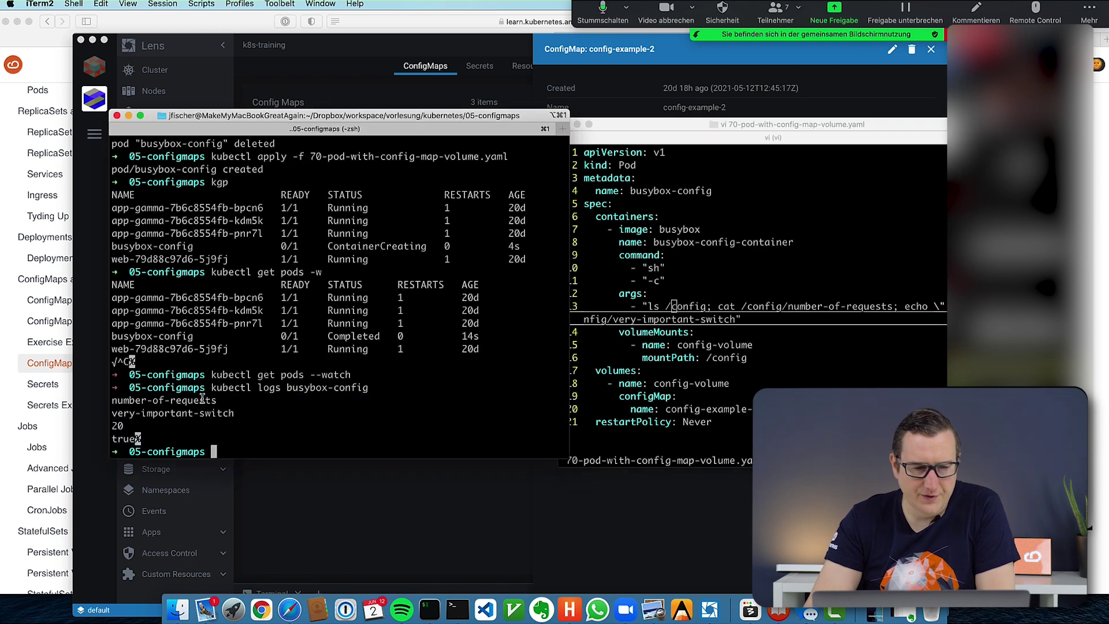
drag(235, 412, 110, 405)
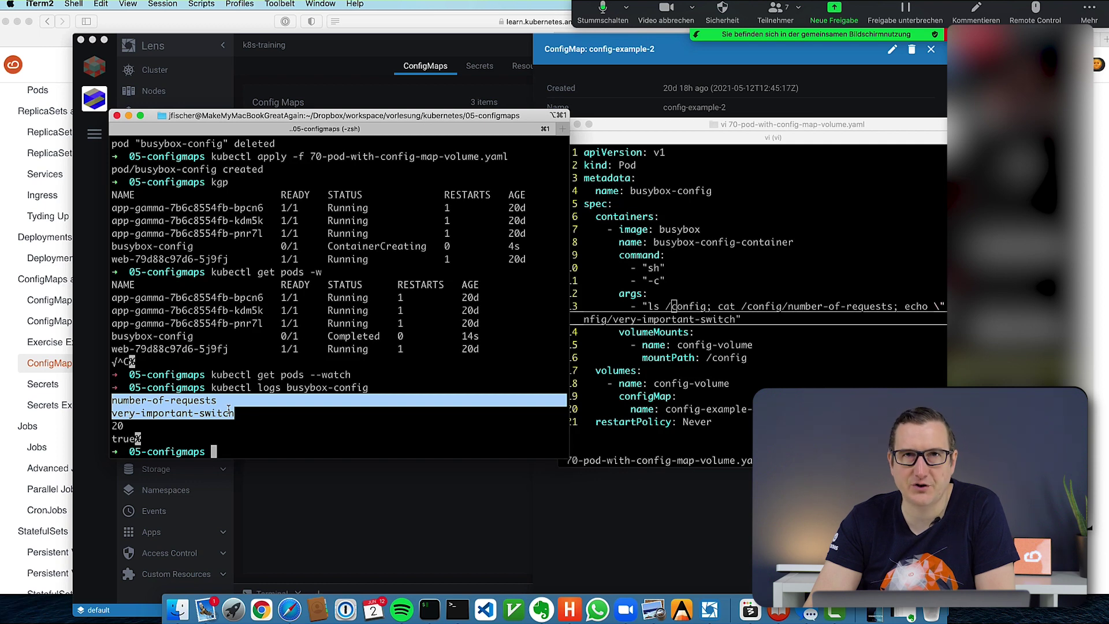
click(774, 278)
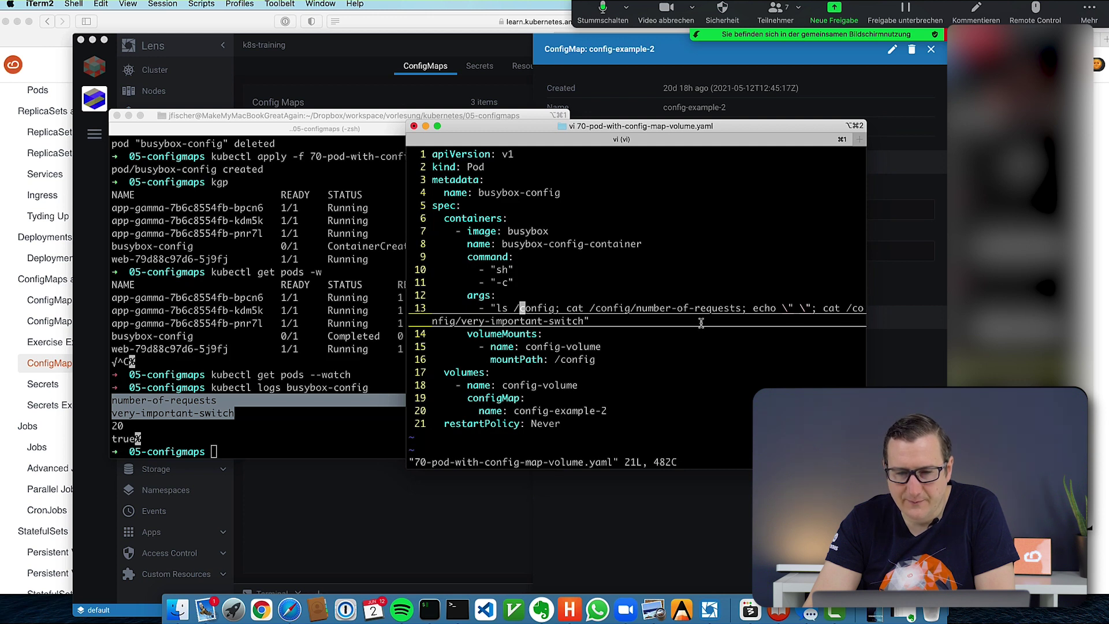
drag(567, 308, 741, 308)
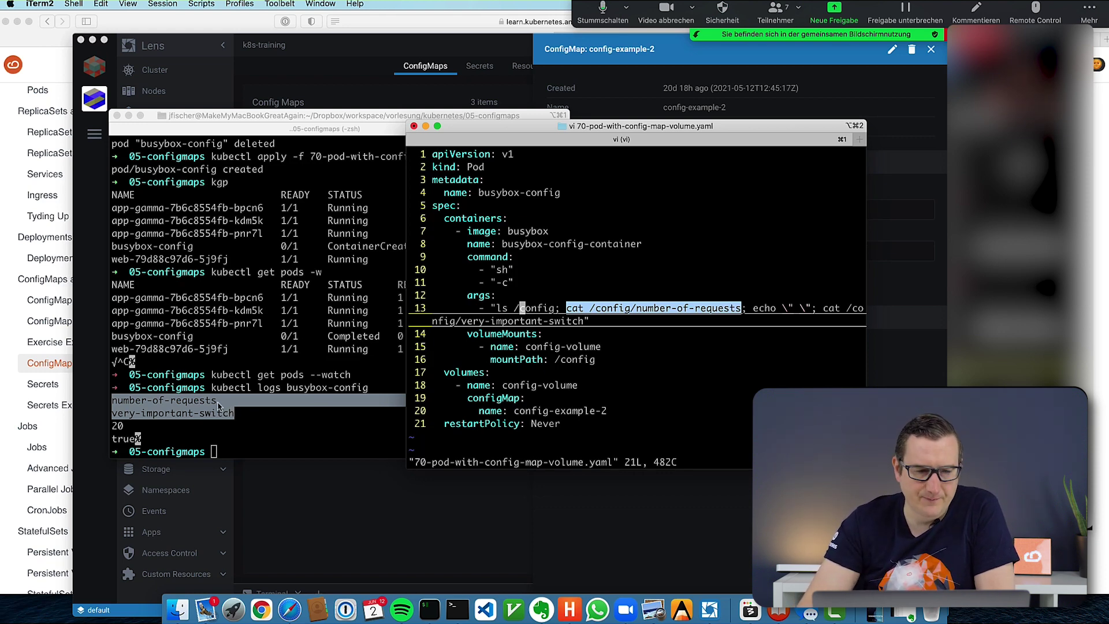
click(216, 403)
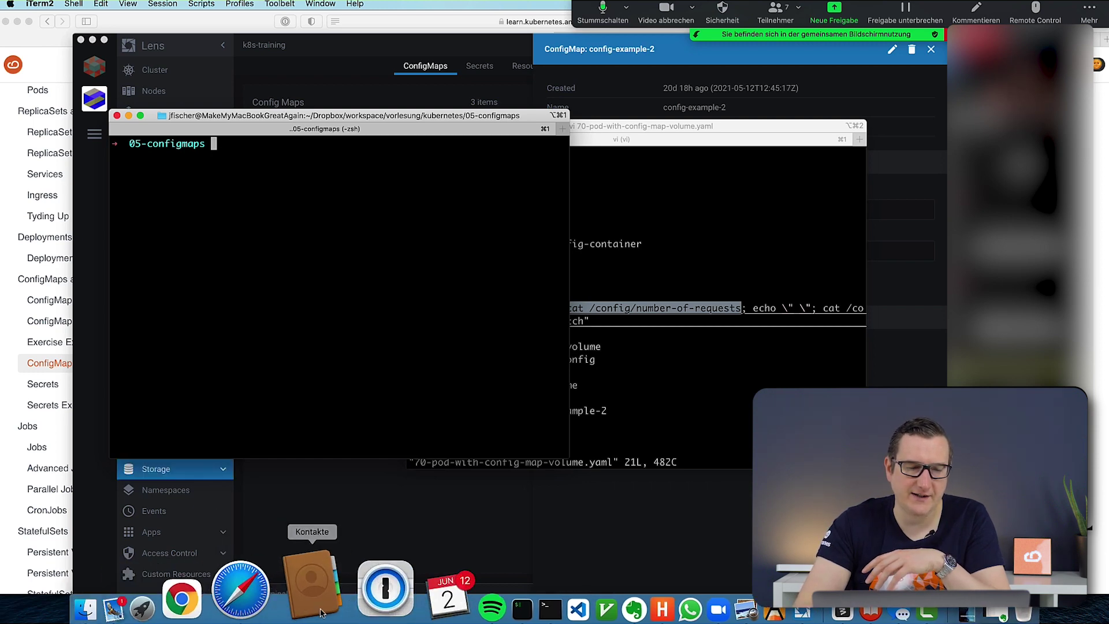
Open ConfigMaps and Secrets > ConfigMaps in Safari and select 20-config-file.conf in the create command
click(294, 586)
scroll(269, 237, up, 3)
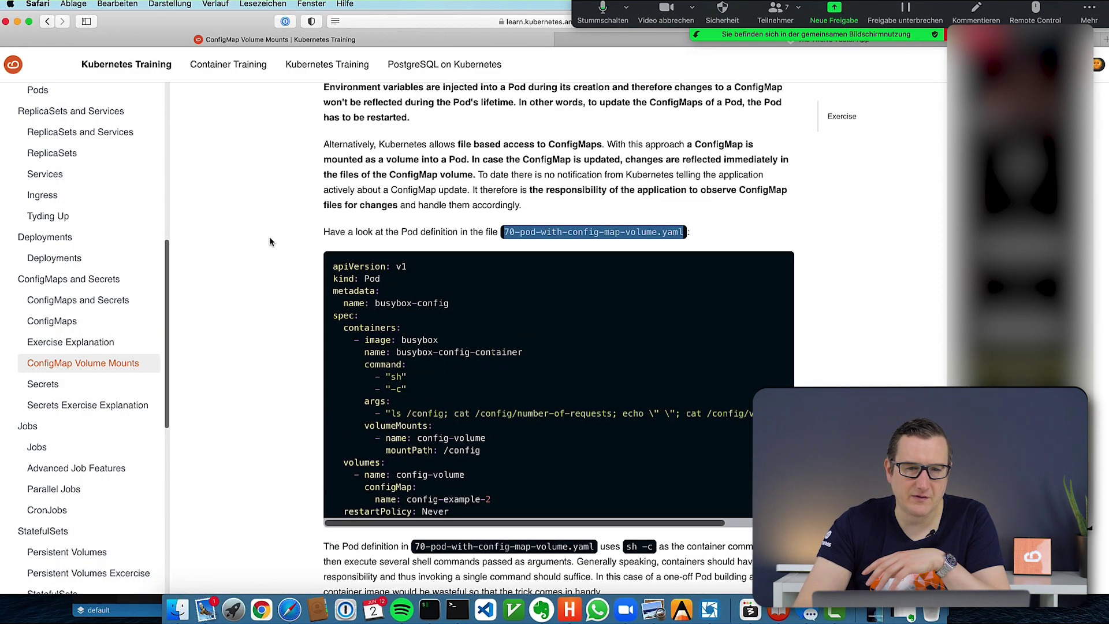
scroll(269, 237, up, 2)
click(86, 300)
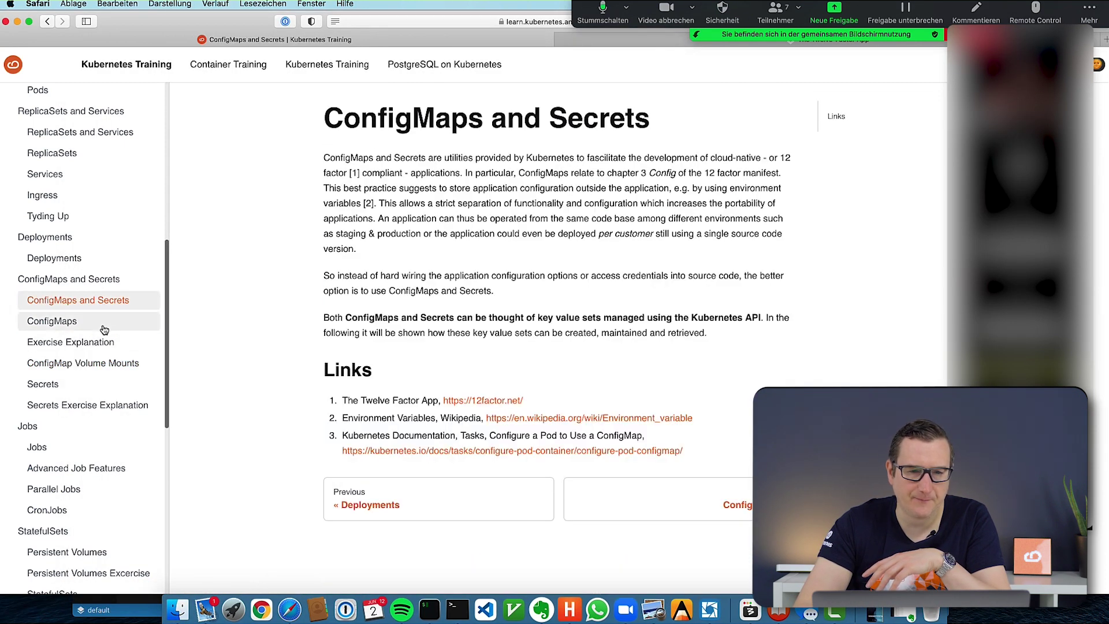
click(103, 324)
scroll(291, 307, down, 5)
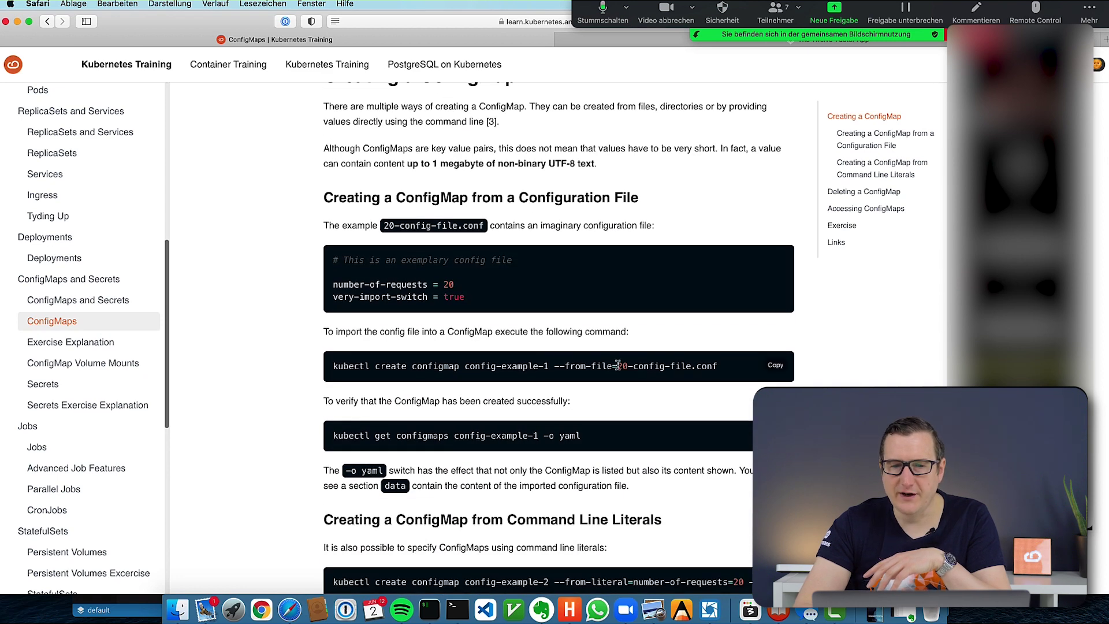
drag(732, 368, 631, 368)
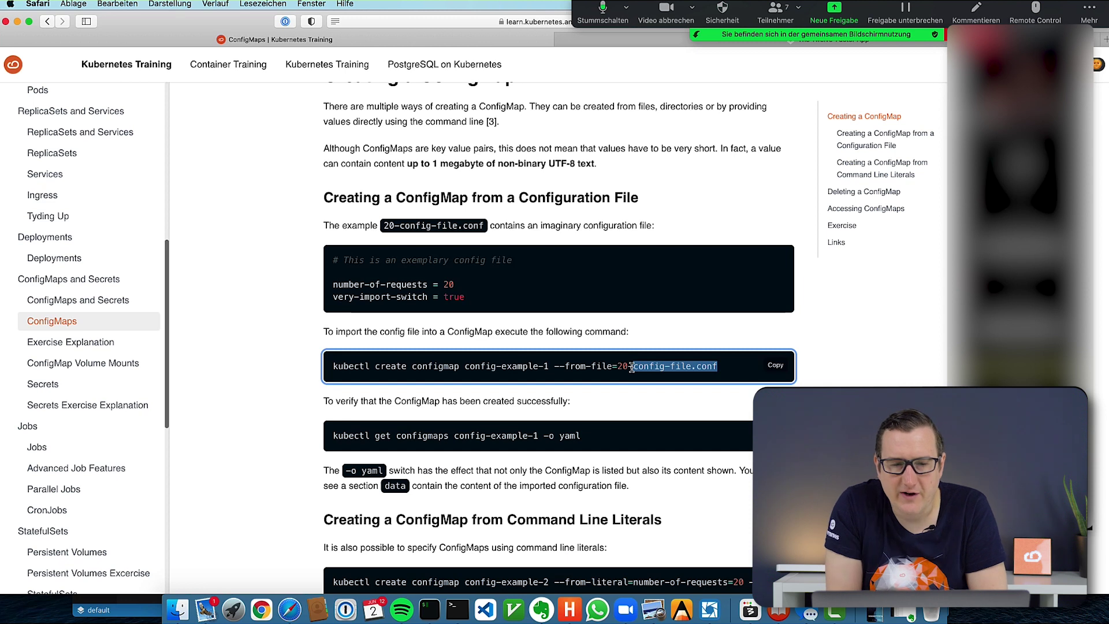
Scroll the ConfigMaps lesson past the Exercise output to its Links list with the Twelve Factor App reference
drag(559, 367, 745, 367)
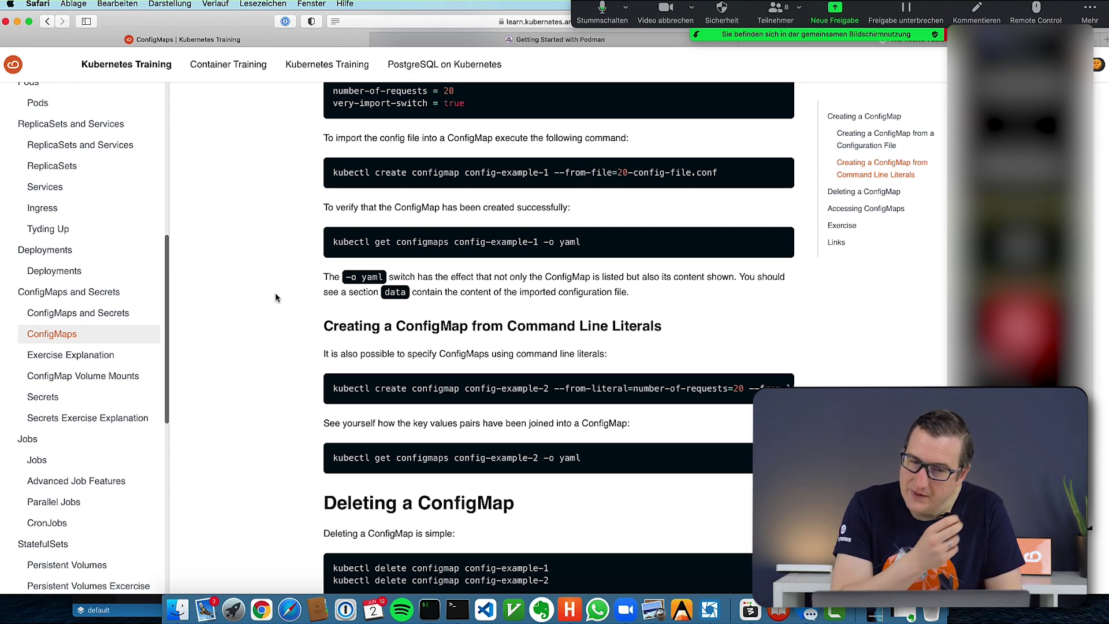
mouse_move(456, 242)
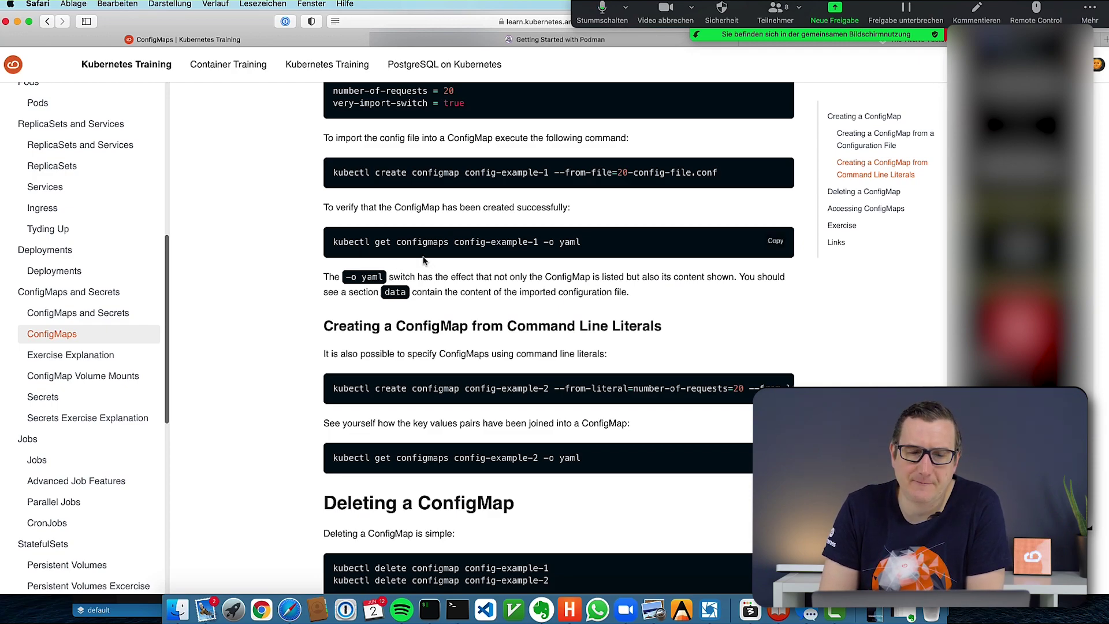
scroll(421, 260, down, 15)
scroll(403, 258, down, 5)
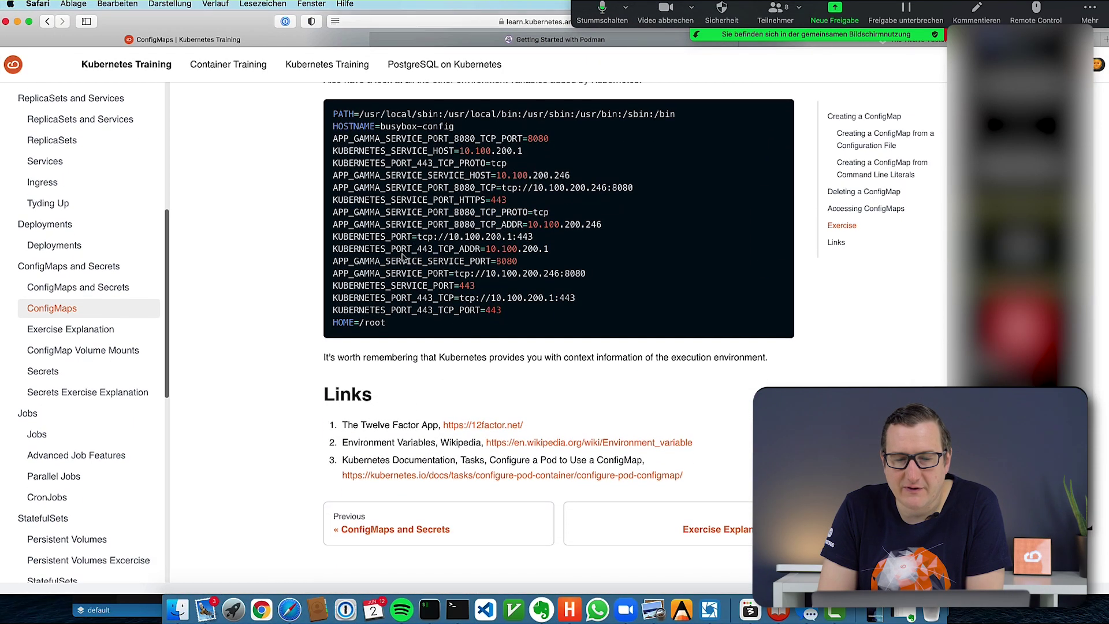
scroll(403, 257, up, 1)
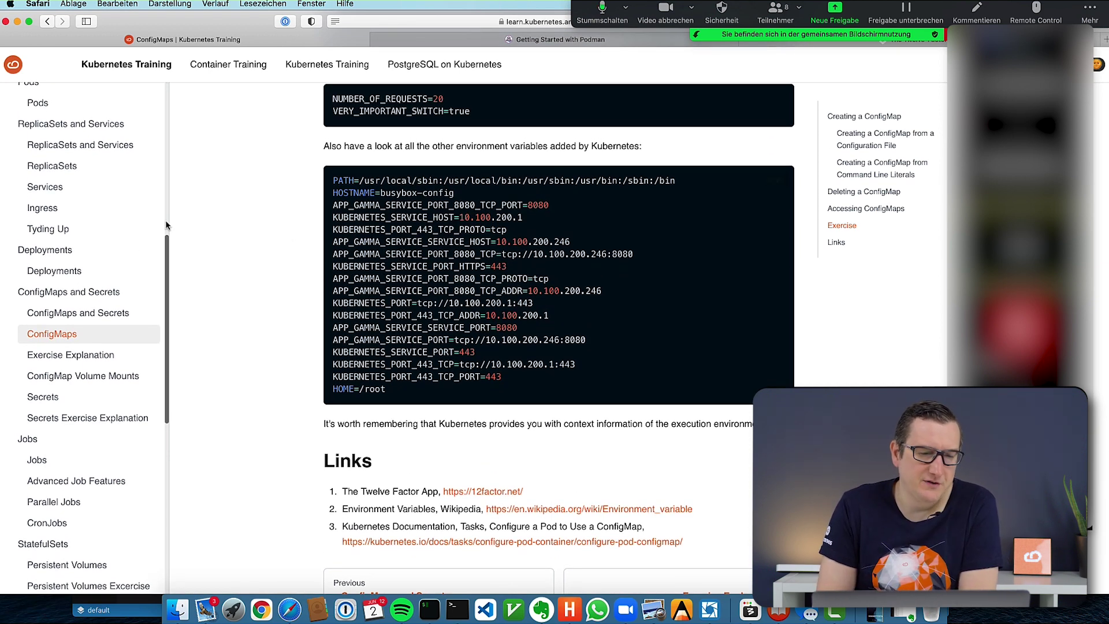
scroll(118, 440, down, 4)
scroll(87, 404, down, 1)
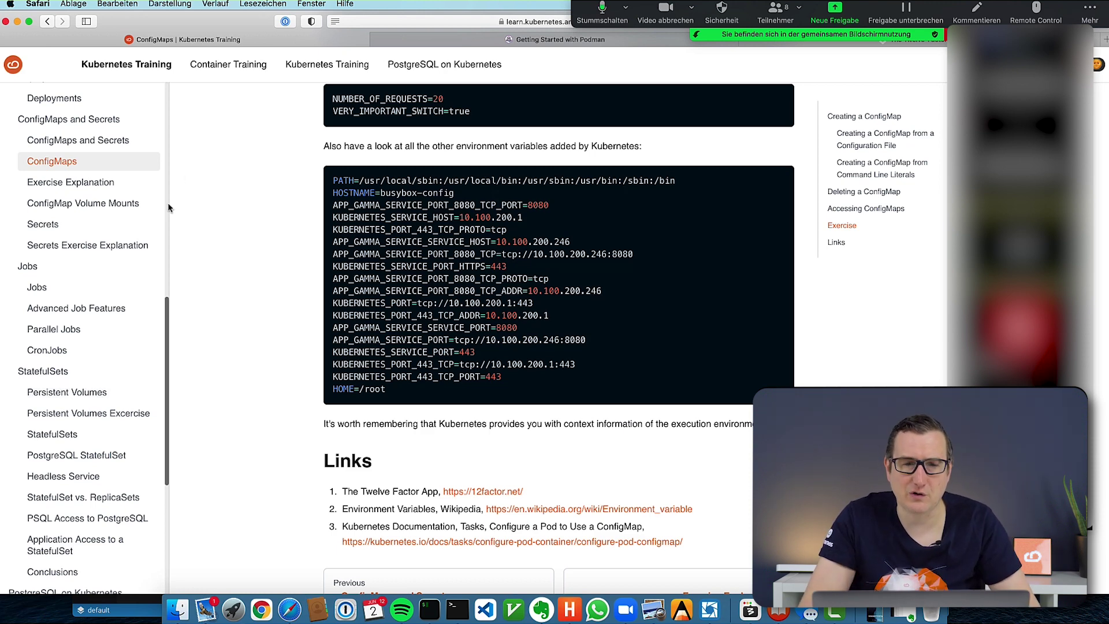
On the 12factor.net tab, read the III. Config chapter down to the end of its text
click(491, 44)
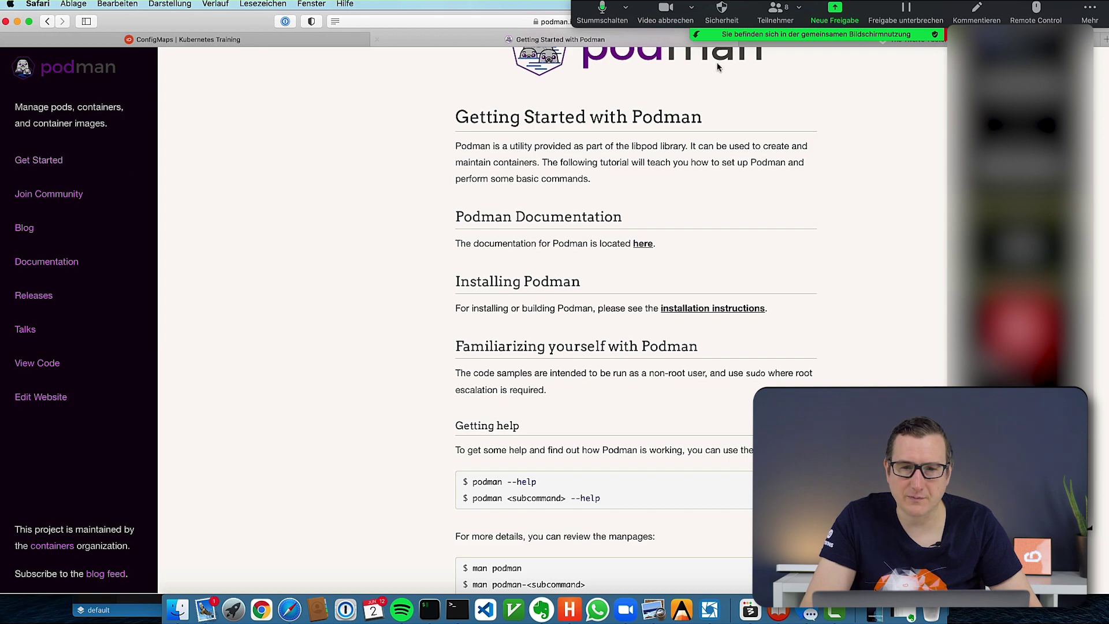
click(745, 40)
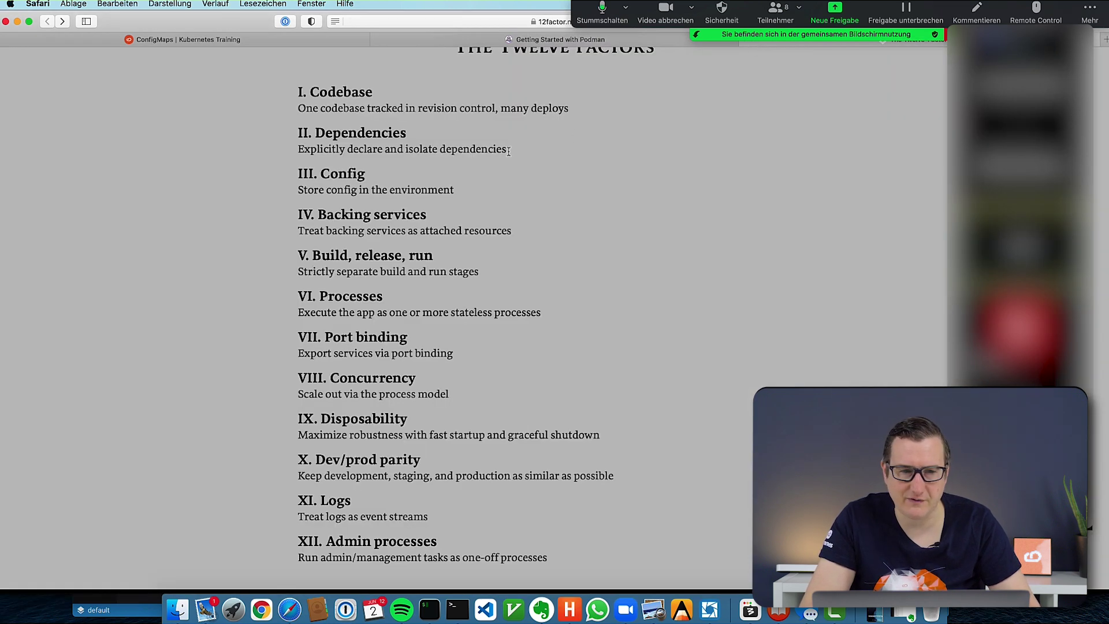
scroll(365, 121, down, 3)
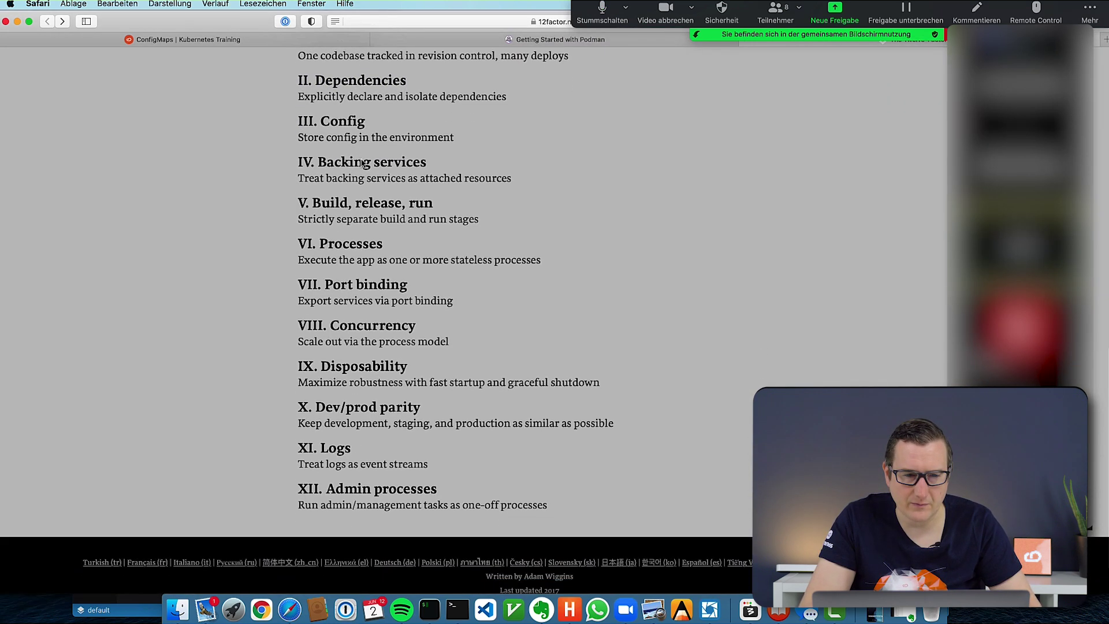
click(365, 116)
key(super+f)
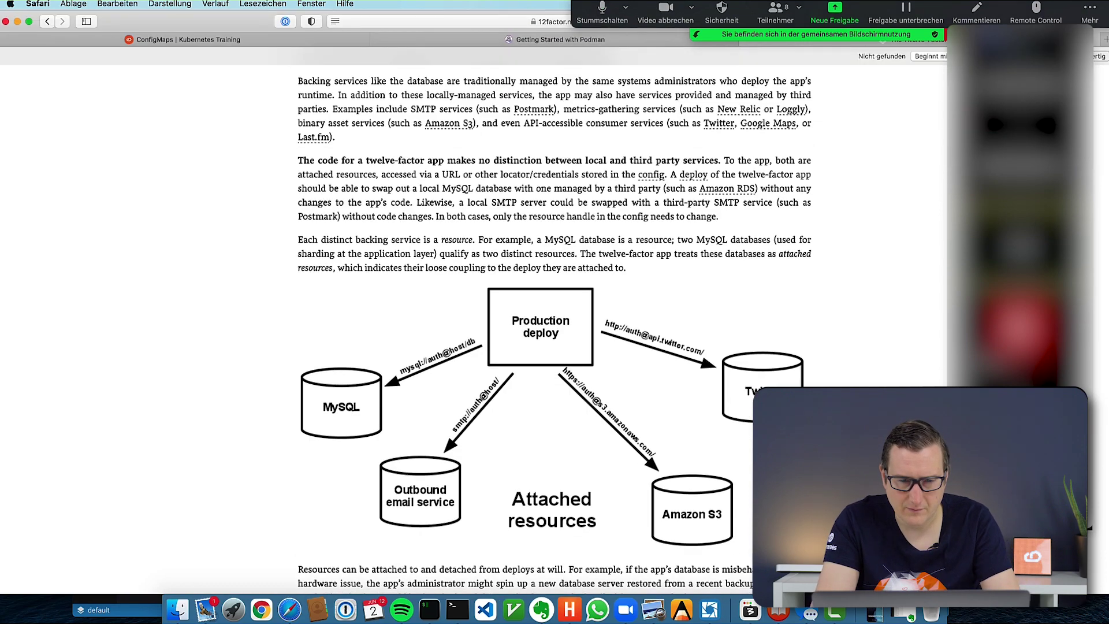
scroll(367, 199, up, 5)
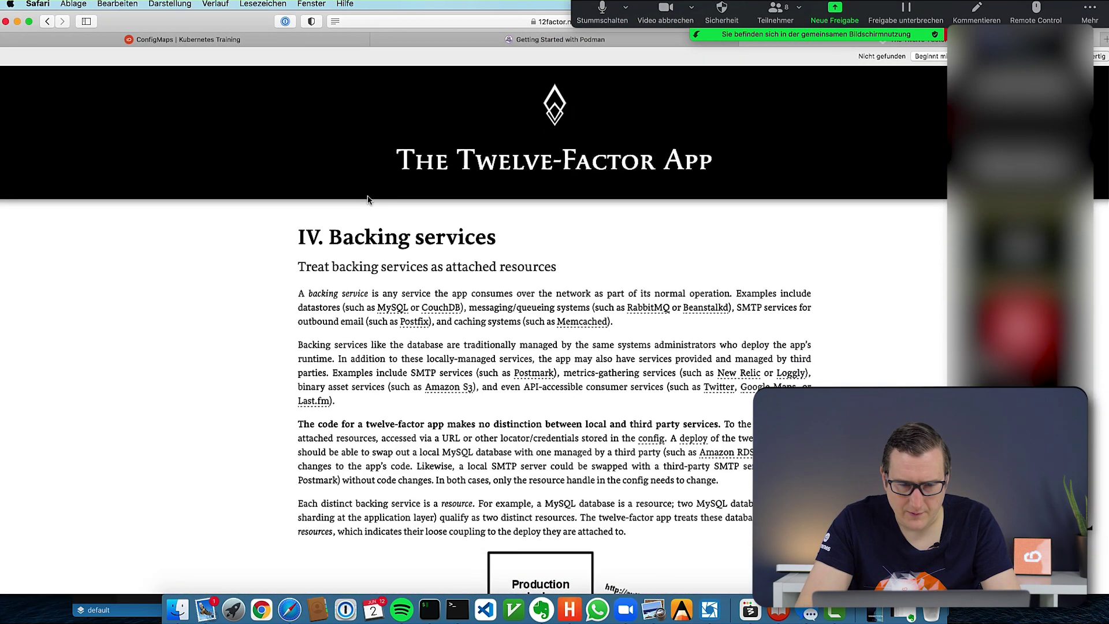
key(super+bracketleft)
scroll(288, 229, up, 3)
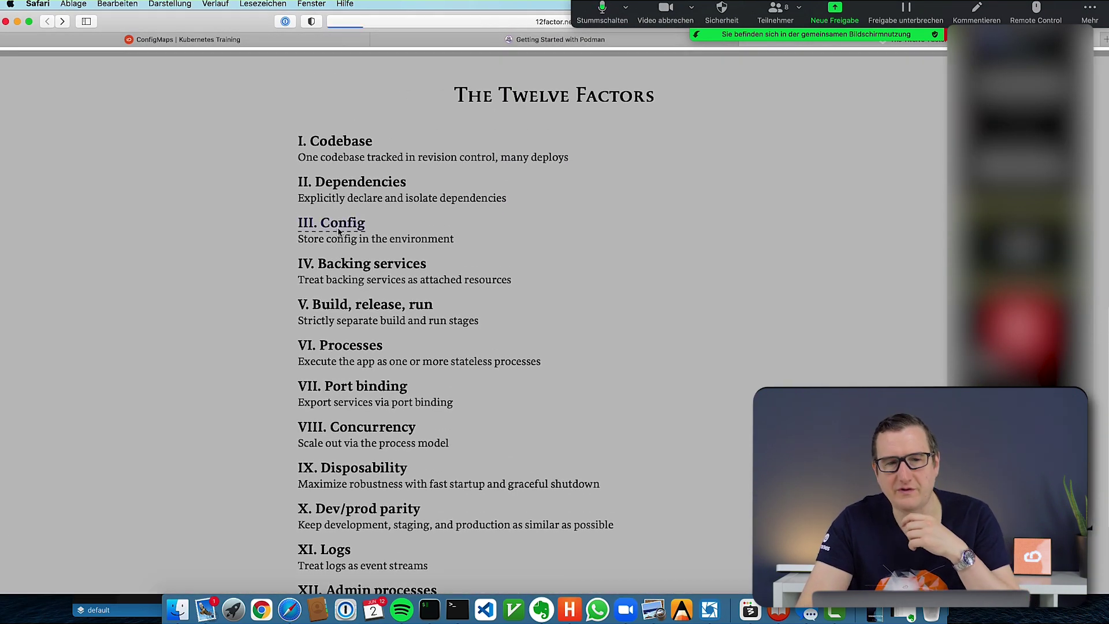
scroll(339, 231, down, 5)
scroll(339, 231, down, 5)
scroll(339, 231, down, 5)
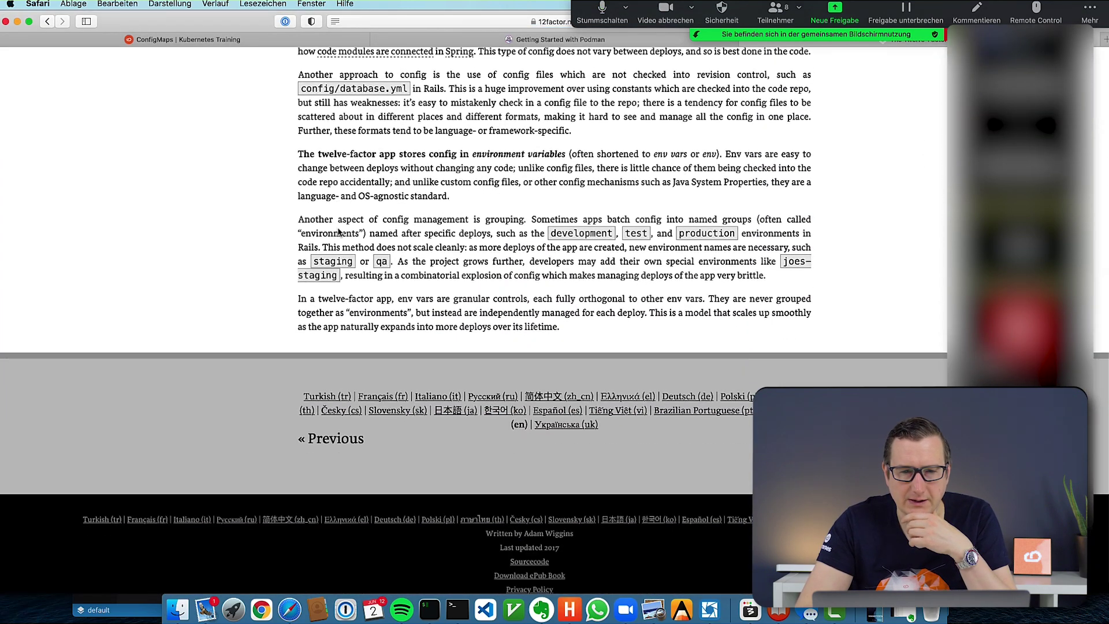
drag(395, 283, 526, 285)
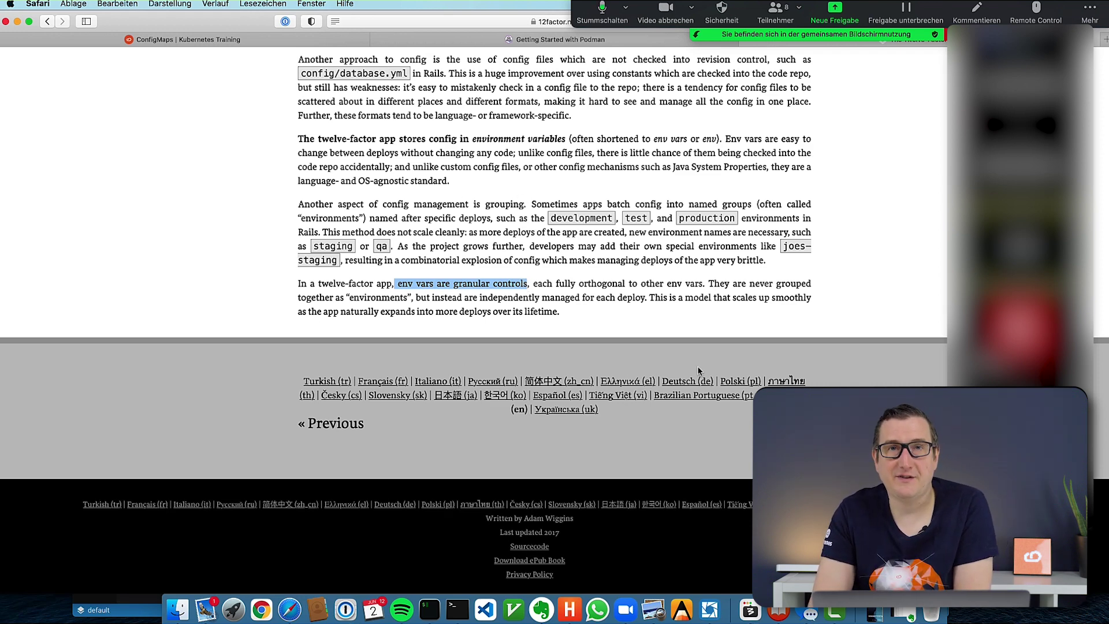
double_click(402, 284)
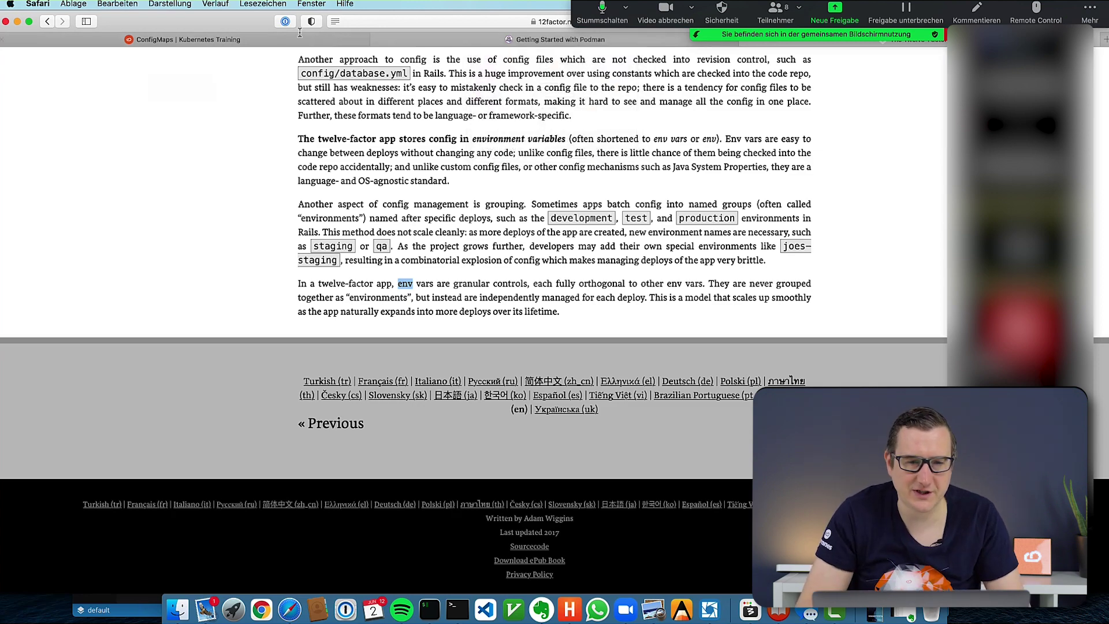
scroll(296, 193, up, 1)
Return to the ConfigMaps lesson and scroll to the Accessing ConfigMaps Pod example
scroll(295, 192, up, 6)
key(super+1)
scroll(261, 233, up, 5)
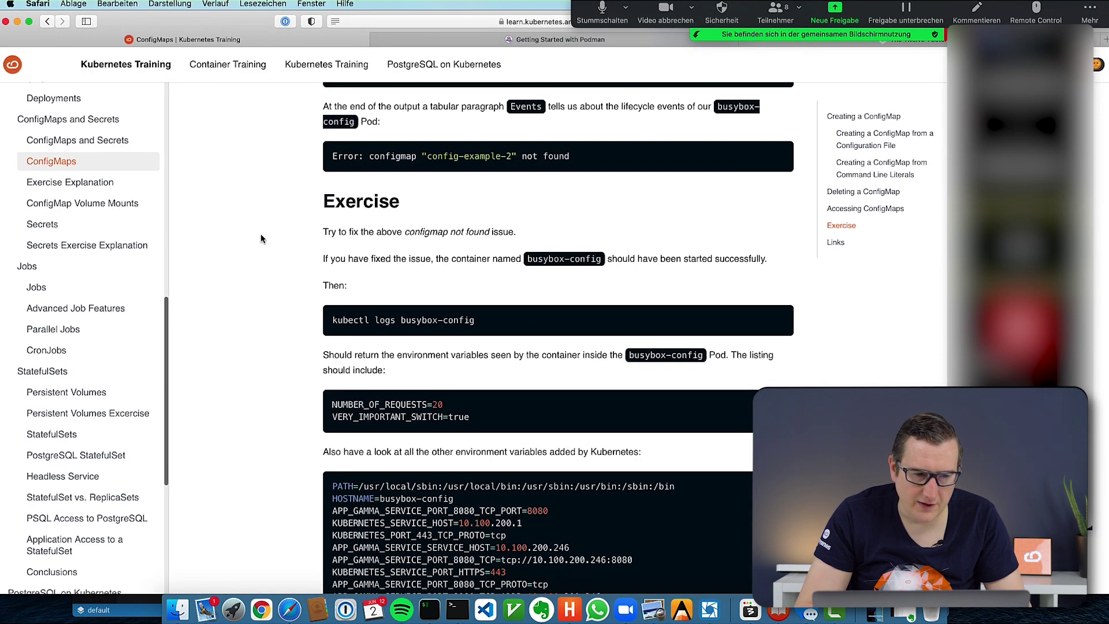
scroll(261, 233, up, 5)
scroll(261, 234, up, 5)
scroll(261, 234, down, 3)
Highlight the Pod's containers section and the config-example-2 ConfigMap name in the YAML
drag(364, 319, 530, 474)
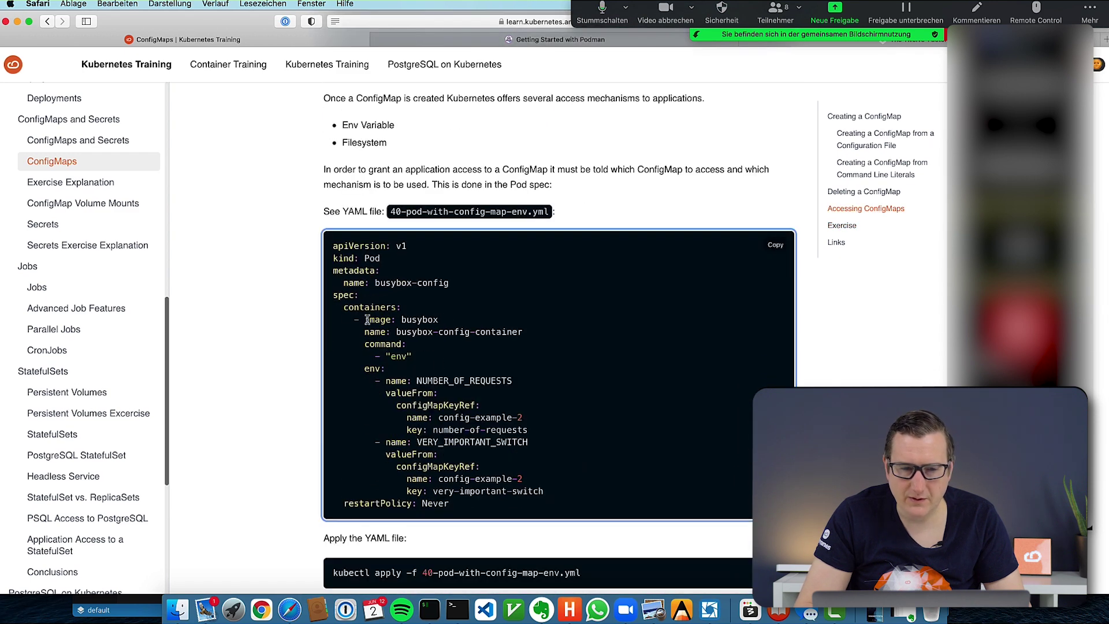
click(371, 256)
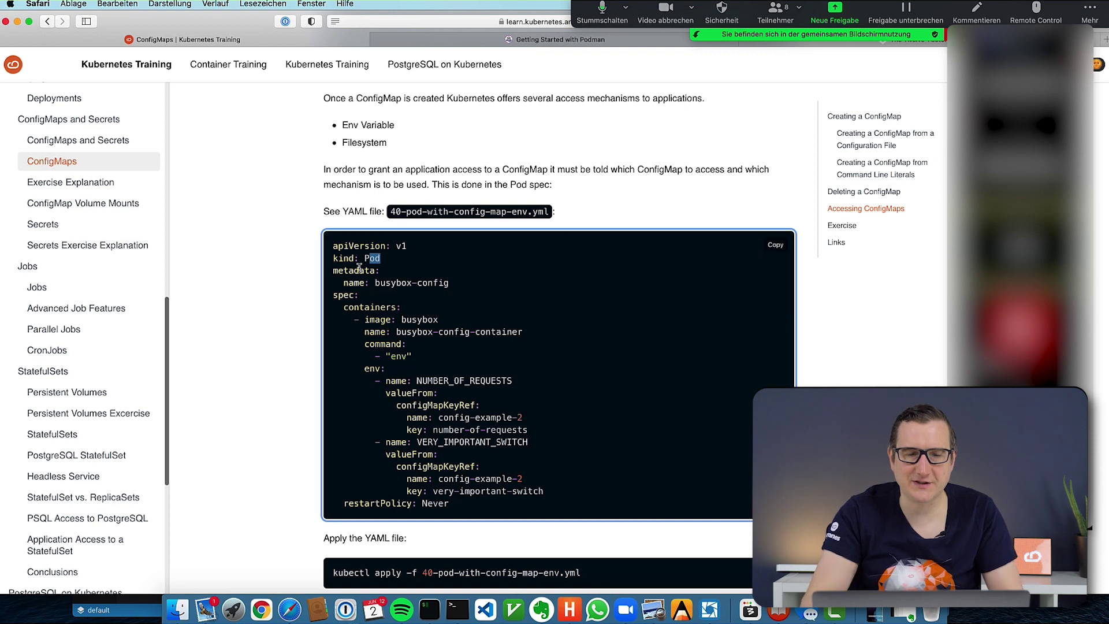
drag(345, 309, 516, 495)
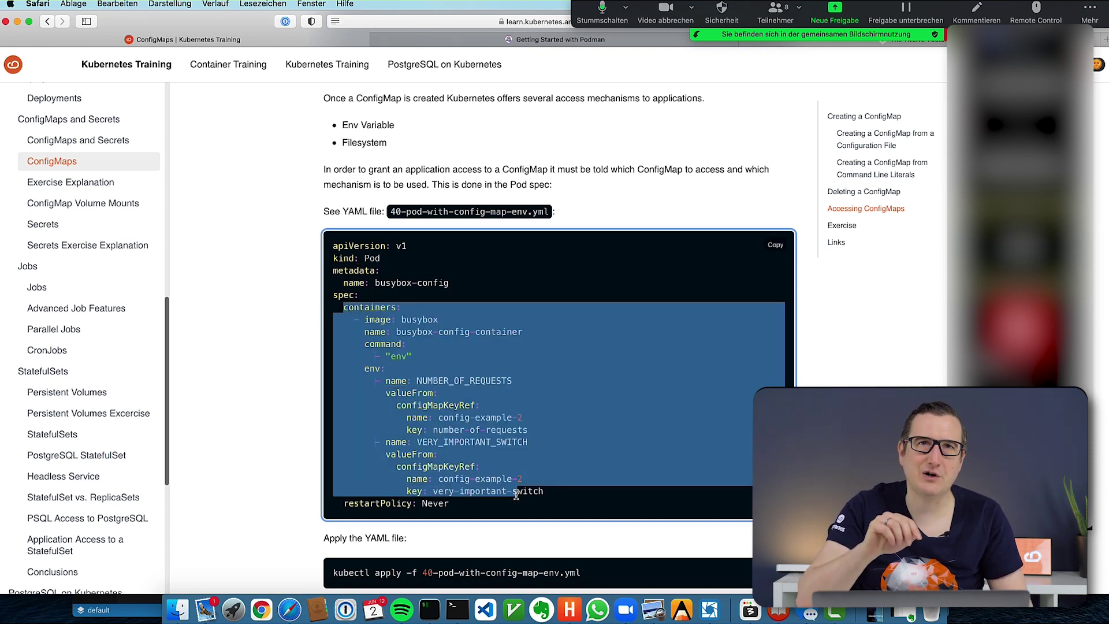
scroll(491, 416, down, 3)
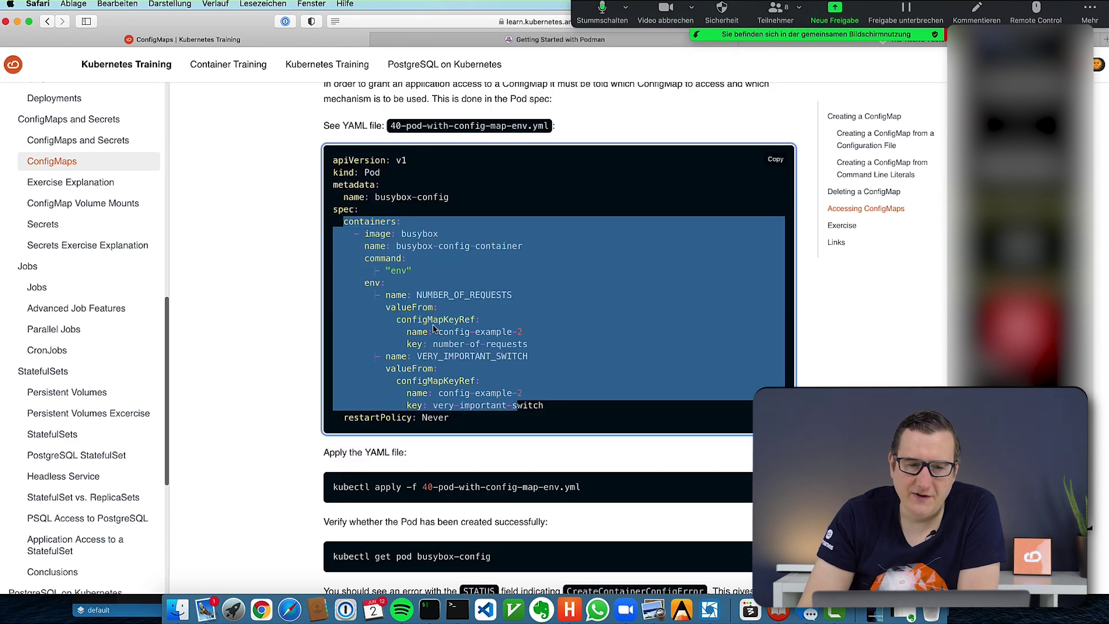
click(464, 341)
drag(435, 332, 547, 334)
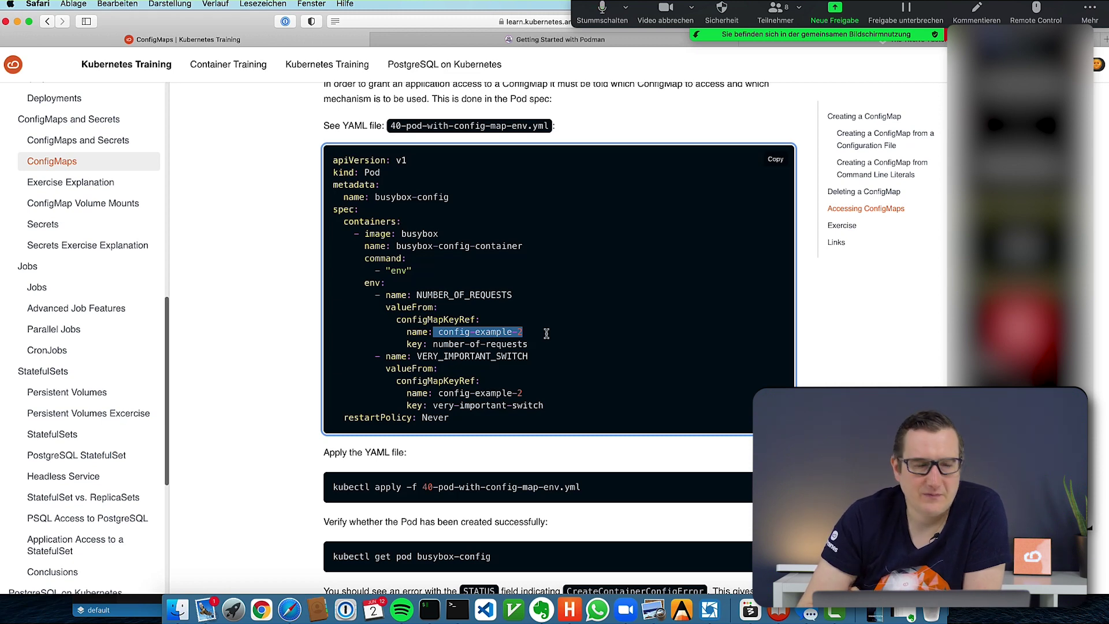
scroll(118, 363, up, 1)
scroll(118, 363, down, 3)
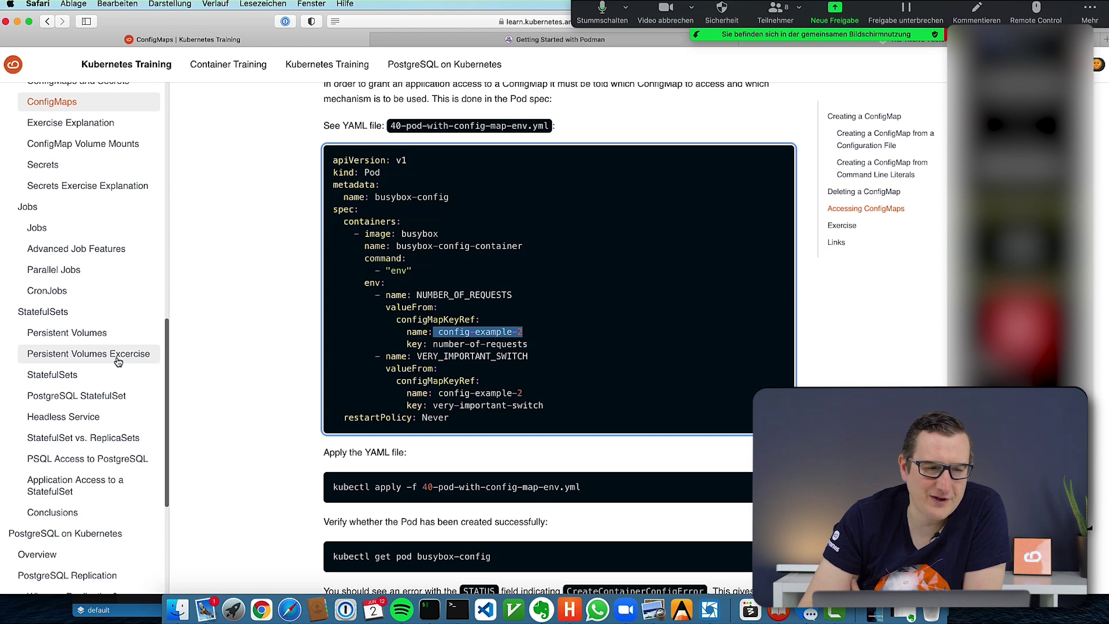
scroll(118, 362, up, 3)
scroll(118, 361, up, 2)
Open the Deployments lesson and scroll through it from the 20-deployment-blue.yaml example onward
click(85, 170)
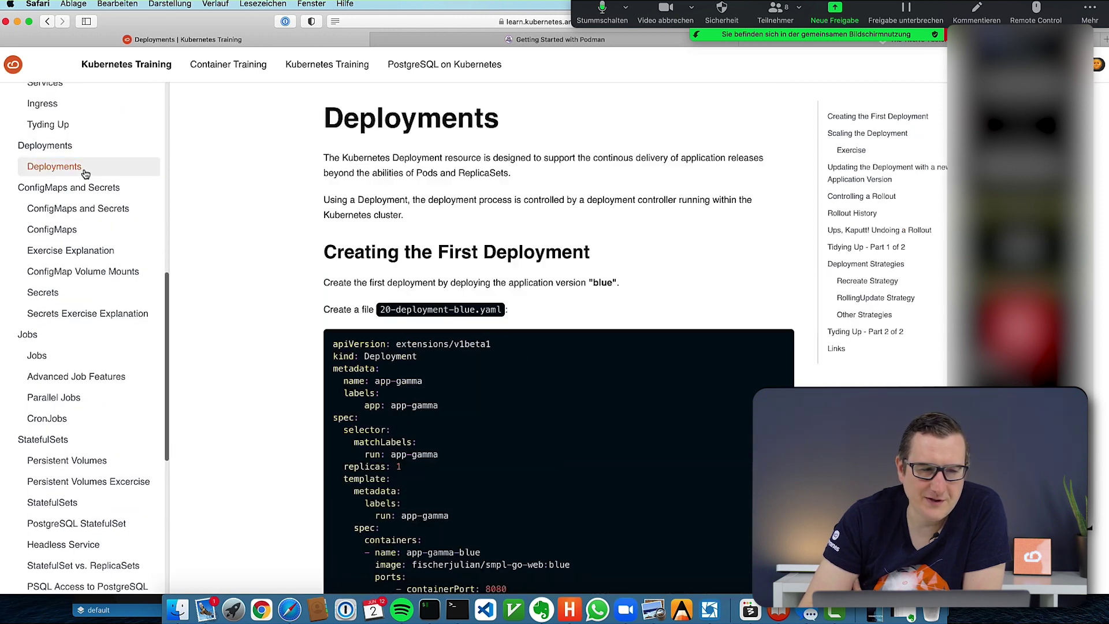
scroll(380, 337, down, 5)
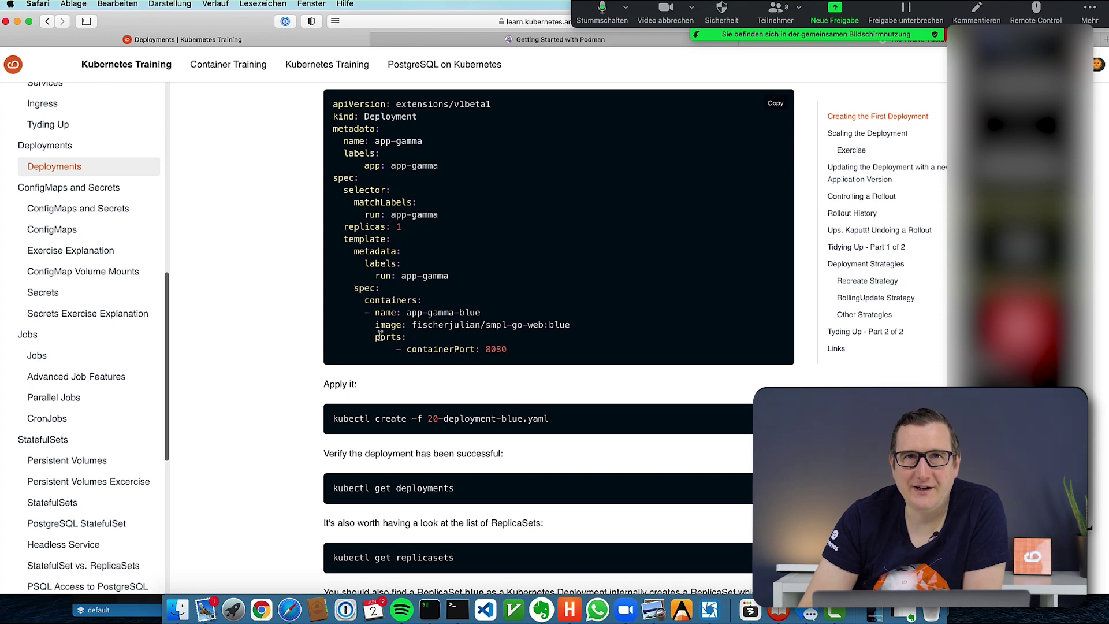
scroll(380, 337, down, 1)
scroll(381, 340, down, 1)
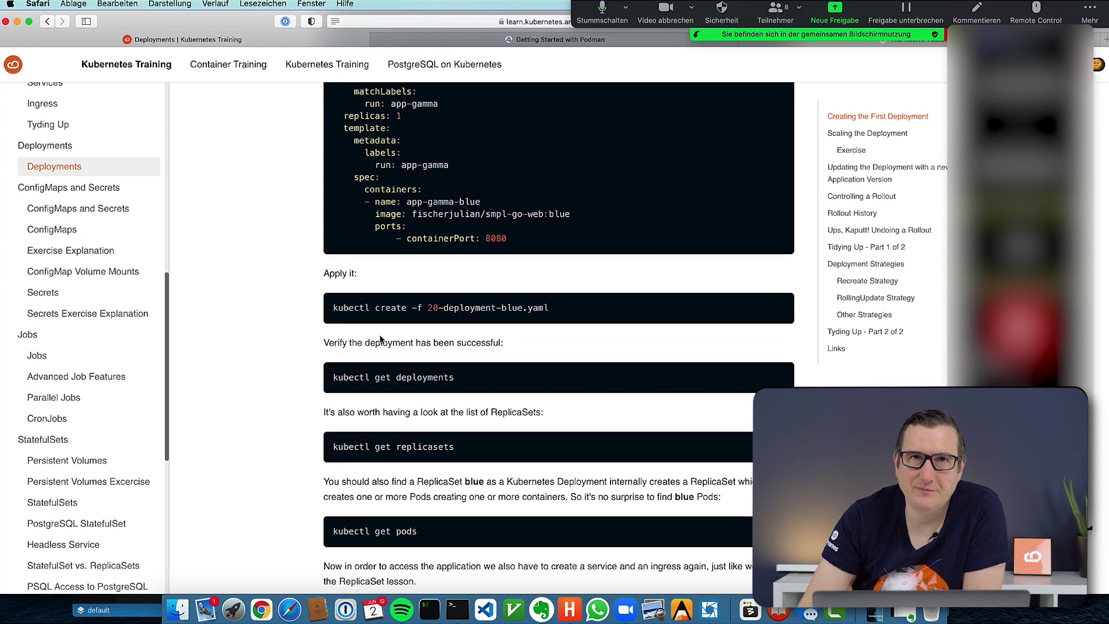
scroll(380, 339, down, 1)
scroll(413, 140, up, 1)
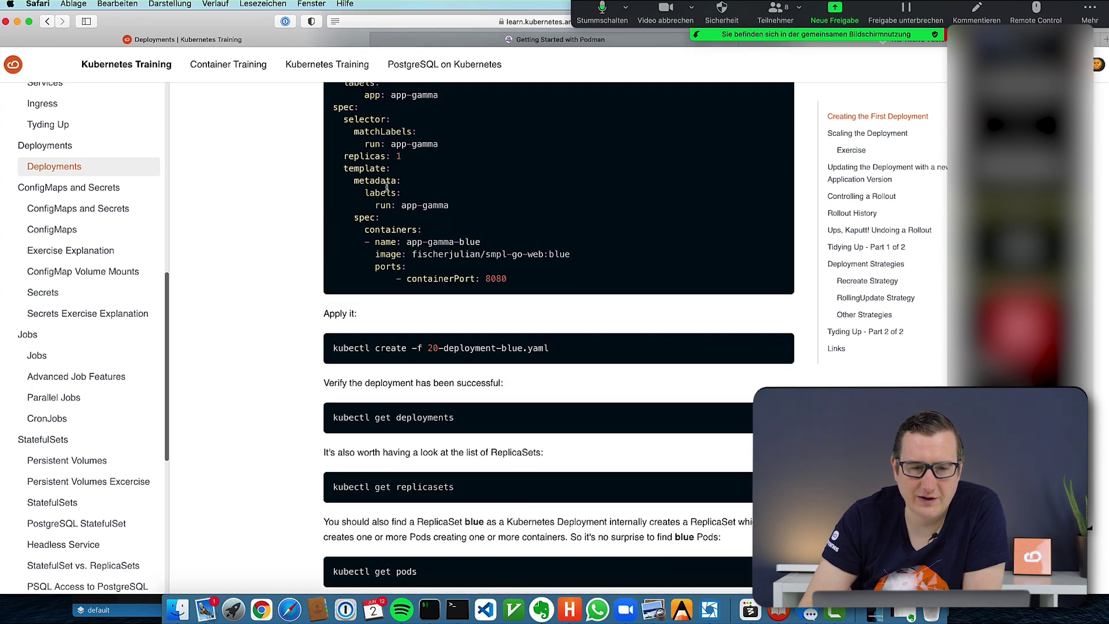
scroll(399, 167, up, 1)
scroll(387, 187, down, 1)
scroll(387, 186, down, 2)
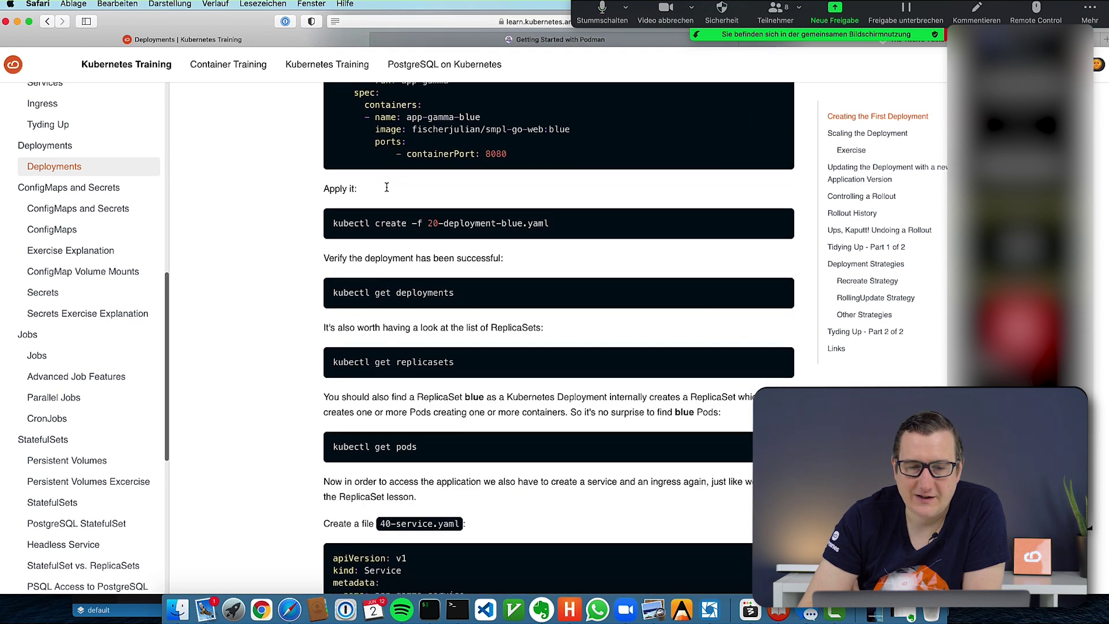
scroll(387, 186, down, 3)
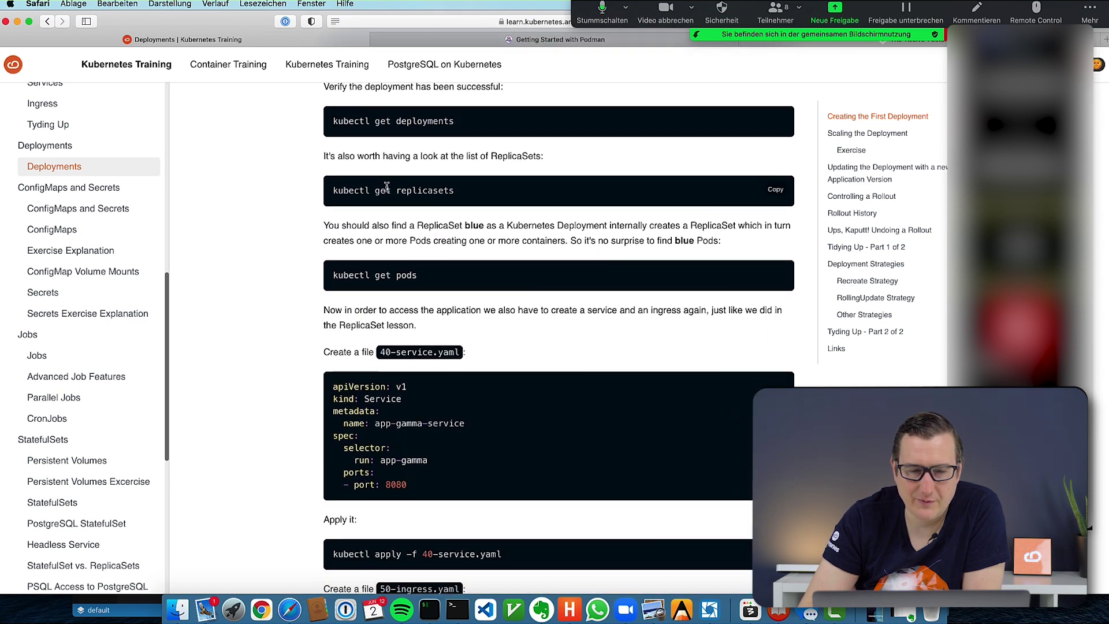
scroll(387, 186, down, 1)
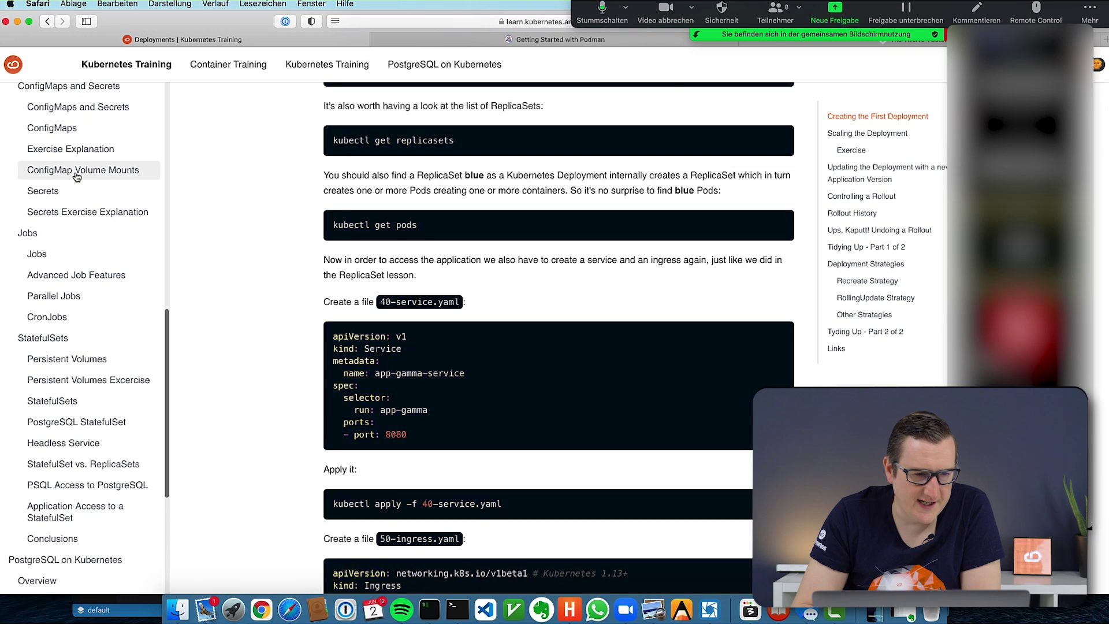
scroll(516, 290, down, 5)
Scroll down to the ConfigMap volume exercise and highlight the 20-config-file.conf key name
scroll(515, 290, down, 1)
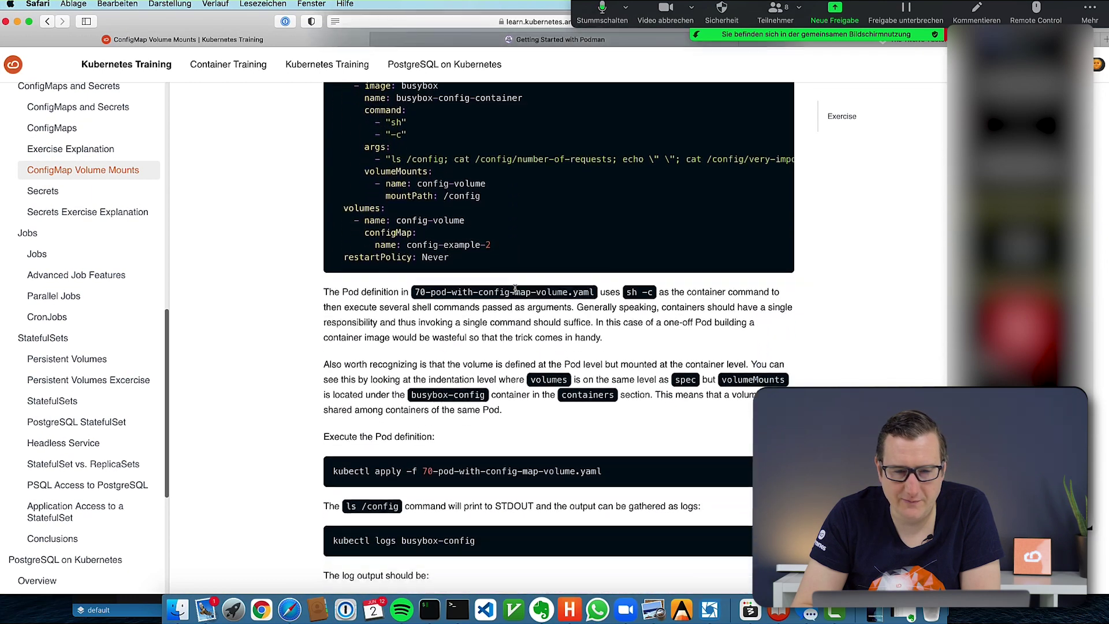
scroll(516, 290, down, 1)
scroll(516, 289, down, 5)
scroll(516, 290, down, 2)
scroll(516, 293, down, 4)
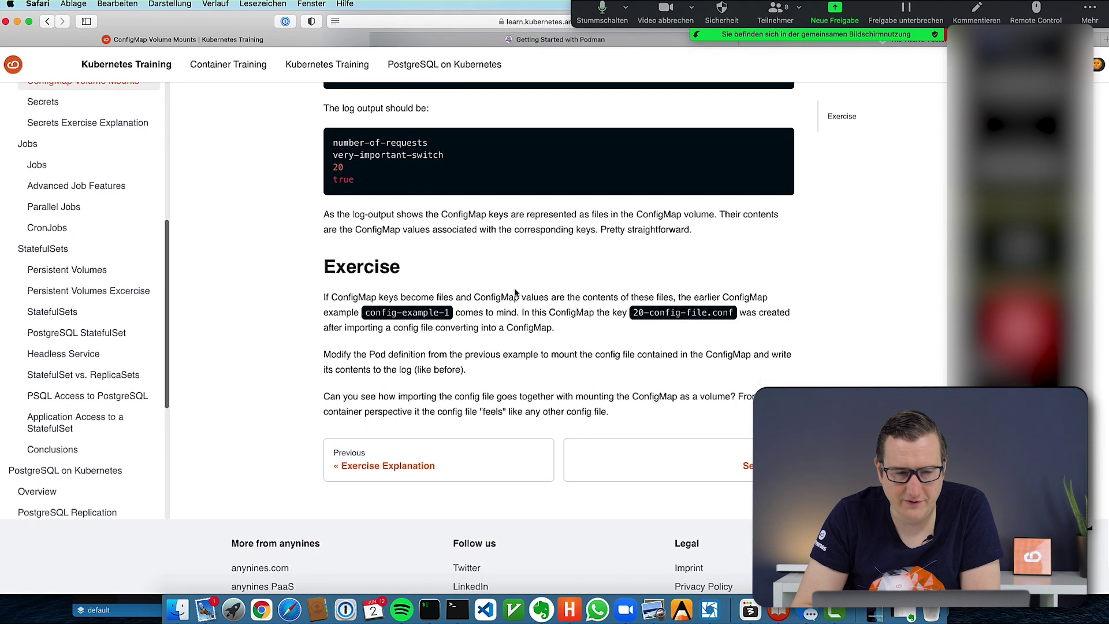
scroll(394, 415, up, 4)
scroll(414, 430, down, 1)
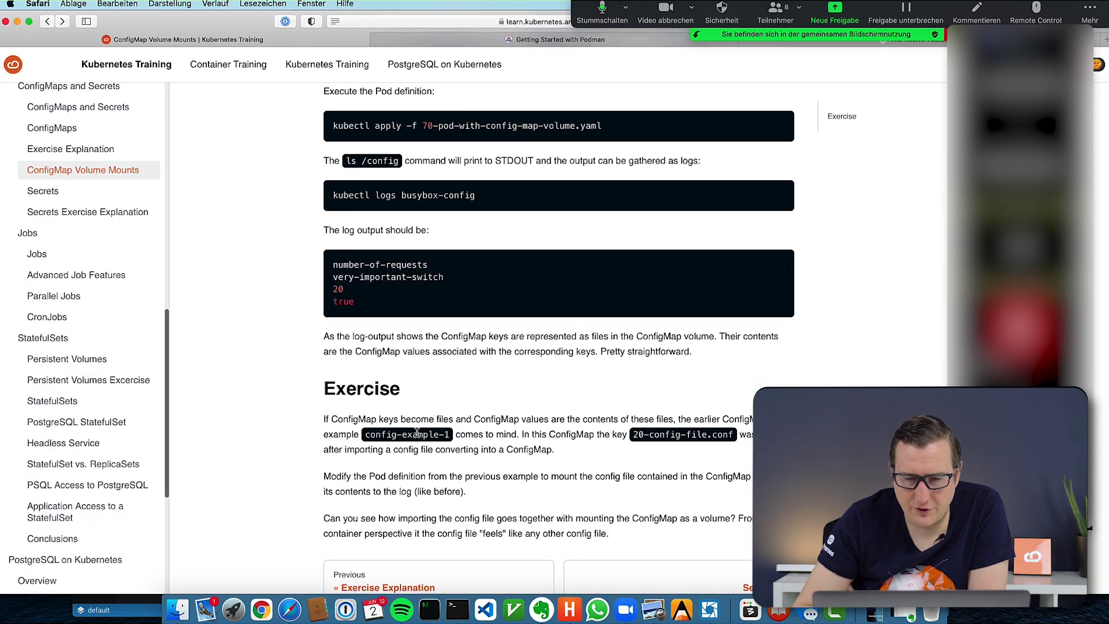
scroll(417, 436, down, 1)
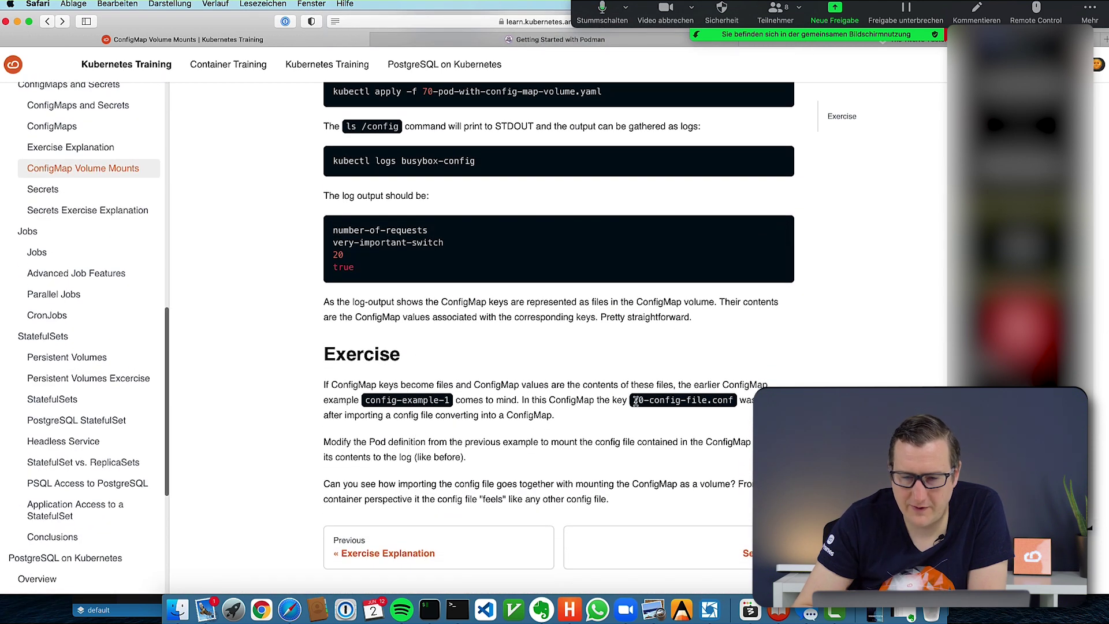
drag(634, 401, 742, 399)
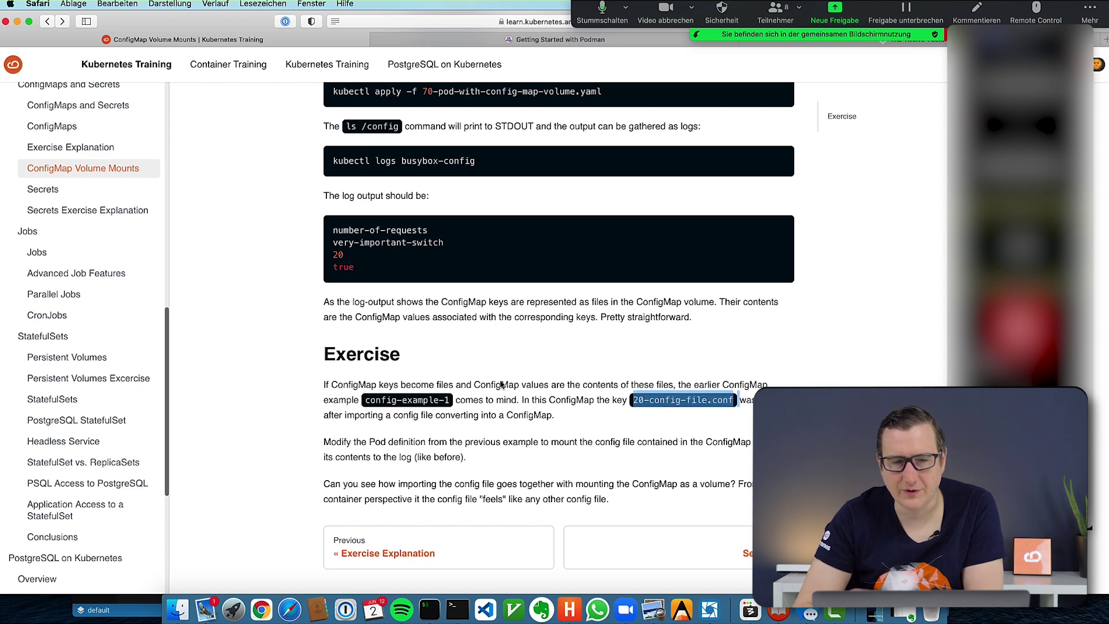
Scroll back up to the Pod definition, select part of its YAML, and bring iTerm2 forward
scroll(514, 428, down, 1)
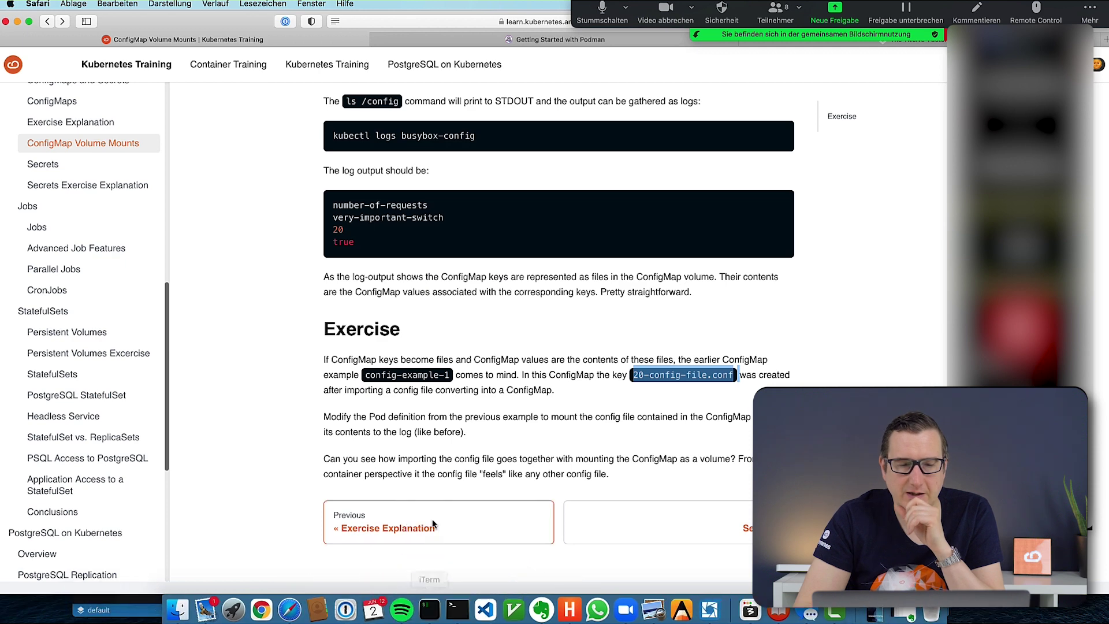
scroll(448, 401, up, 8)
scroll(449, 401, up, 2)
scroll(449, 406, up, 3)
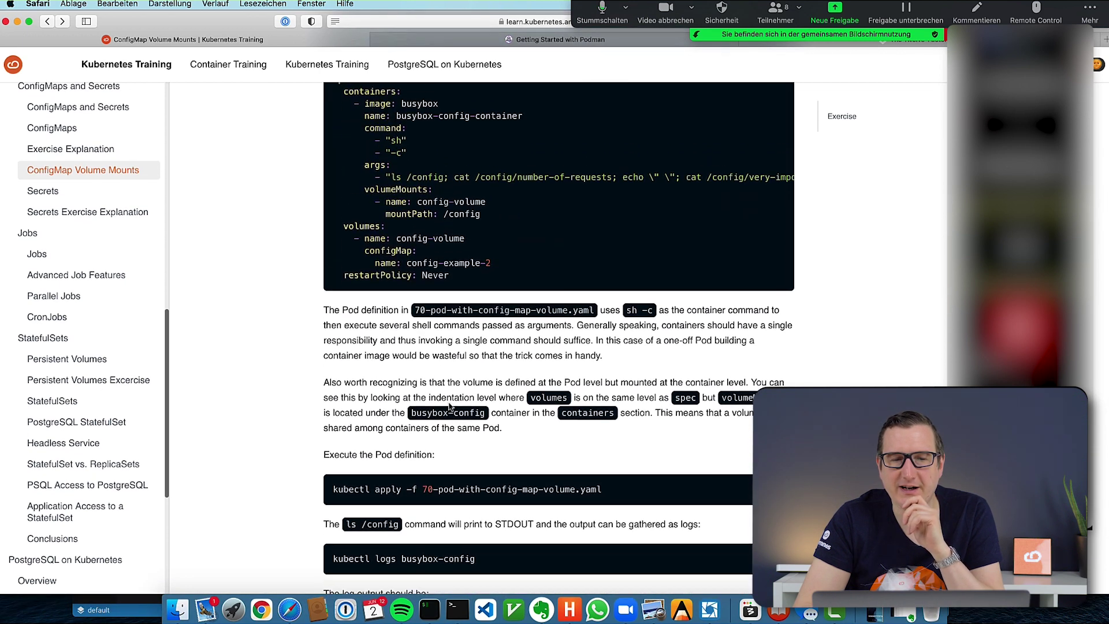
scroll(449, 404, up, 3)
scroll(449, 402, up, 3)
scroll(450, 401, up, 1)
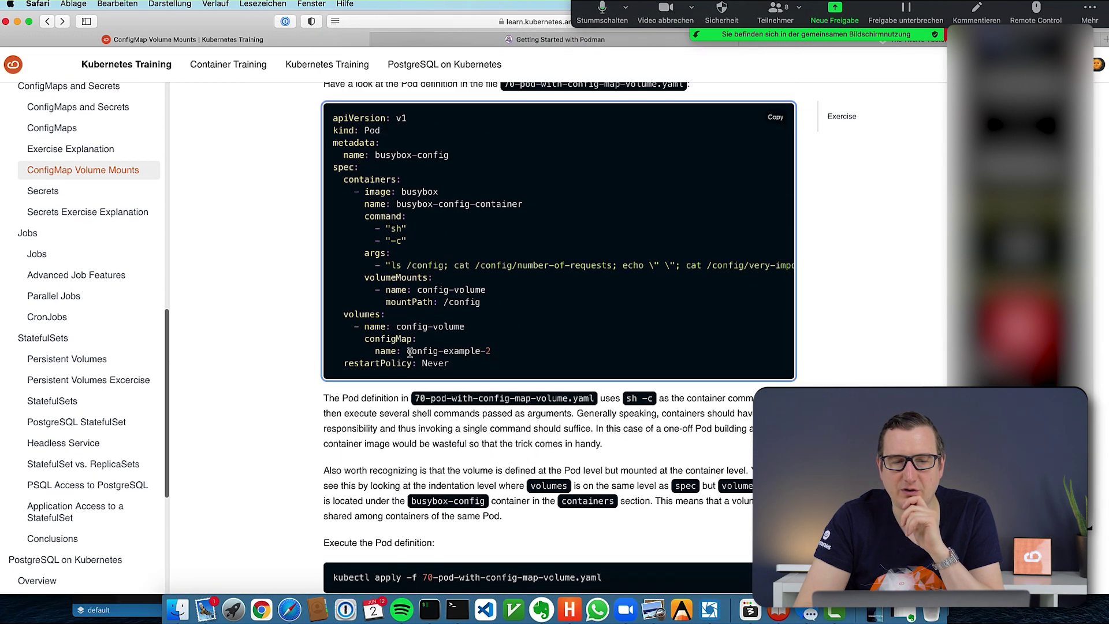
drag(407, 351, 440, 352)
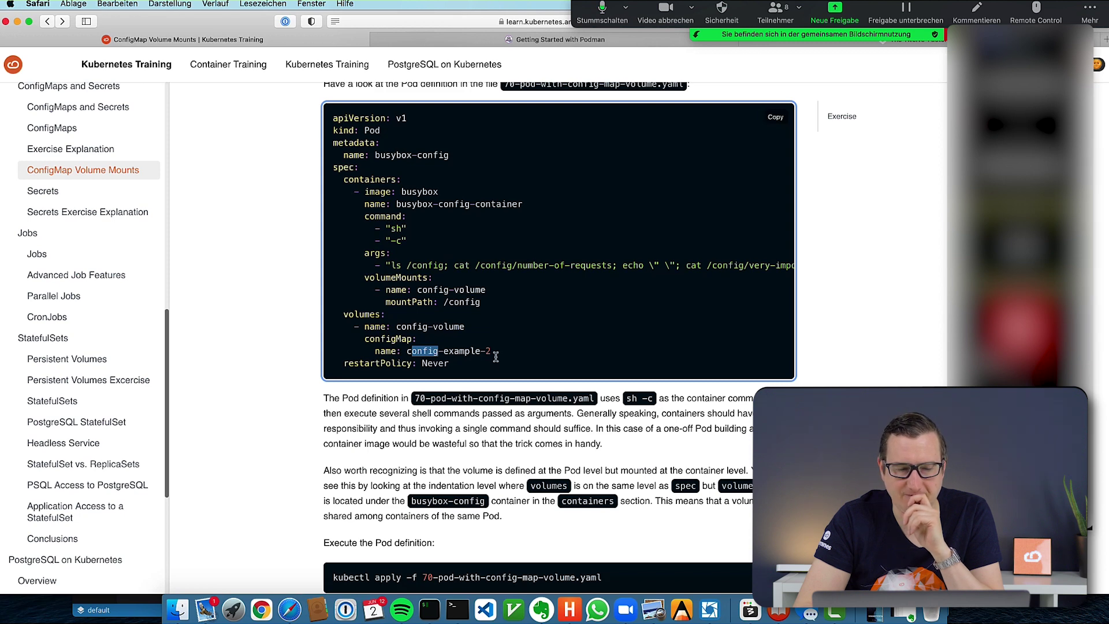
click(395, 585)
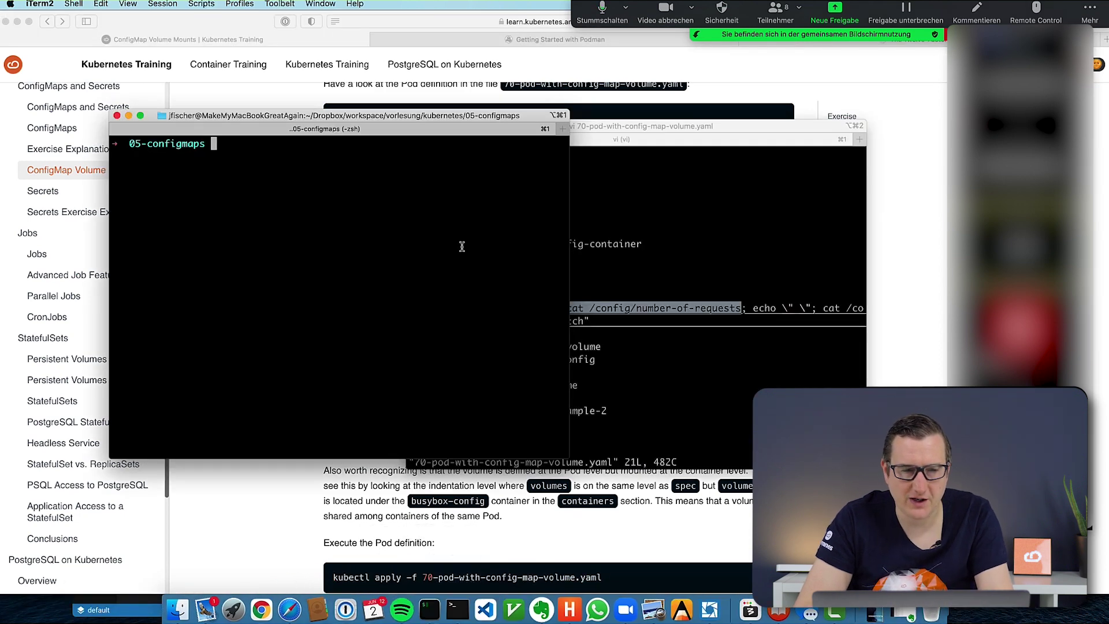
Quit vi on the original Pod file and list the 05-configmaps folder
click(603, 241)
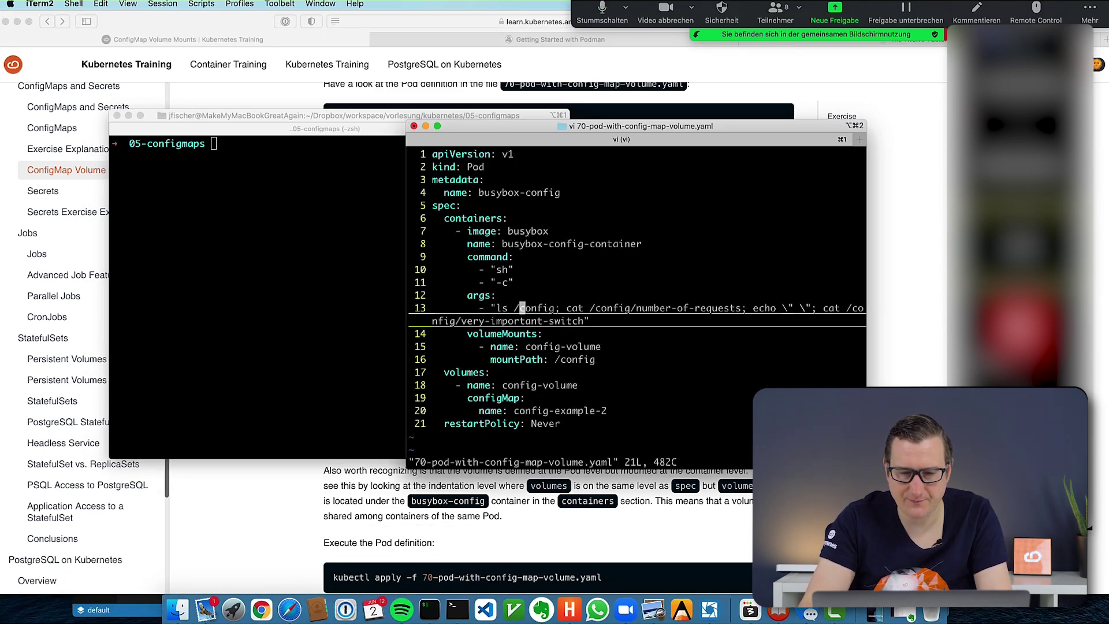
text(:q)
key(Return)
text(ls)
key(Return)
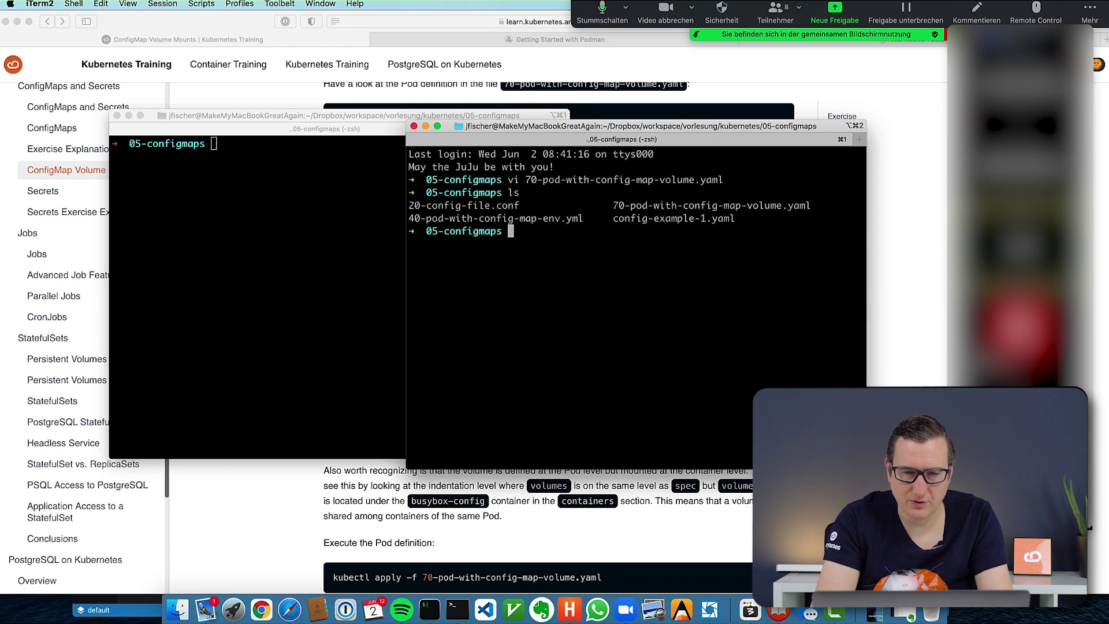
Copy 70-pod-with-config-map-volume.yaml to 71-cm-exc.yaml and open the copy in vi
text(cp 70)
key(Tab)
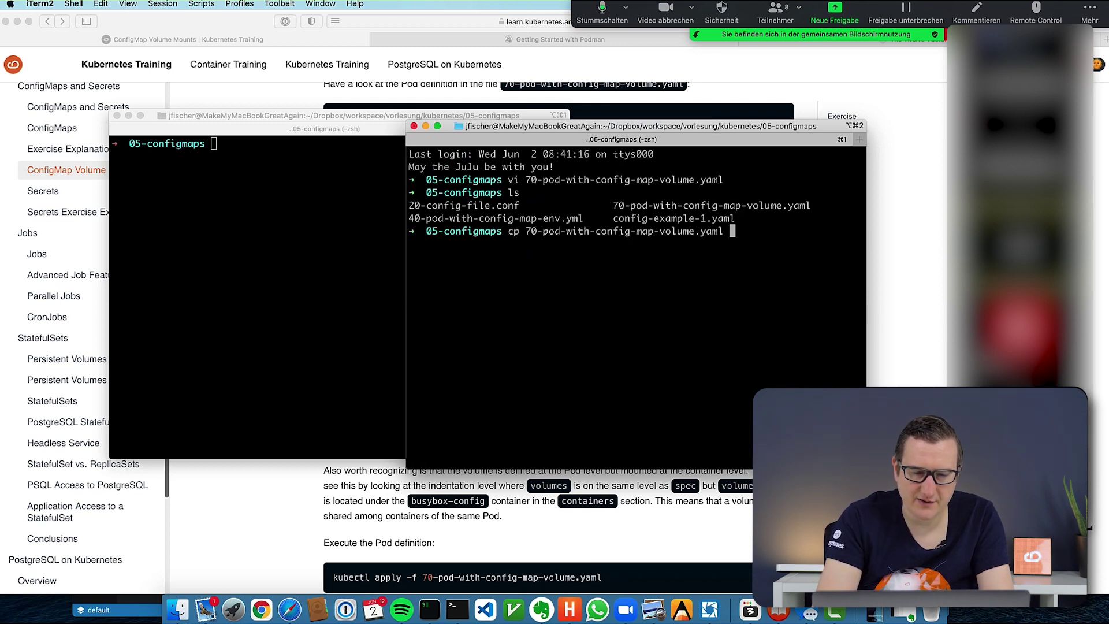
text(71-cm-exam)
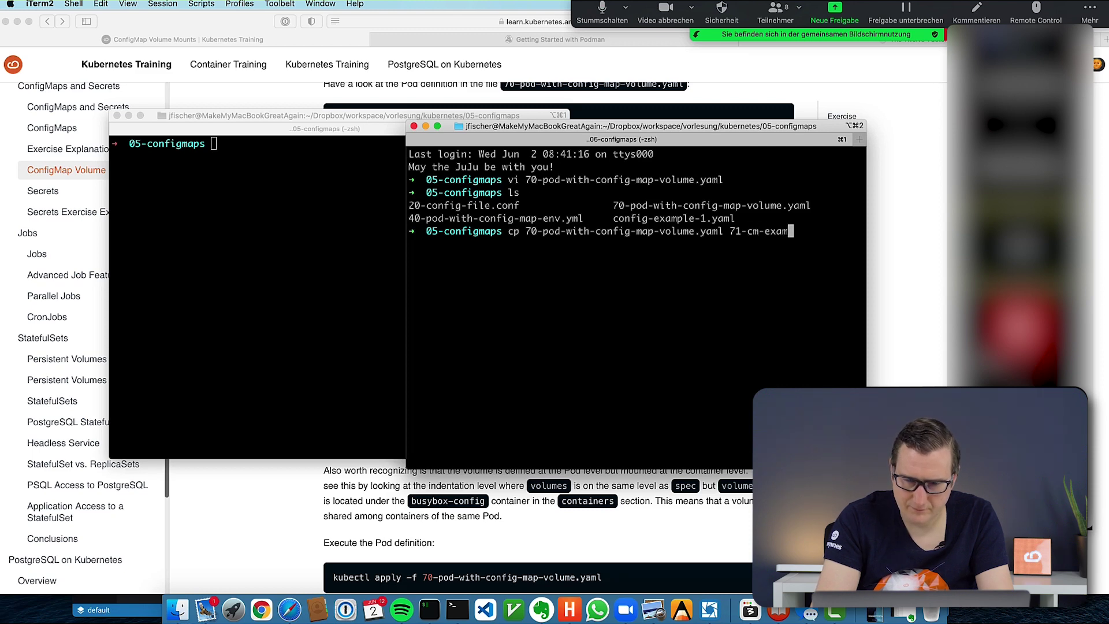
key(BackSpace)
key(BackSpace)
text(c.yaml)
key(Return)
text(vi 71)
key(Tab)
key(Return)
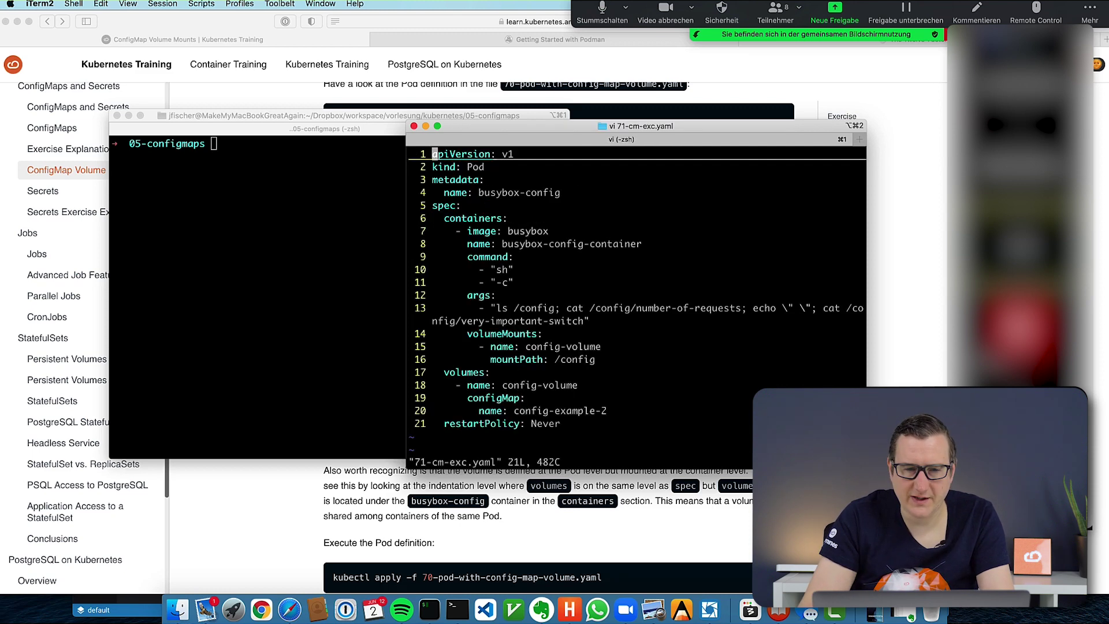
Try cutting the args command after ls /config, save it, then undo the change
key(j)
key(j)
key(j)
key(j)
key(j)
key(j)
key(j)
key(j)
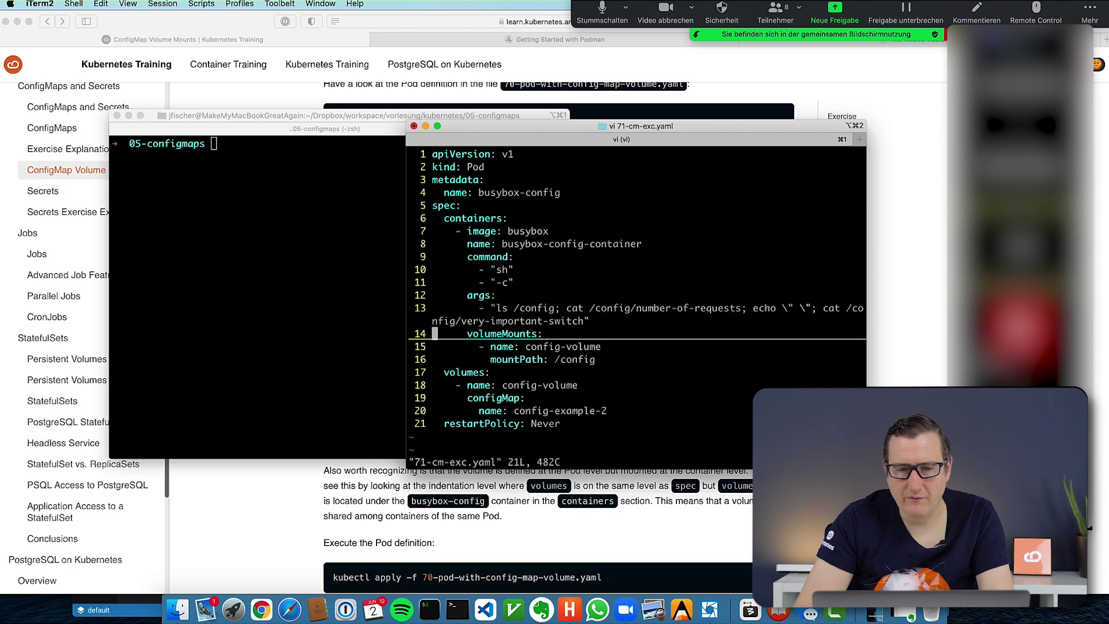
key(j)
key(j)
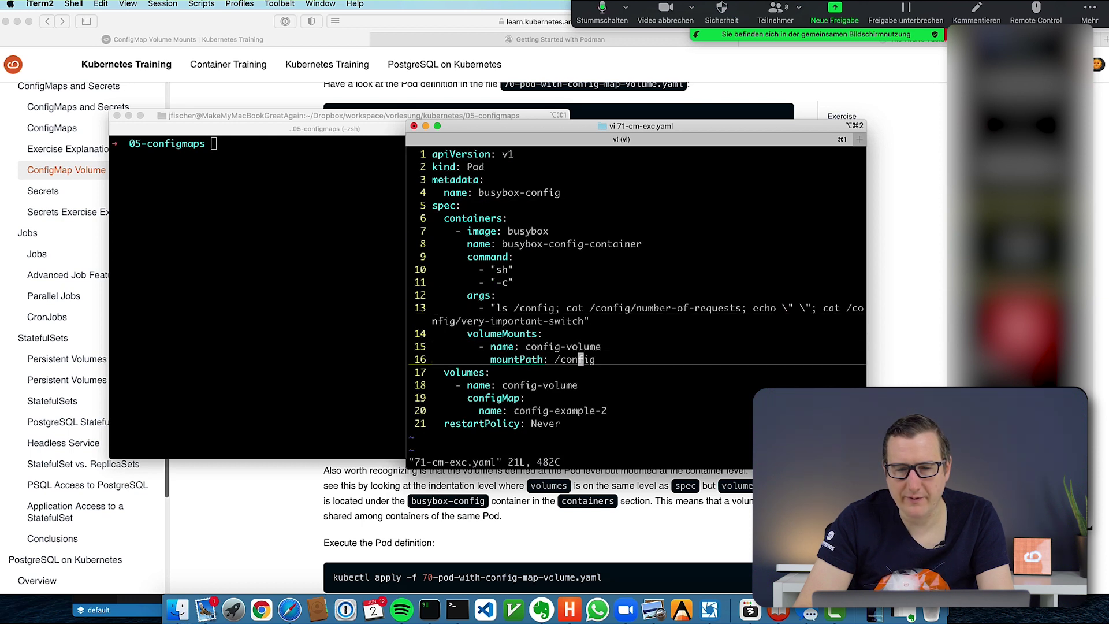
key(k)
key(k)
key(k)
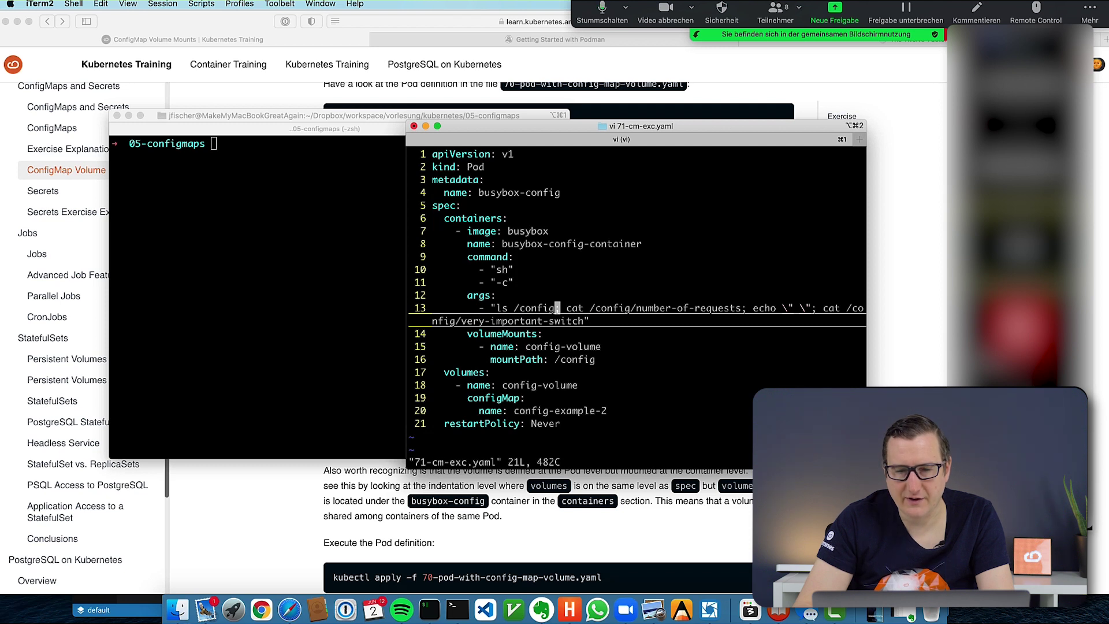
key(shift+c)
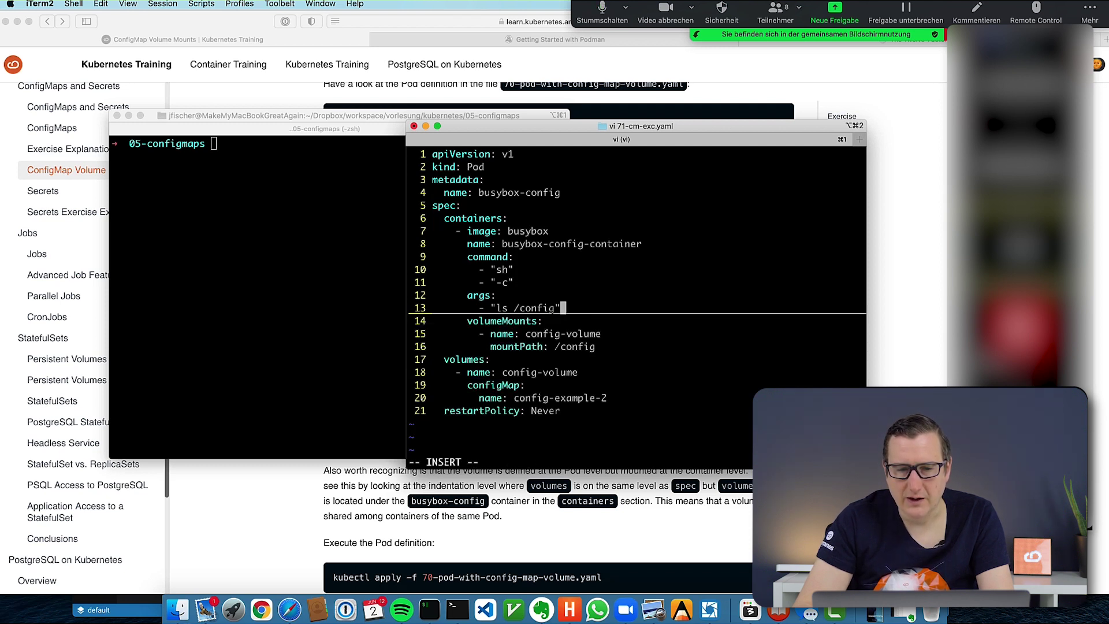
text(")
key(Escape)
text(:)
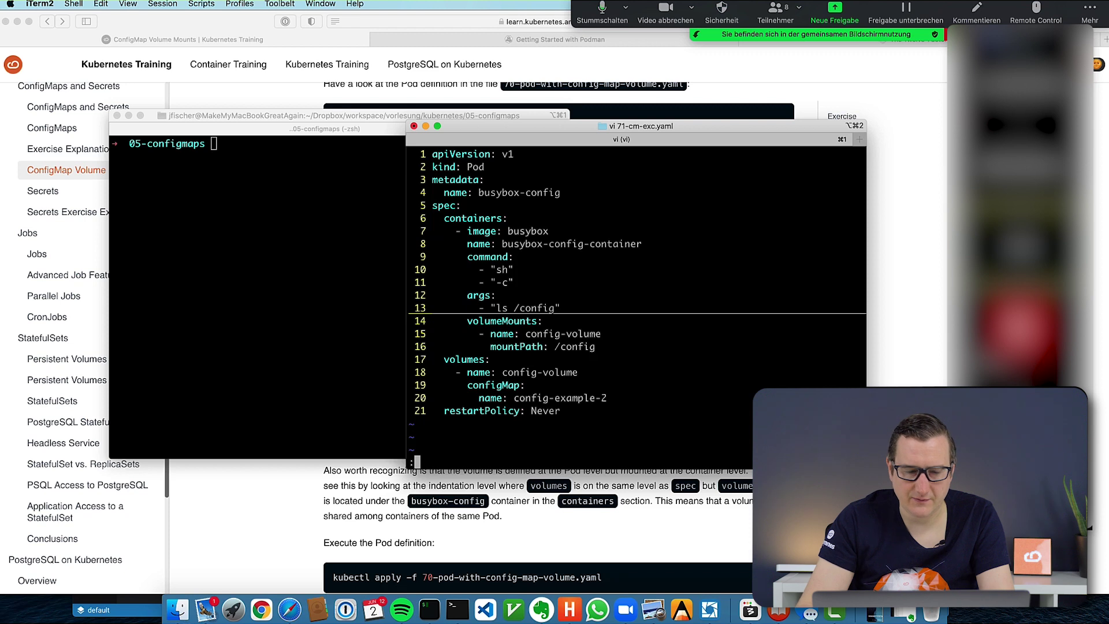
text(w)
key(Return)
key(u)
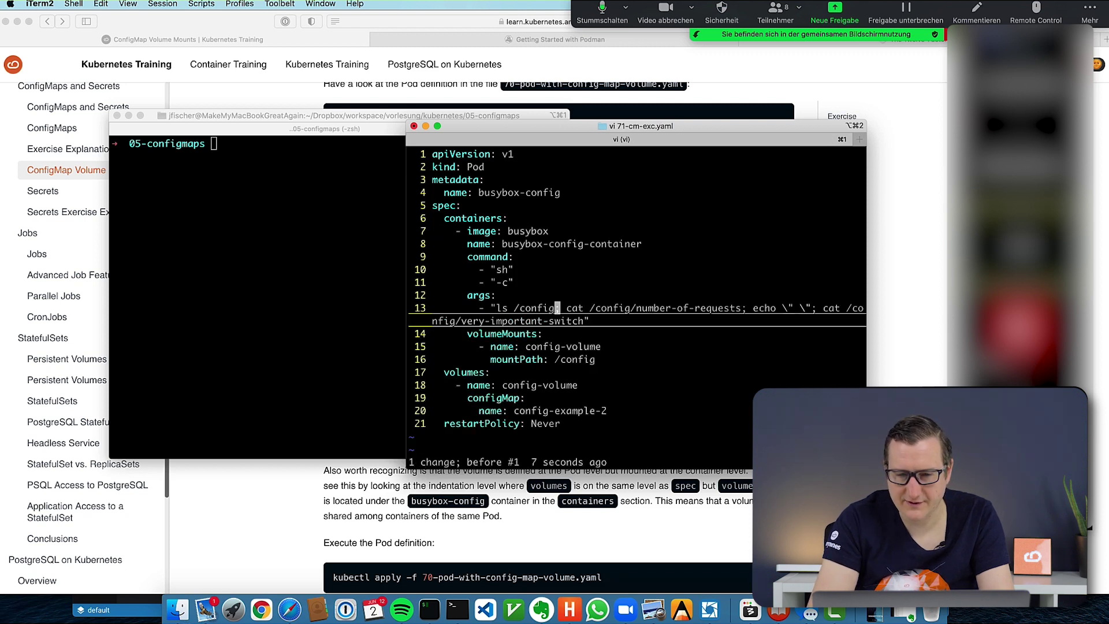
Change the mounted ConfigMap name from config-example-2 to config-example-1, checking Lens
key(j)
key(j)
key(j)
key(j)
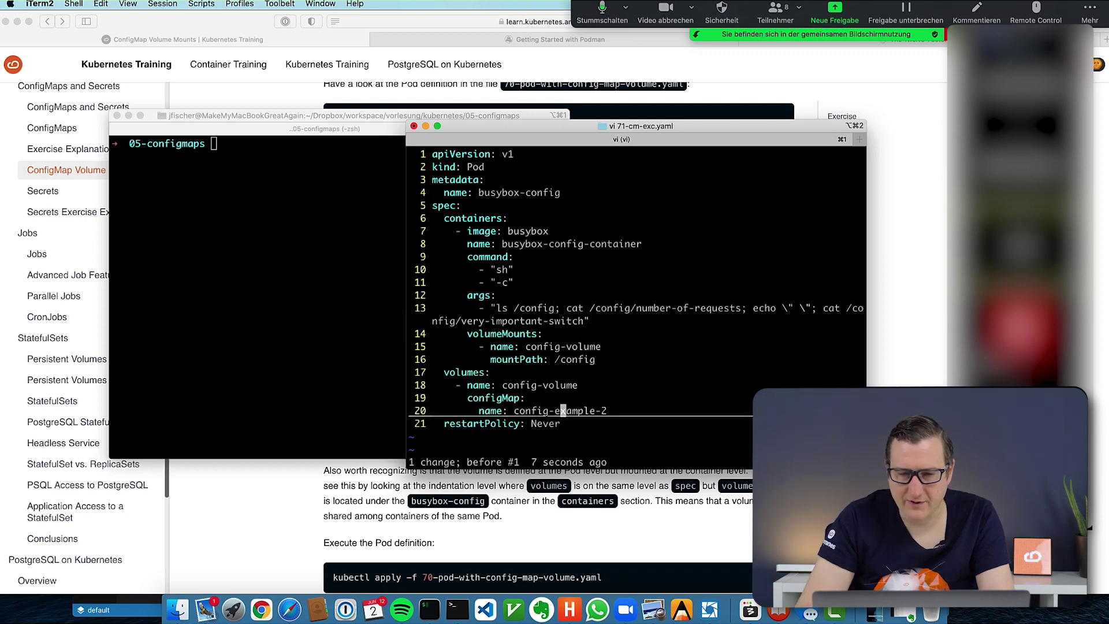
key(k)
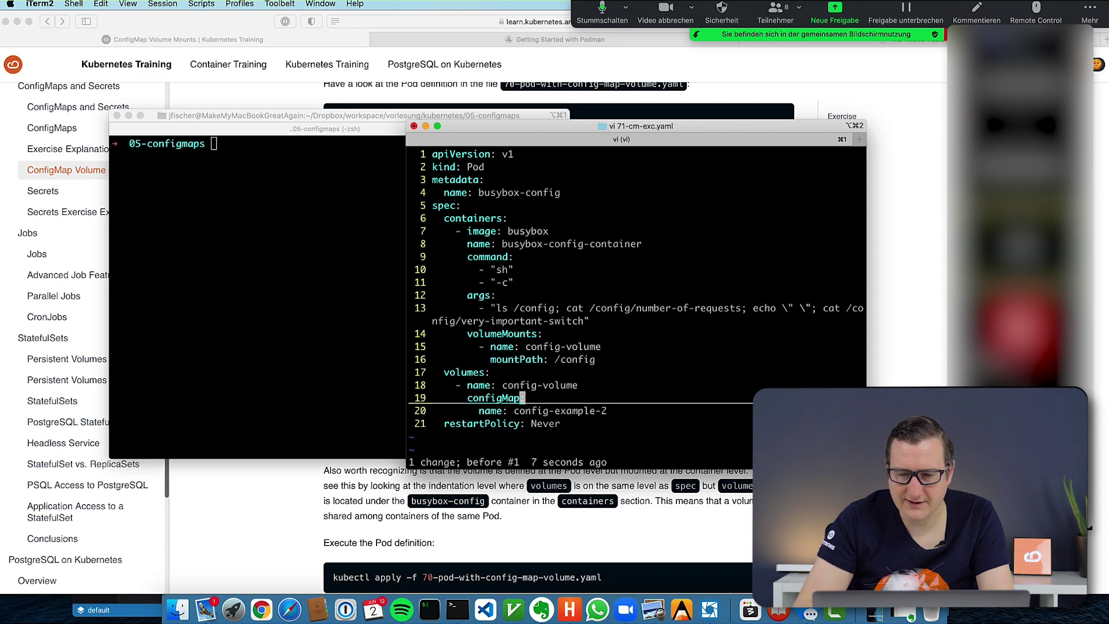
click(654, 609)
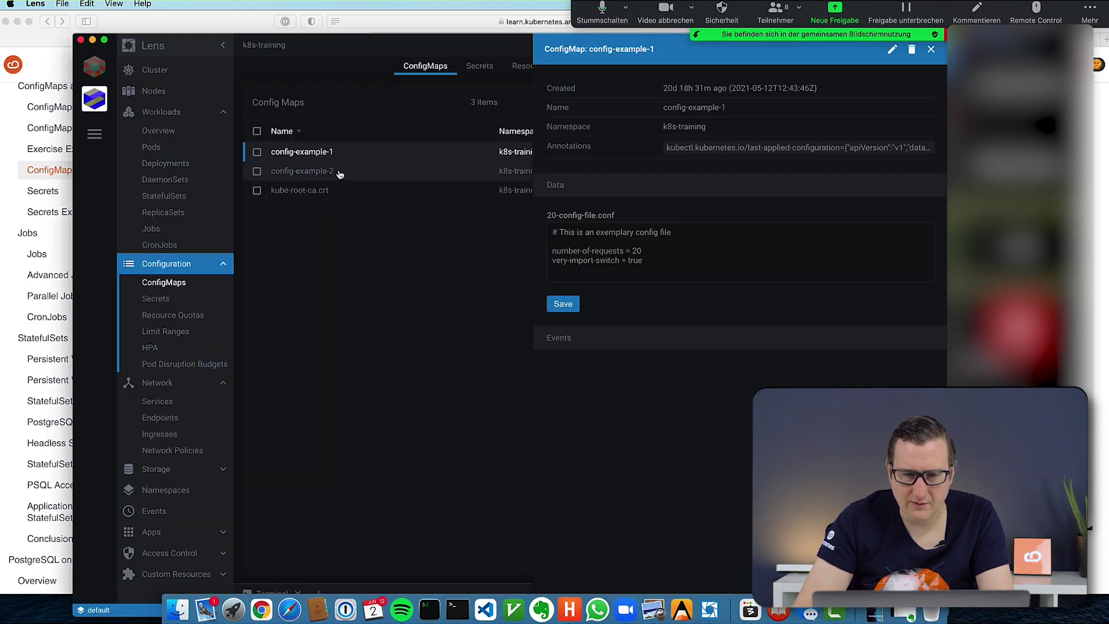
key(super+Tab)
key(u)
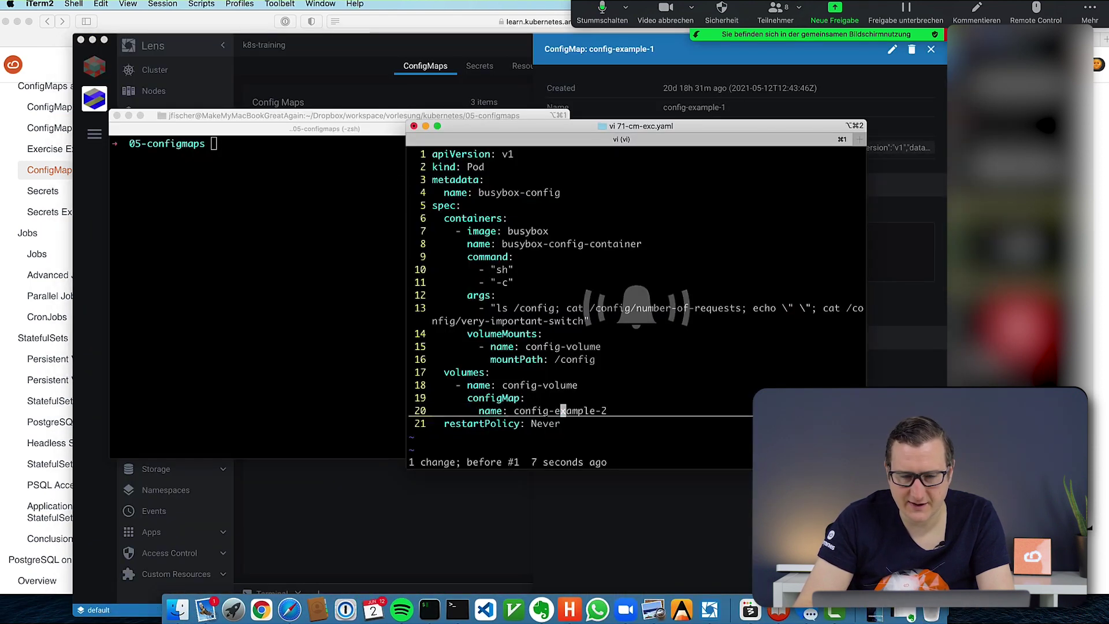
key(w)
key(a)
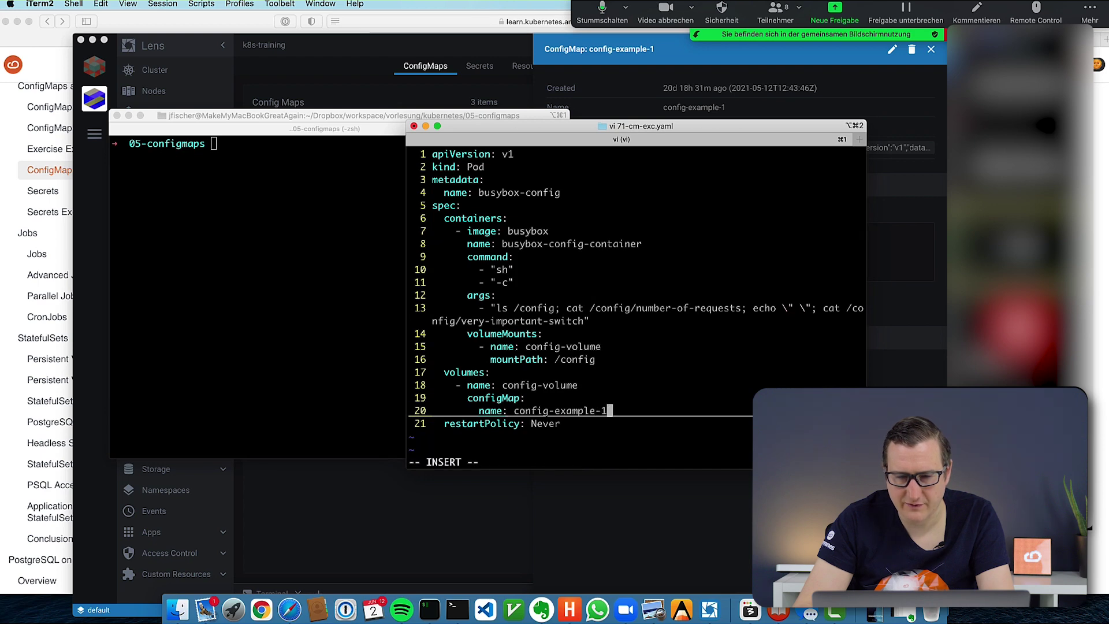
key(Escape)
Point the args path to /config/20-config-file.conf, matching the Lens data key, and save with :wq
key(super+Tab)
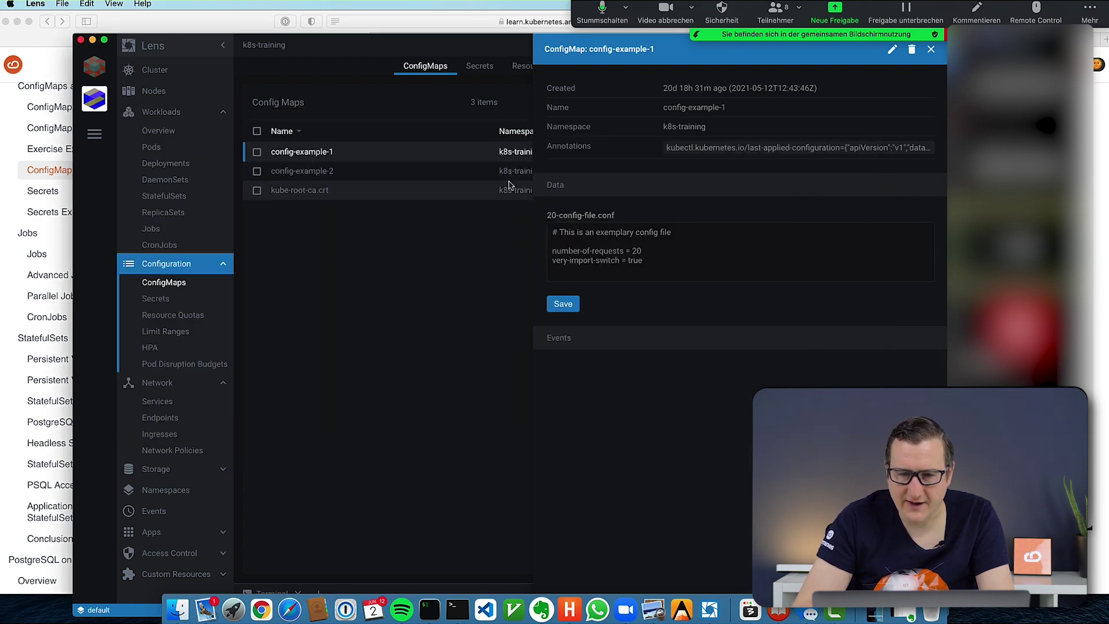
drag(547, 217, 604, 217)
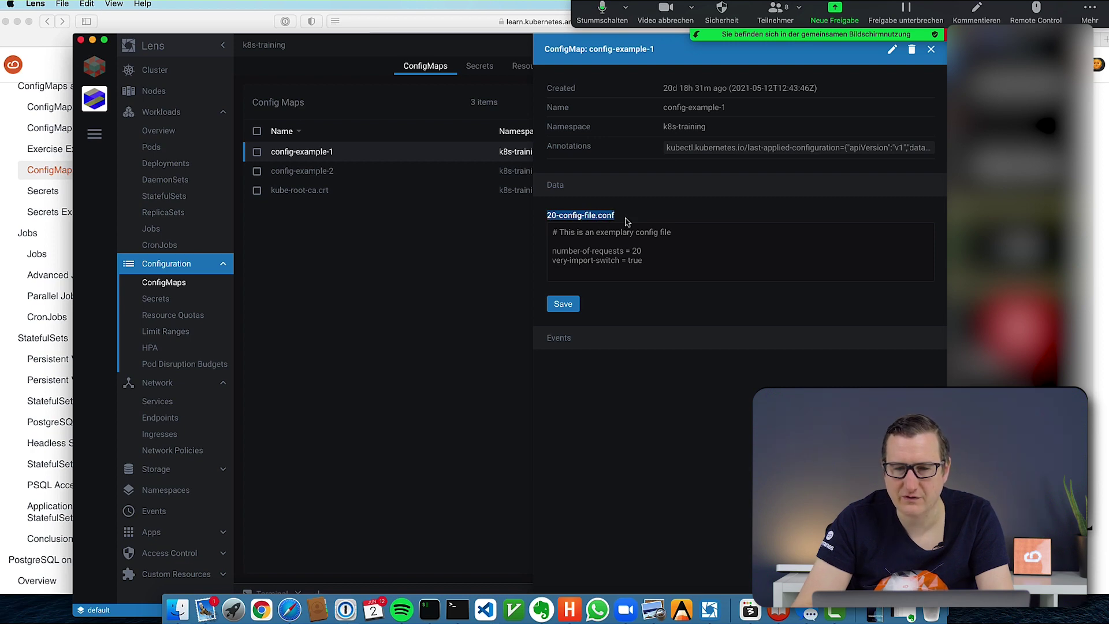
key(super+Tab)
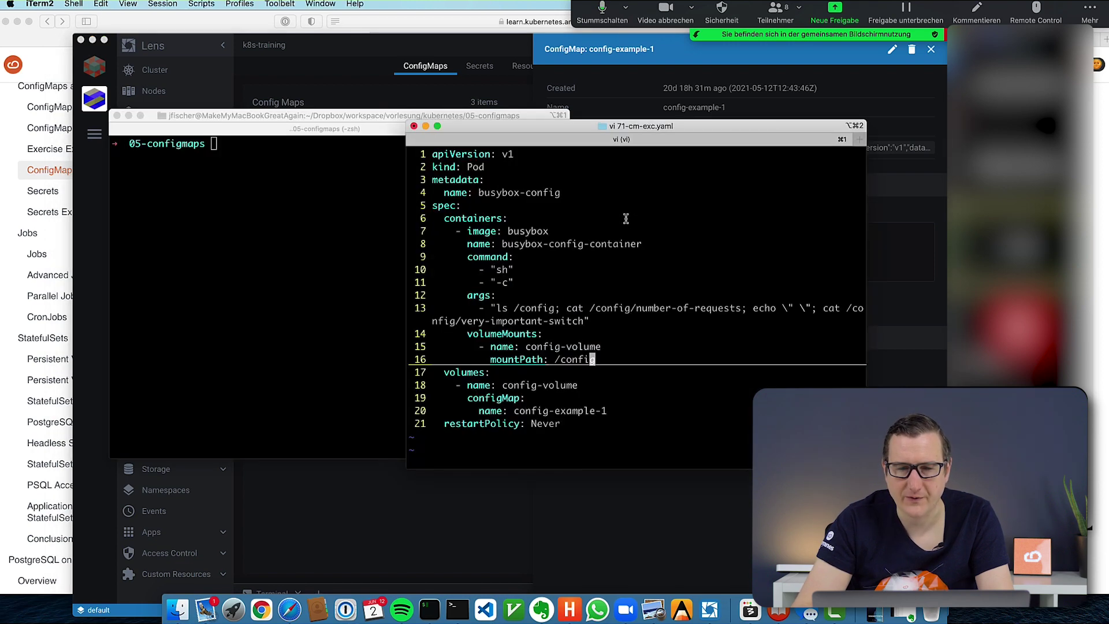
key(k)
key(k)
key(k)
key(k)
key(j)
key(w)
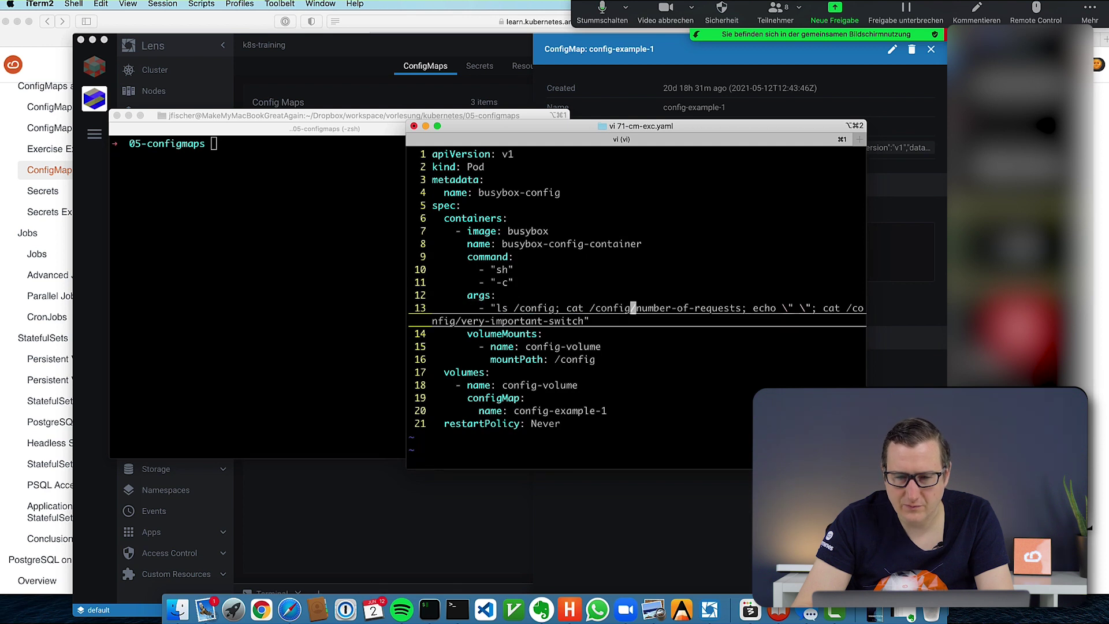
key(shift+c)
text(20-config-file.conf")
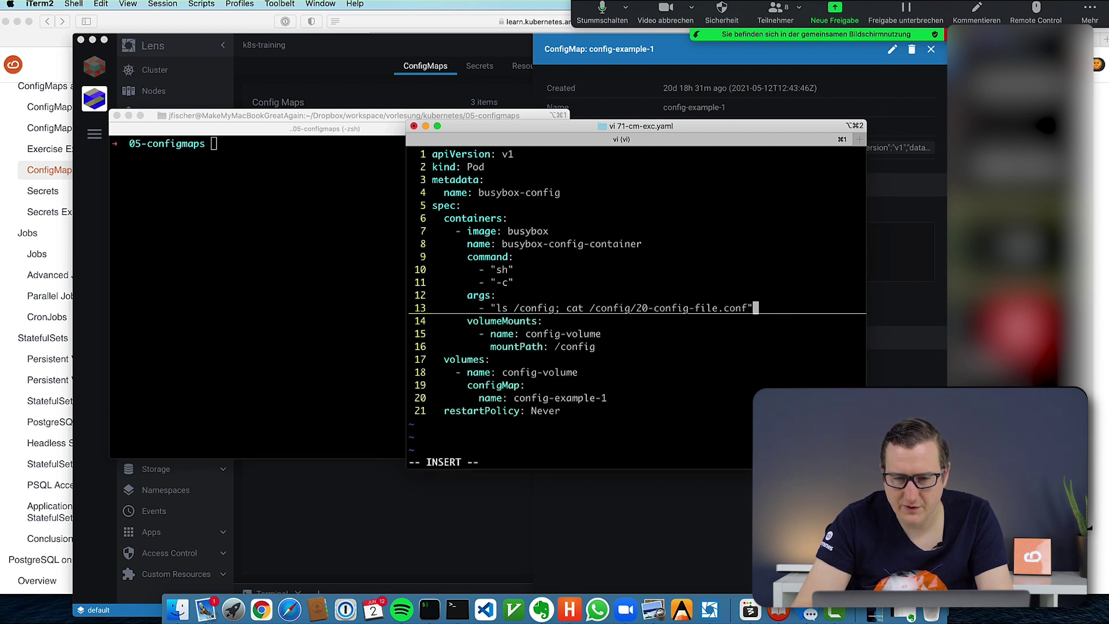
key(Escape)
text(:wq)
key(Return)
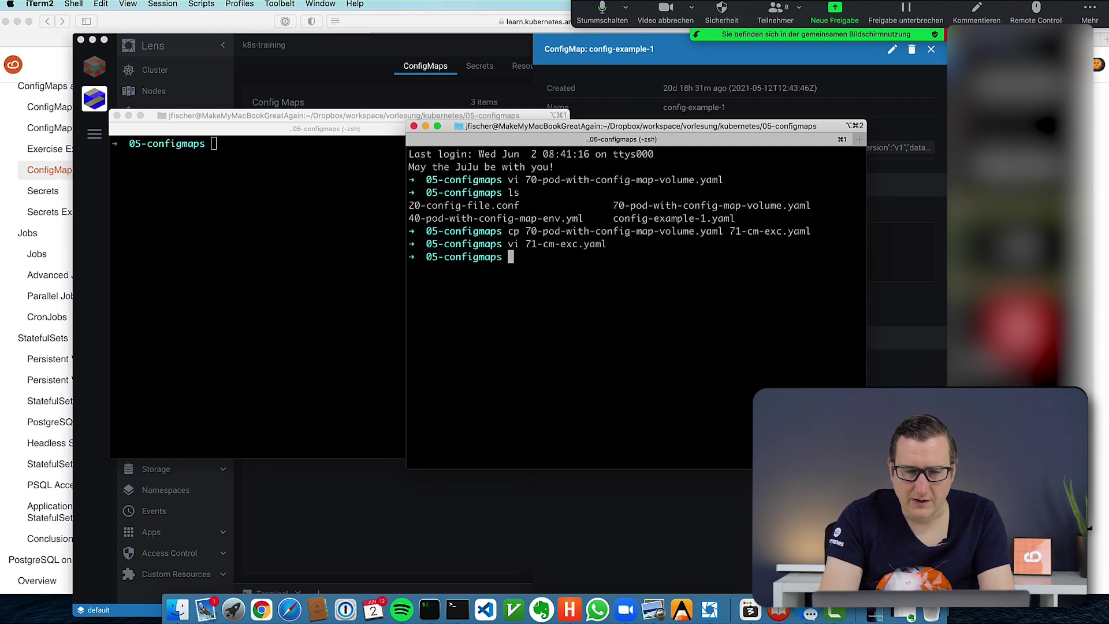
List the cluster's pods and delete the old busybox-config pod
click(292, 233)
text(kub)
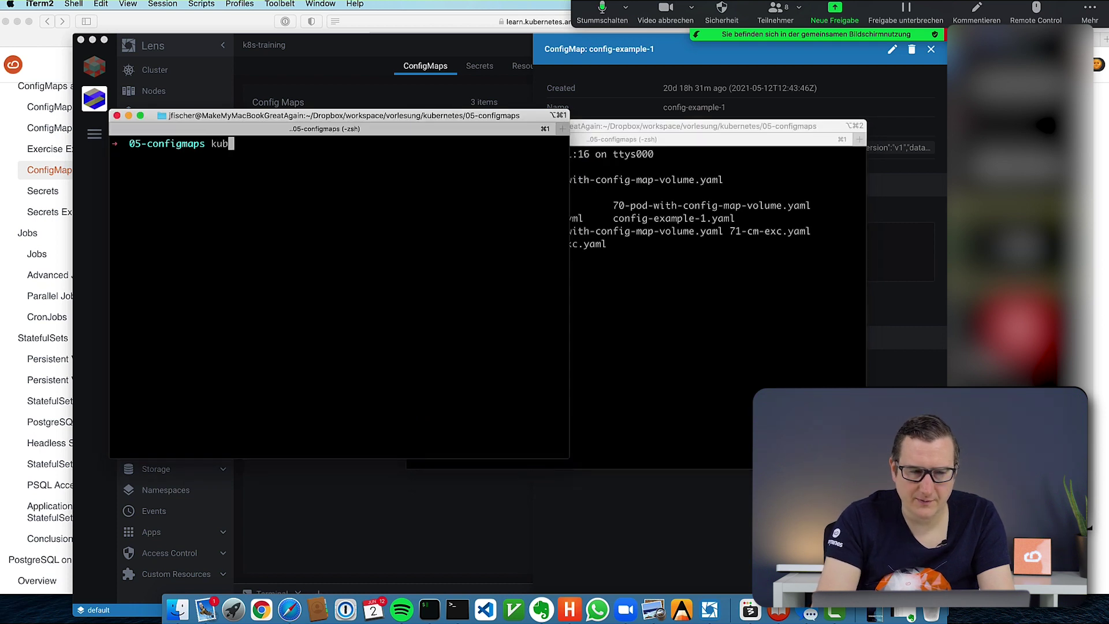
text(ectl get pods)
key(Return)
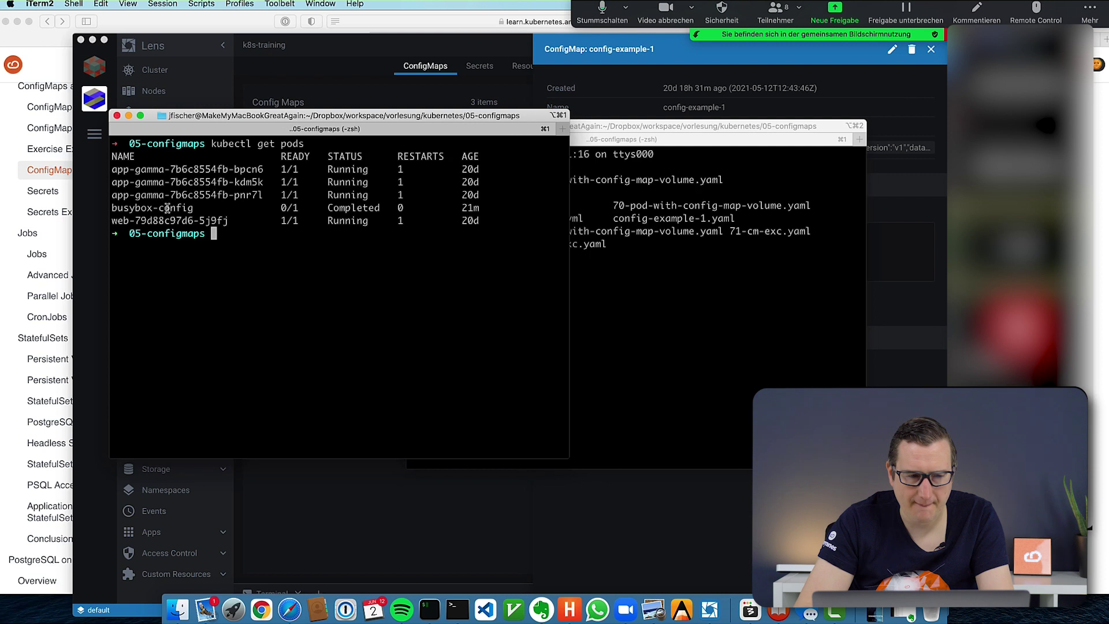
double_click(170, 207)
text(kubect)
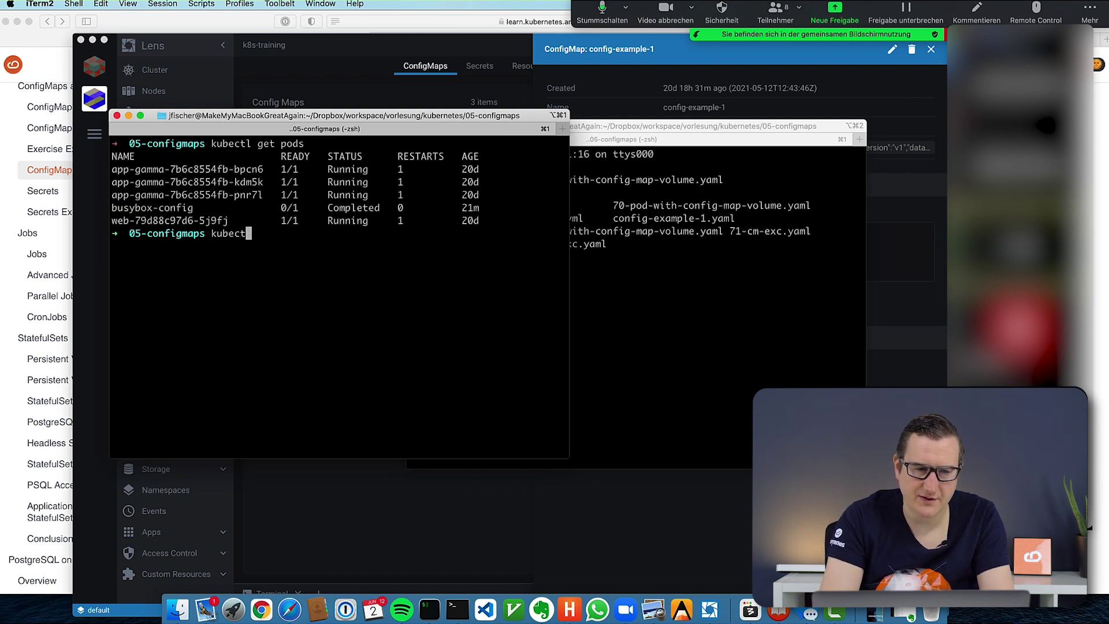
text(l delete pod busybox-config)
key(Return)
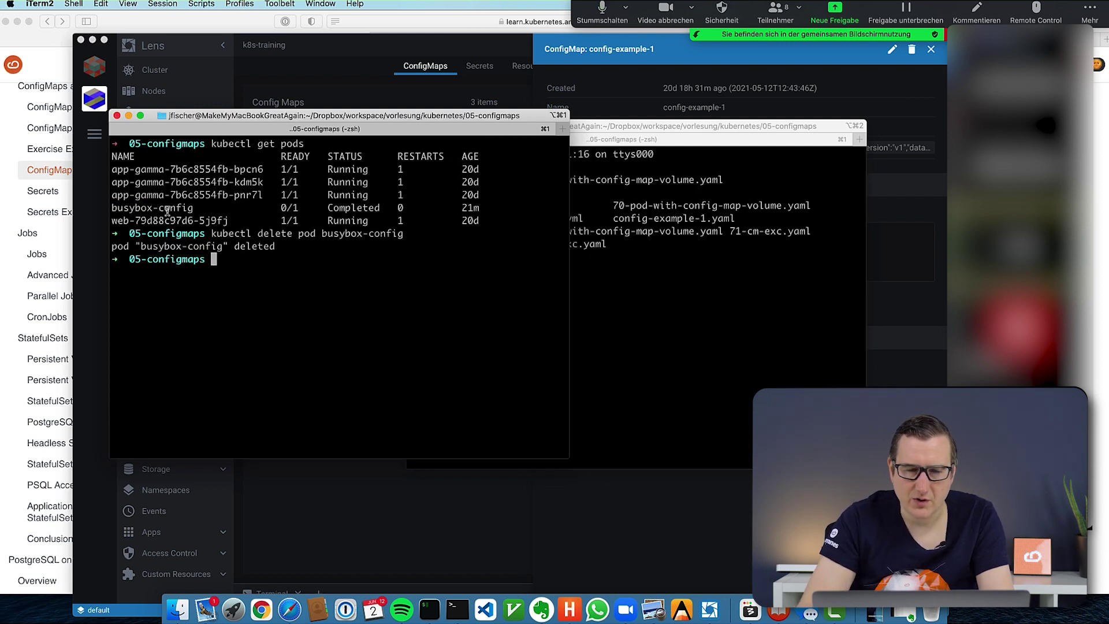
Create the new pod with kubectl apply -f 71-cm-exc.yaml
text(kubectl apply -f )
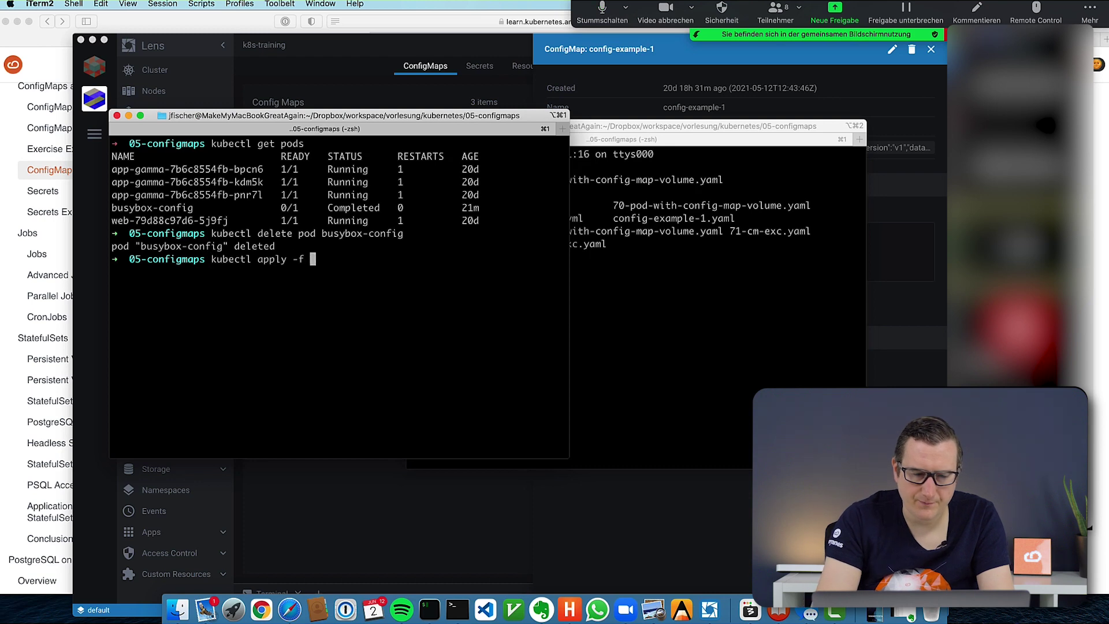
text(71-cm-exc.yaml)
key(Return)
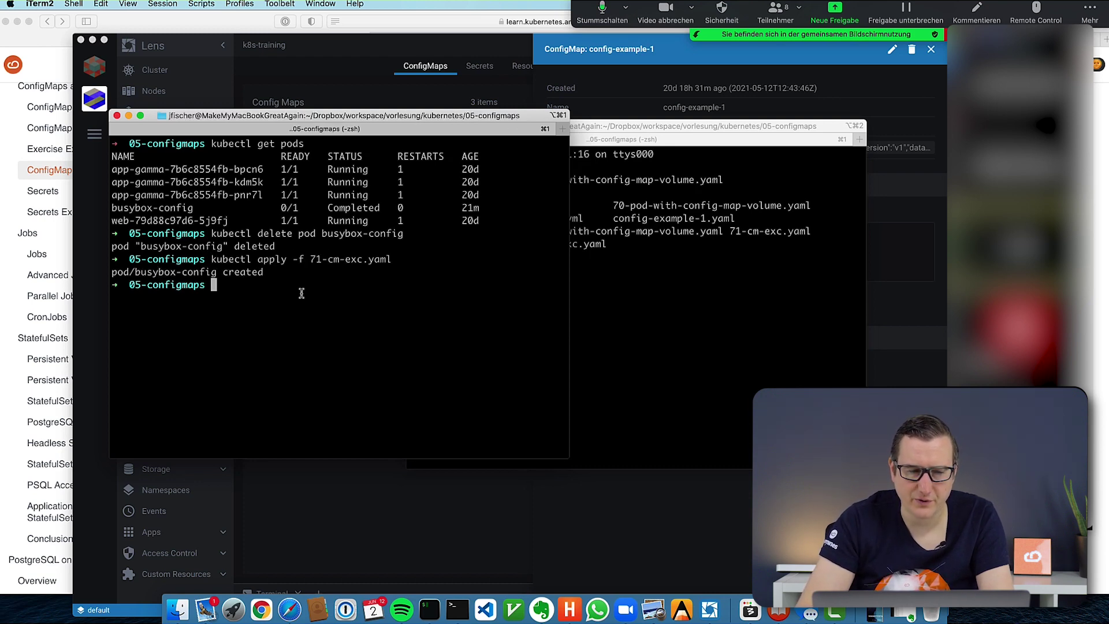
click(312, 507)
Open busybox-config's logs and highlight the 20-config-file.conf line and its contents
click(151, 147)
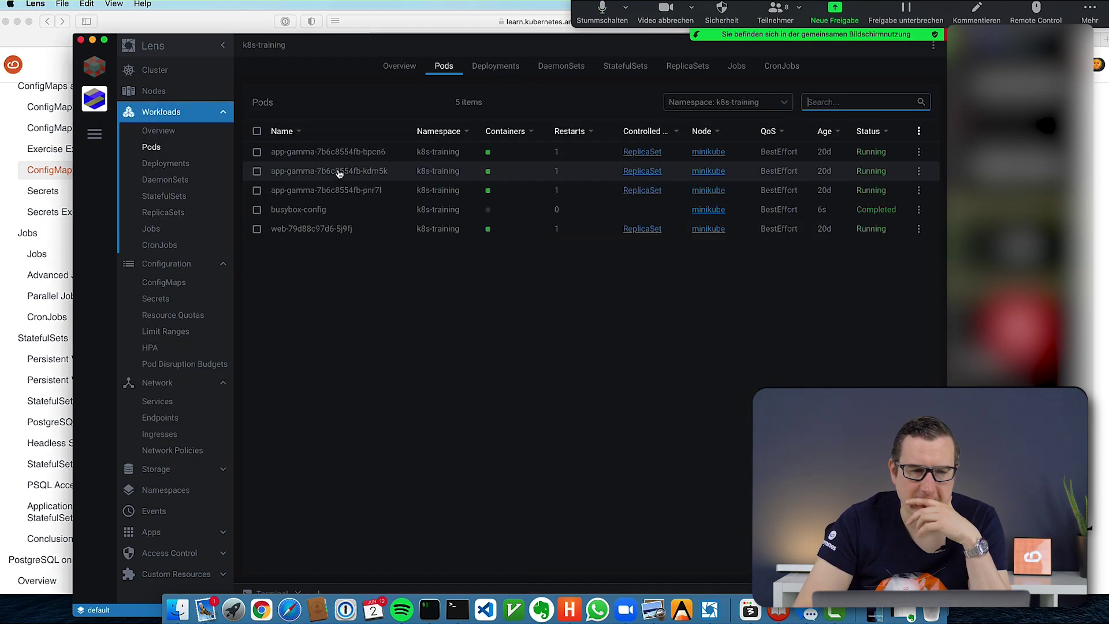
click(349, 209)
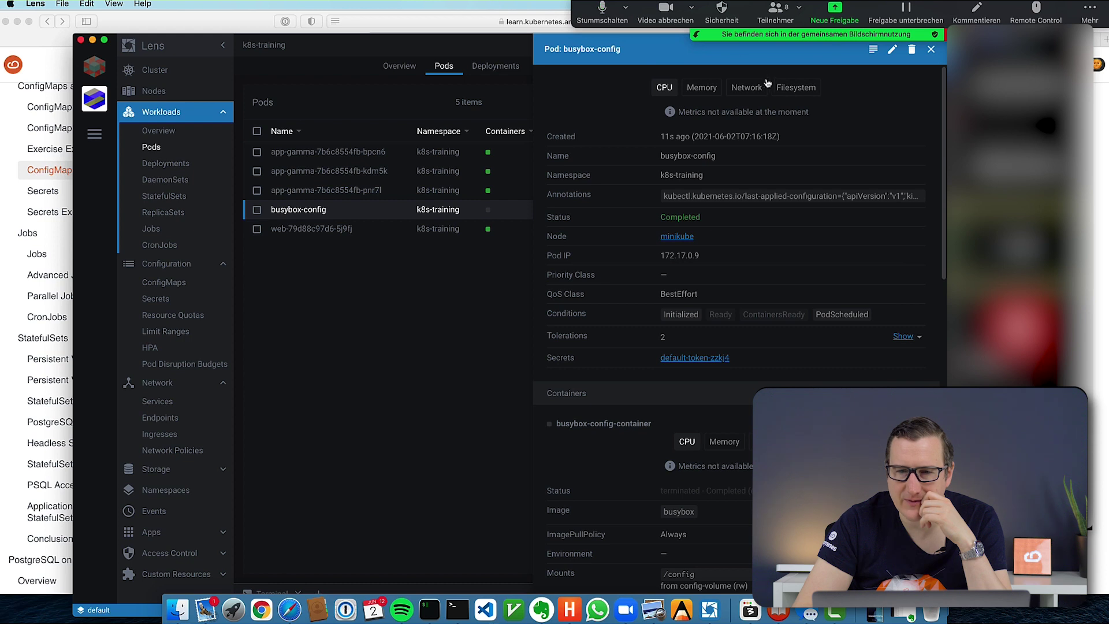
click(875, 51)
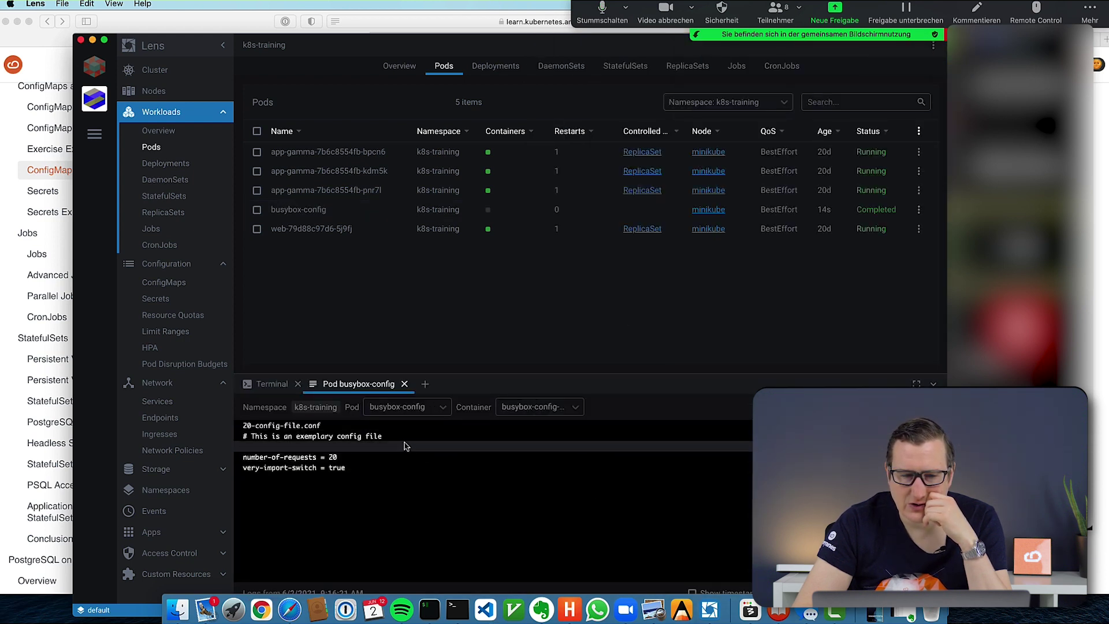
drag(249, 436, 242, 425)
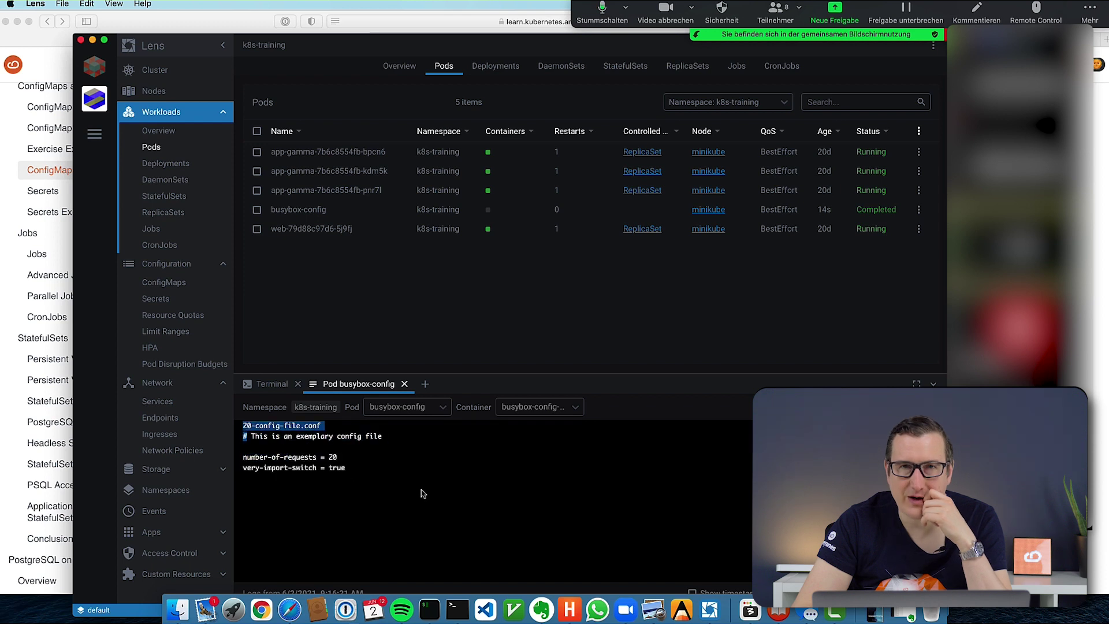
click(358, 457)
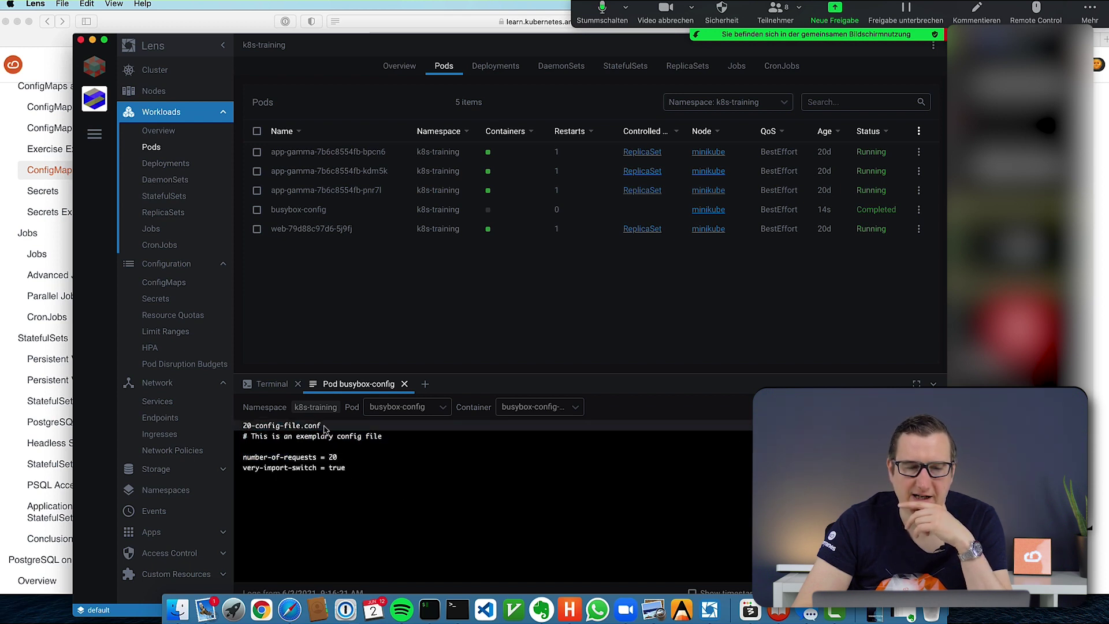
drag(239, 433, 239, 430)
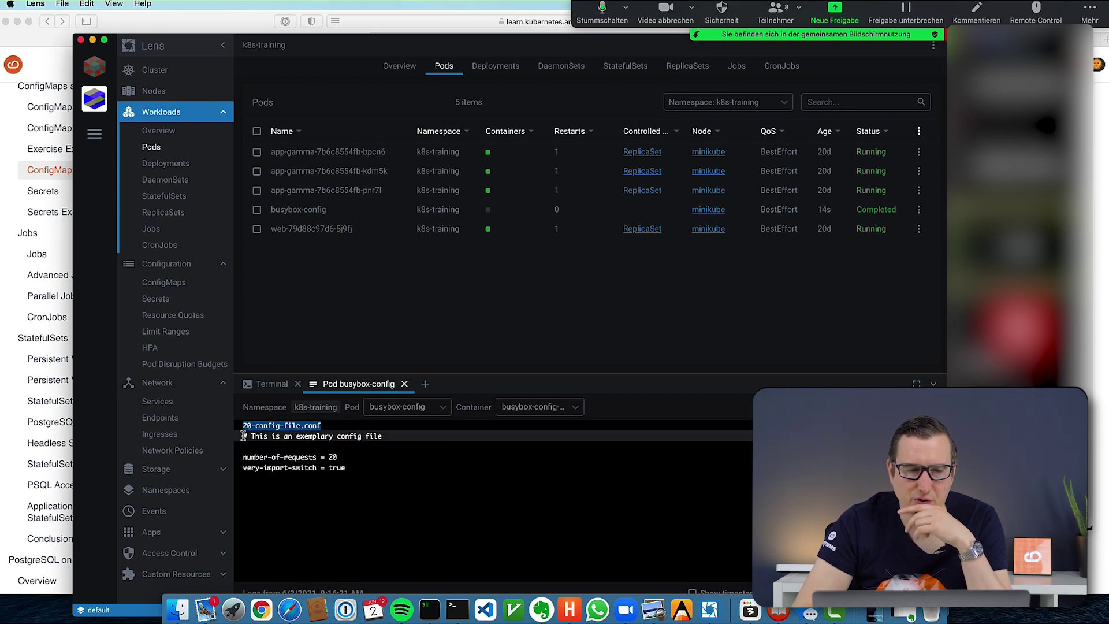
drag(242, 434, 350, 469)
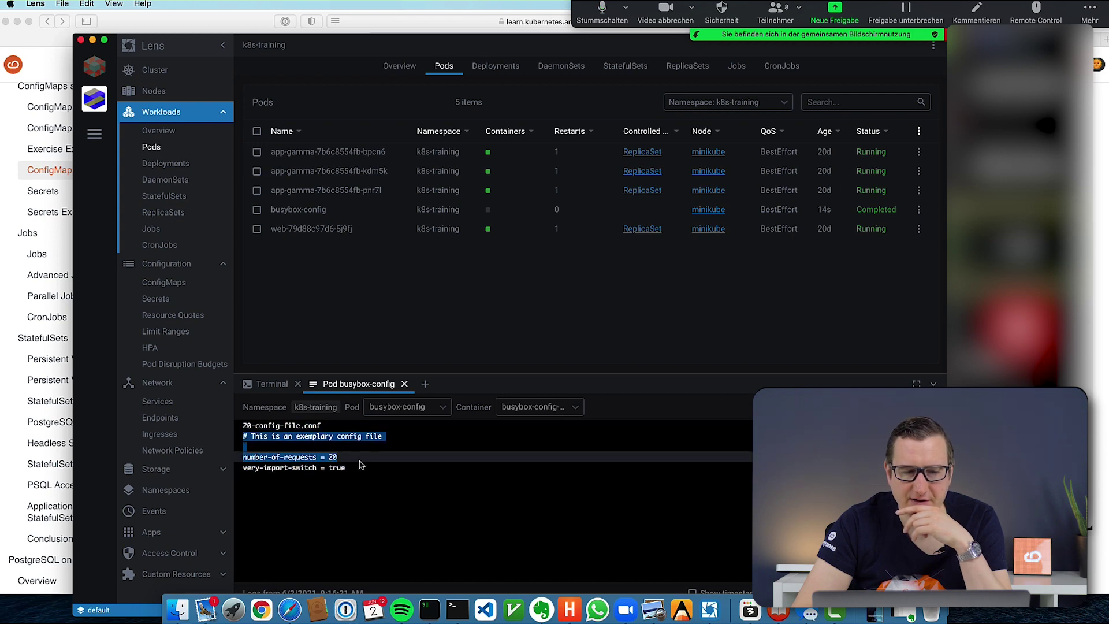
Bring Safari forward and scroll through the ConfigMap Volume Mounts lesson
click(295, 613)
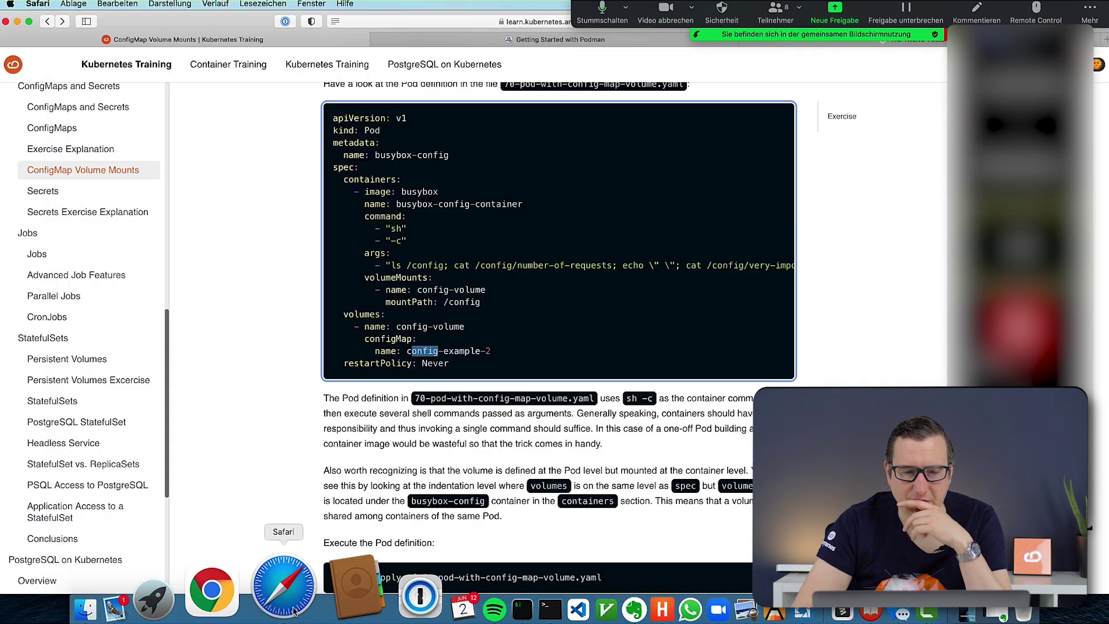
scroll(573, 502, down, 5)
scroll(574, 502, down, 3)
scroll(573, 501, down, 5)
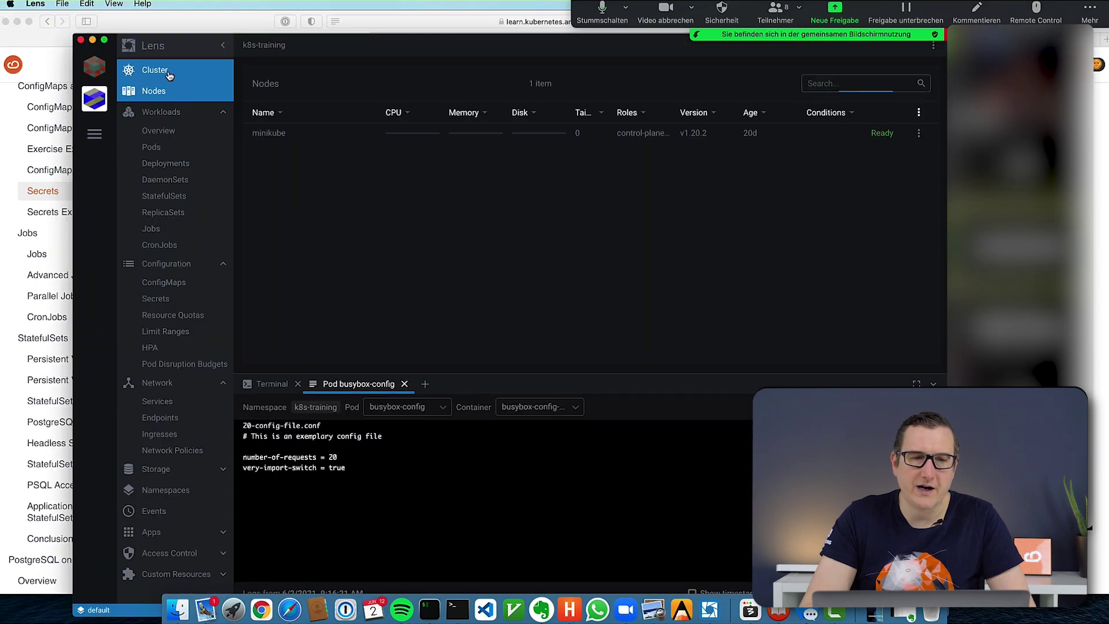
Browse the Lens cluster overview, the single minikube node, and the pods list
click(180, 79)
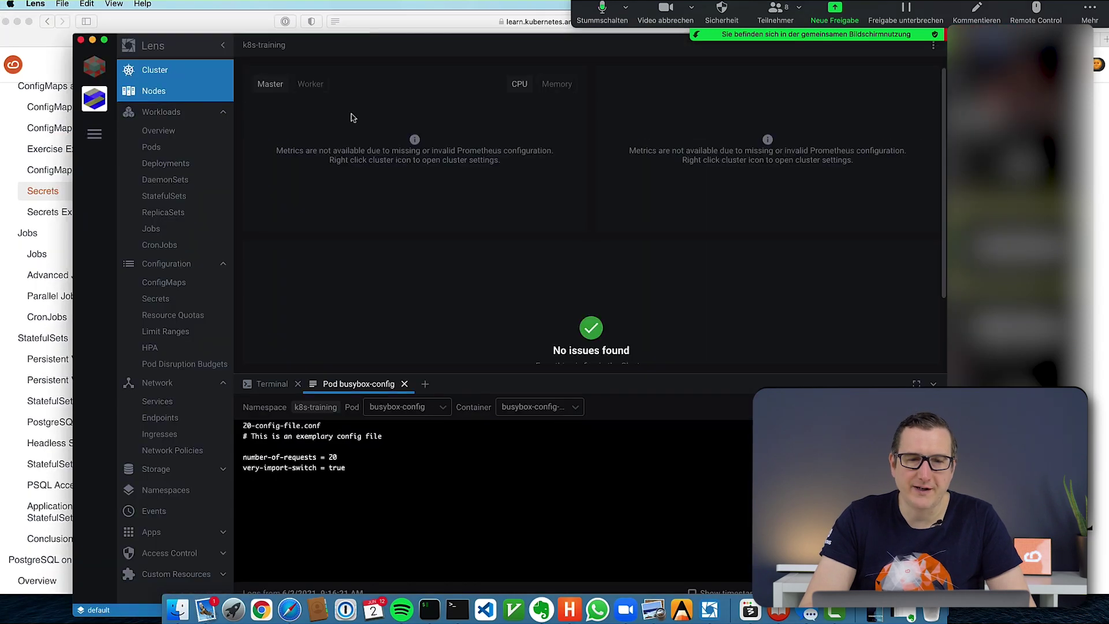
click(175, 90)
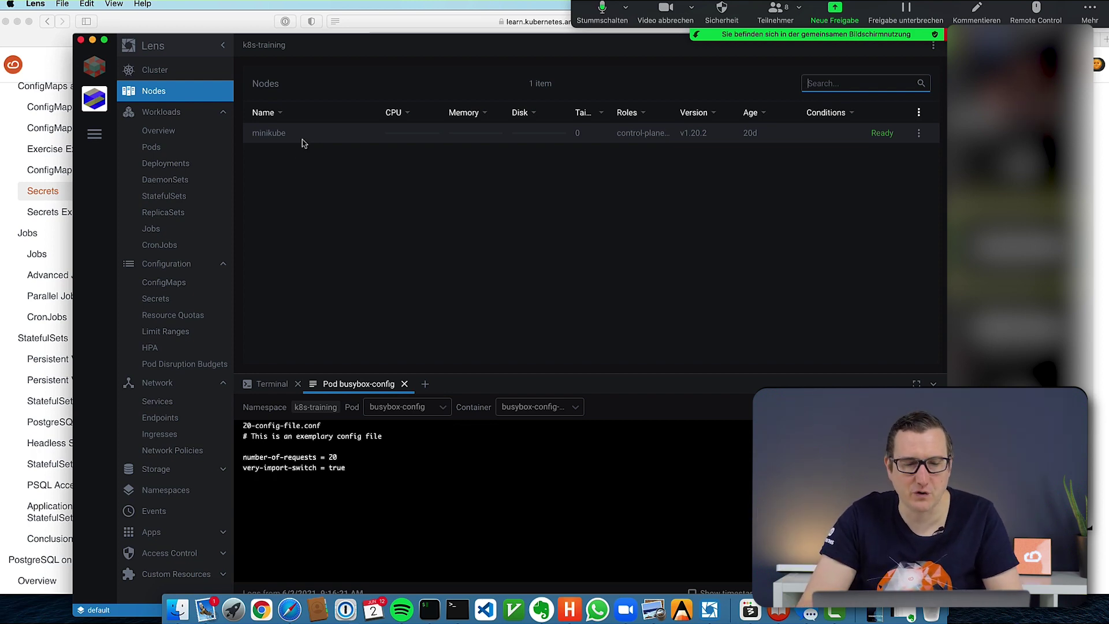
click(425, 617)
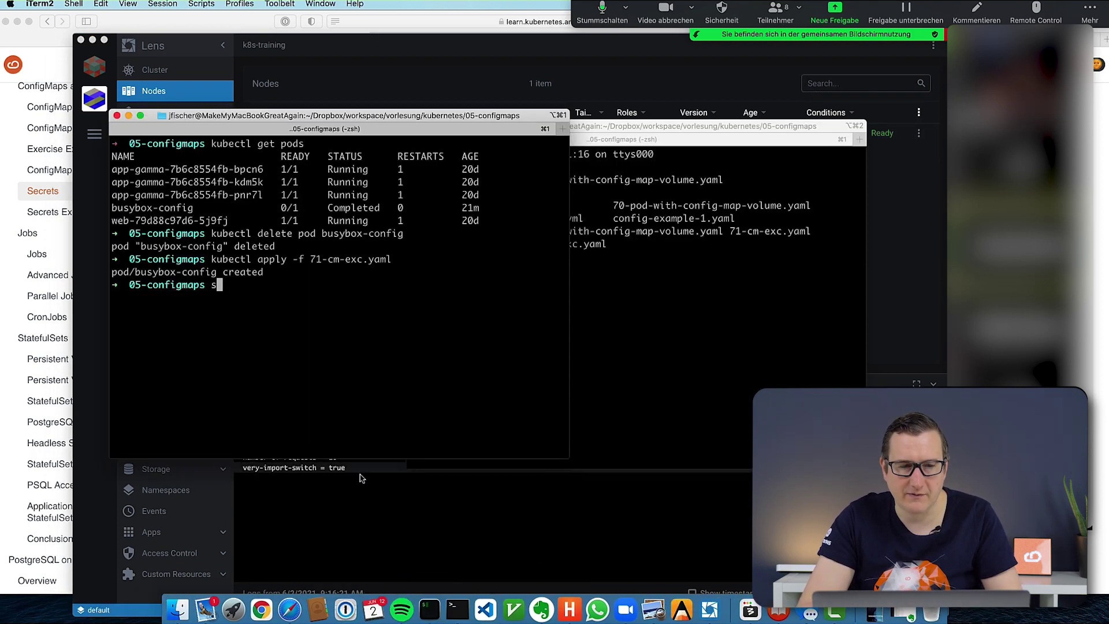
click(347, 508)
click(152, 146)
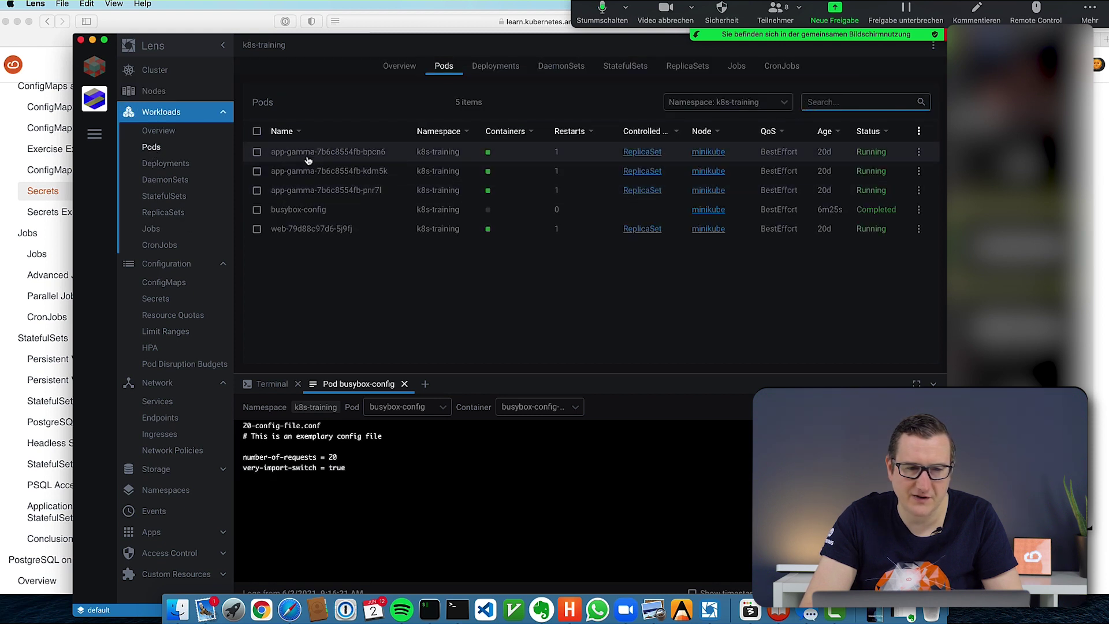
click(171, 91)
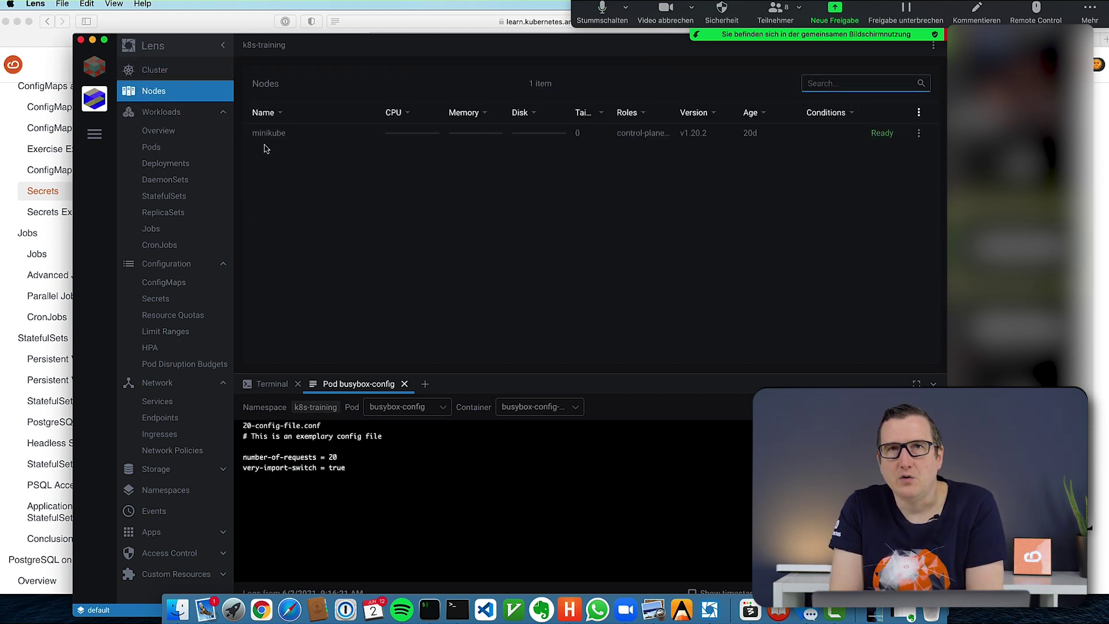
Google 'etcd' in a new Safari tab and open the etcd.io homepage from the results
key(super+Tab)
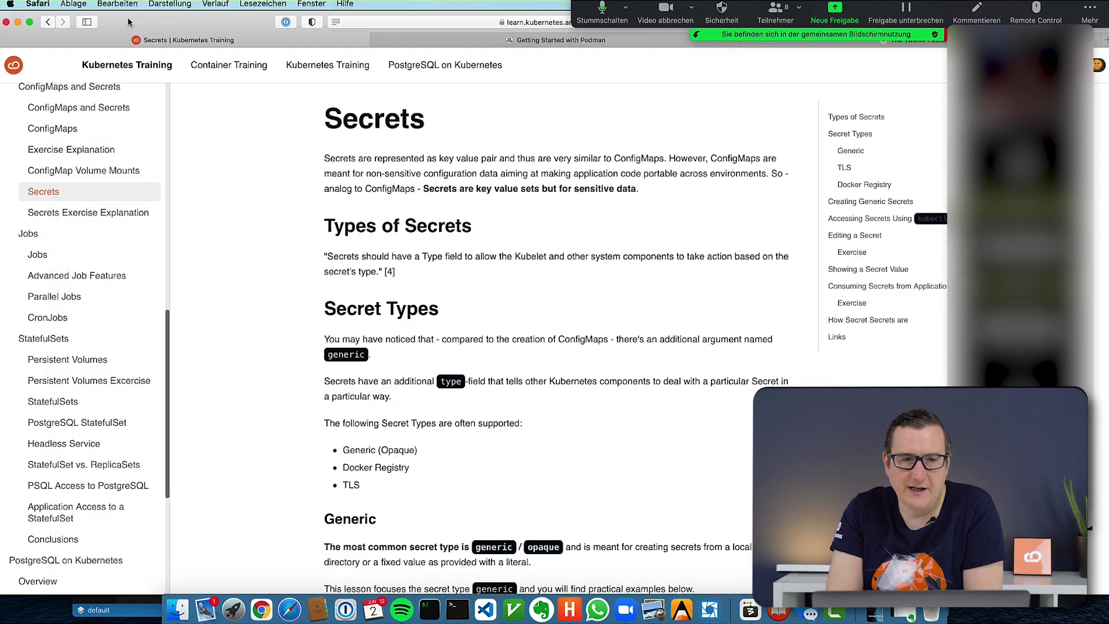
key(super+t)
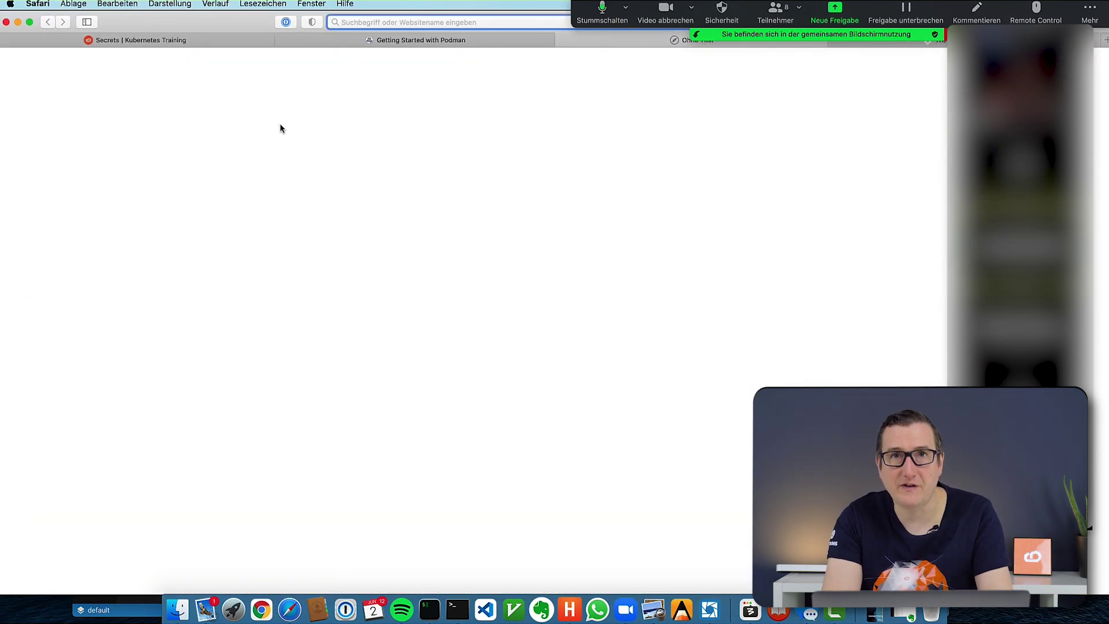
text(etcd)
key(Return)
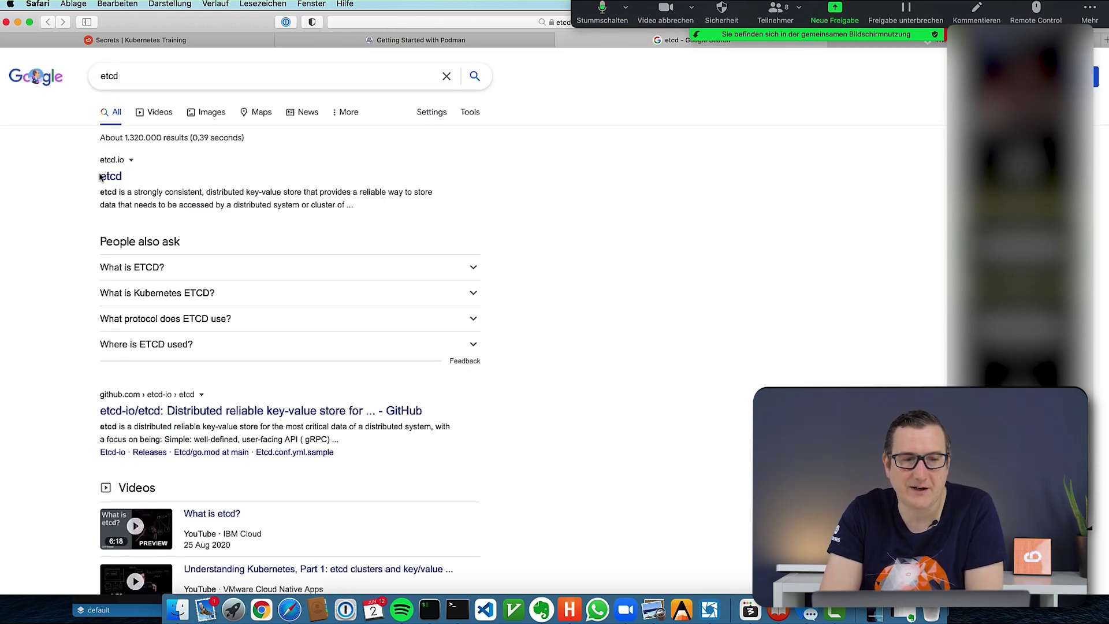
click(109, 177)
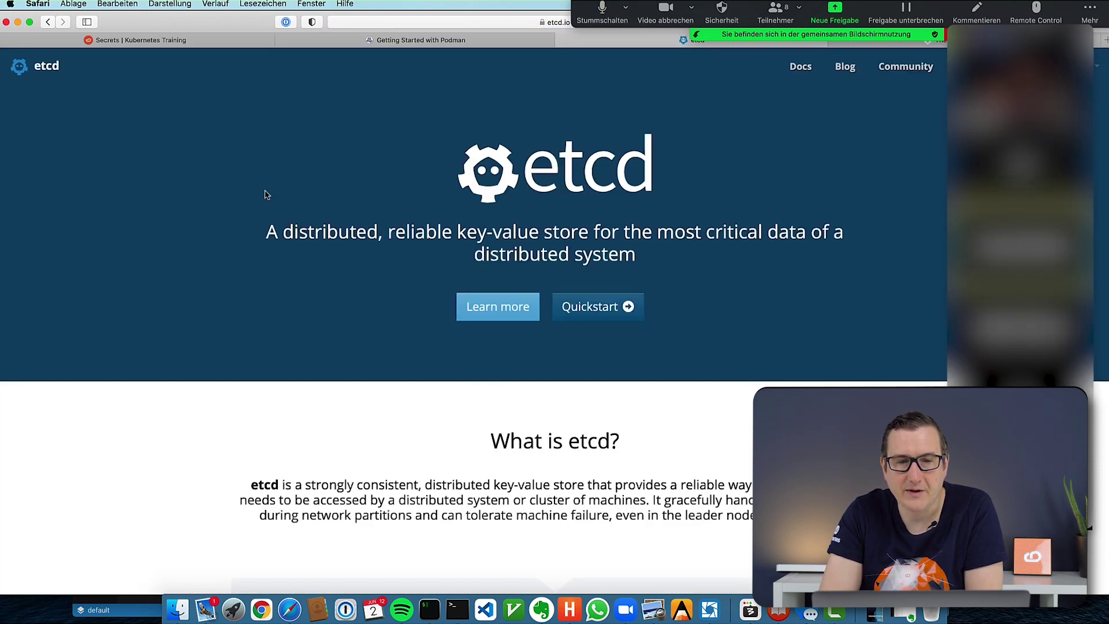